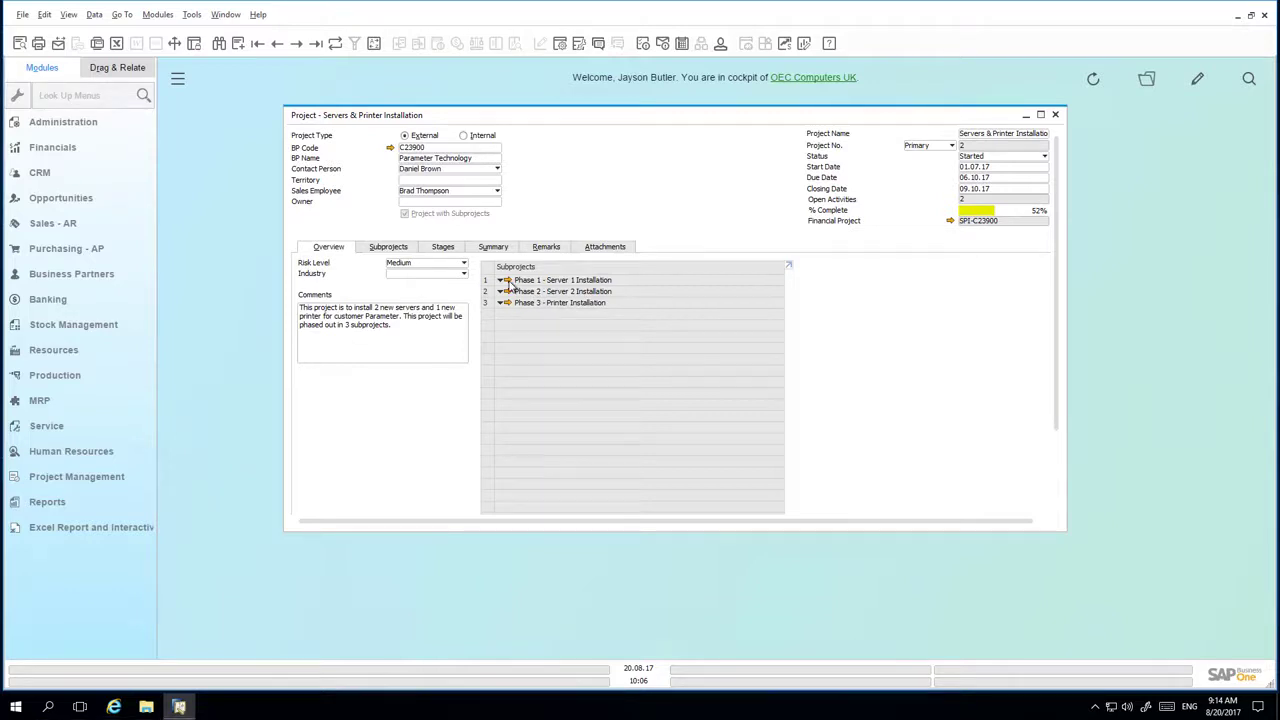
Open the Phase 1 - Server 1 Installation subproject and review its stages, including the dates, costs and stage dependencies.
{"action": "left_click", "coordinate": [508, 281]}
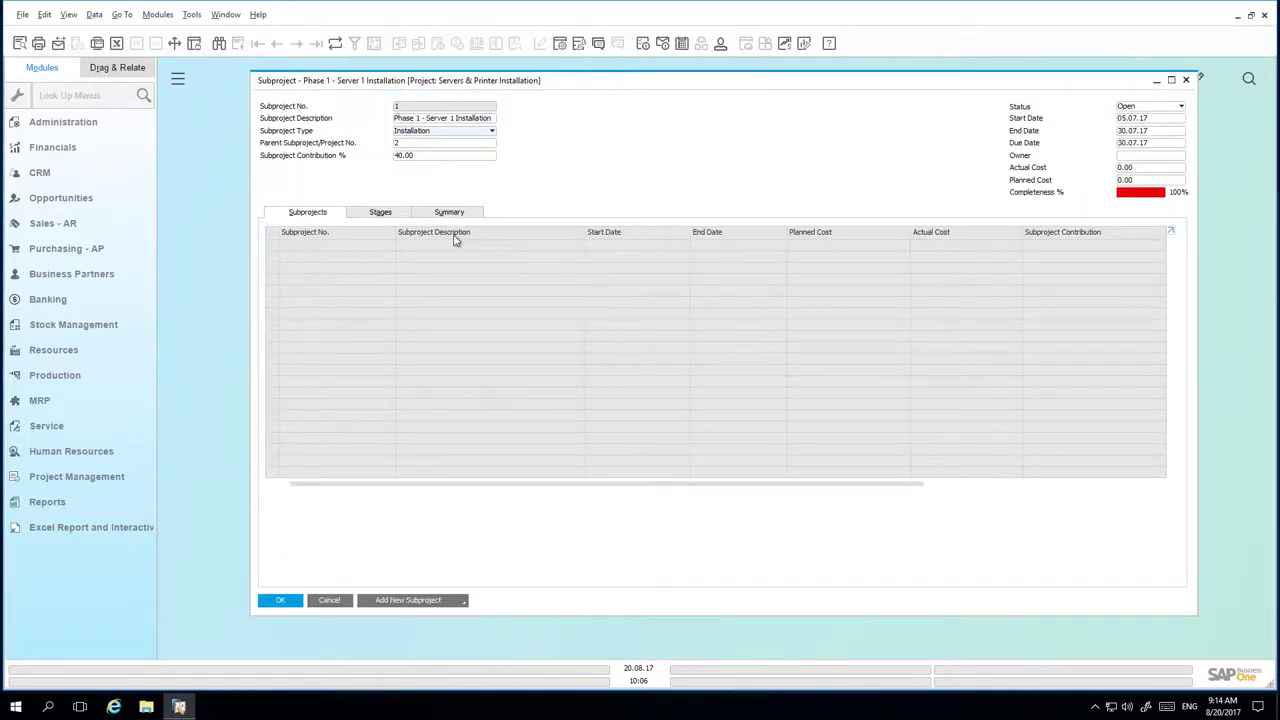
{"action": "left_click", "coordinate": [385, 213]}
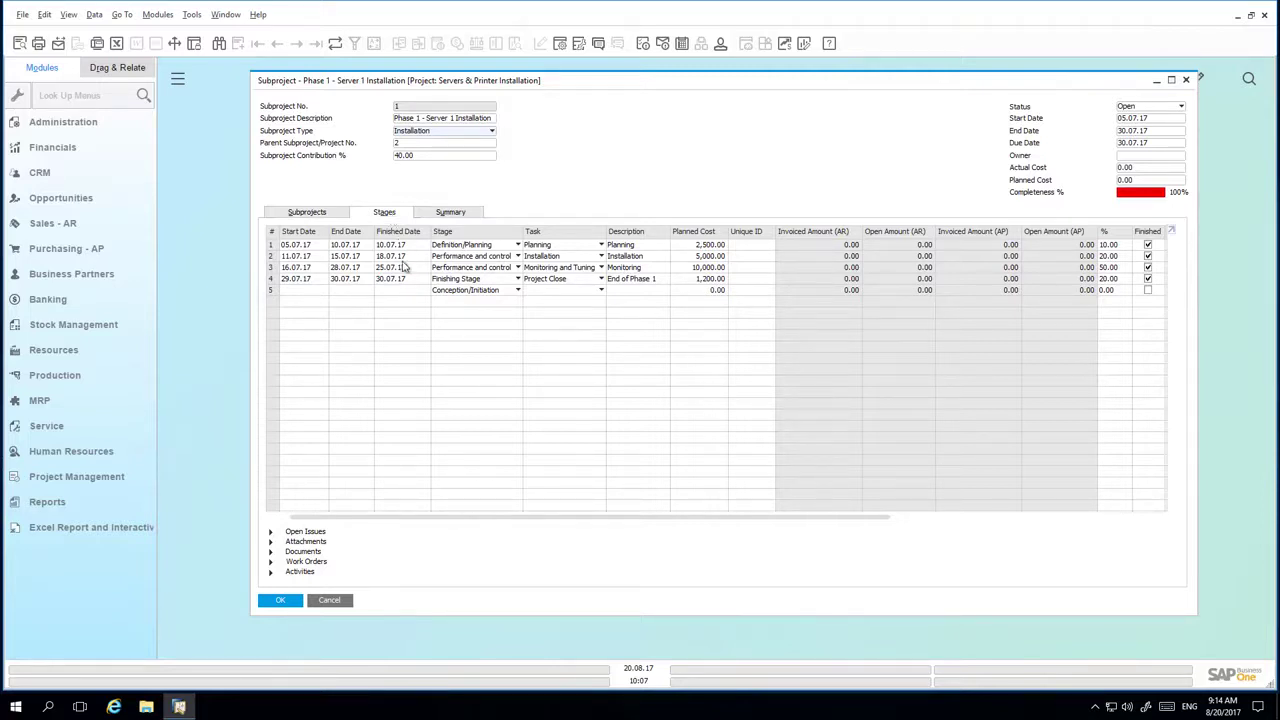
{"action": "left_click_drag", "start_coordinate": [528, 522], "coordinate": [803, 543]}
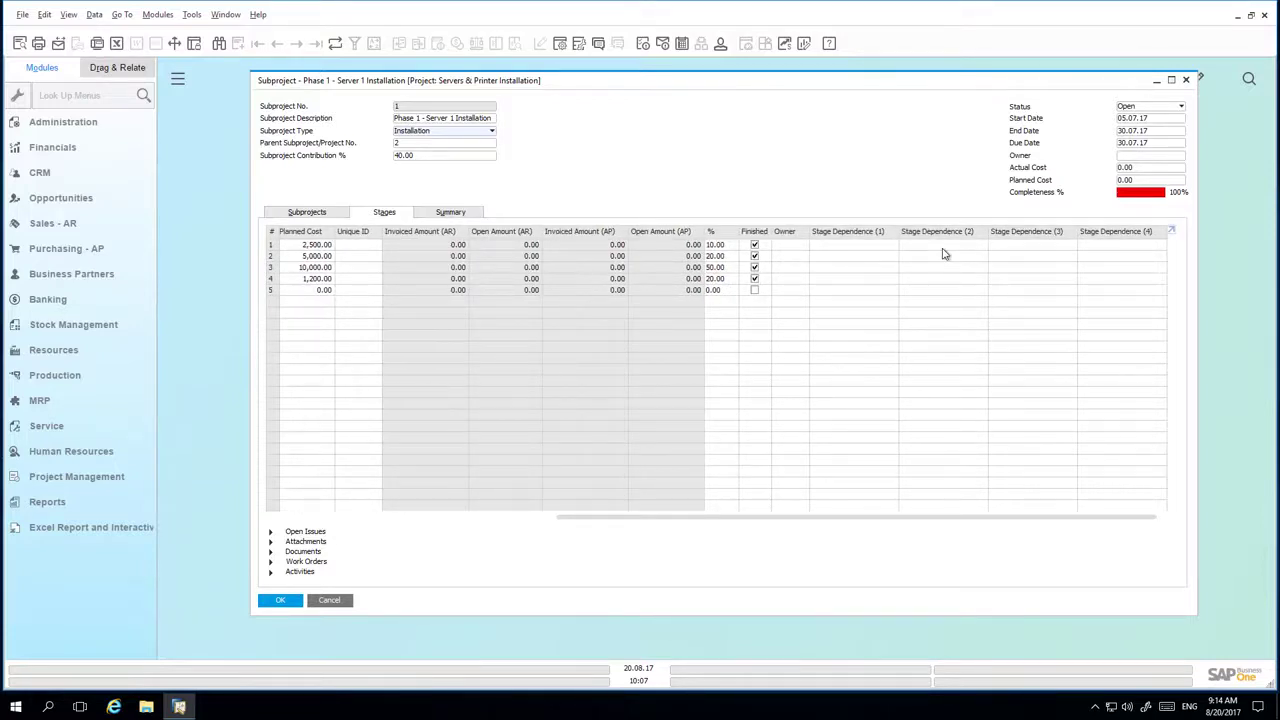
{"action": "left_click_drag", "start_coordinate": [743, 520], "coordinate": [429, 523]}
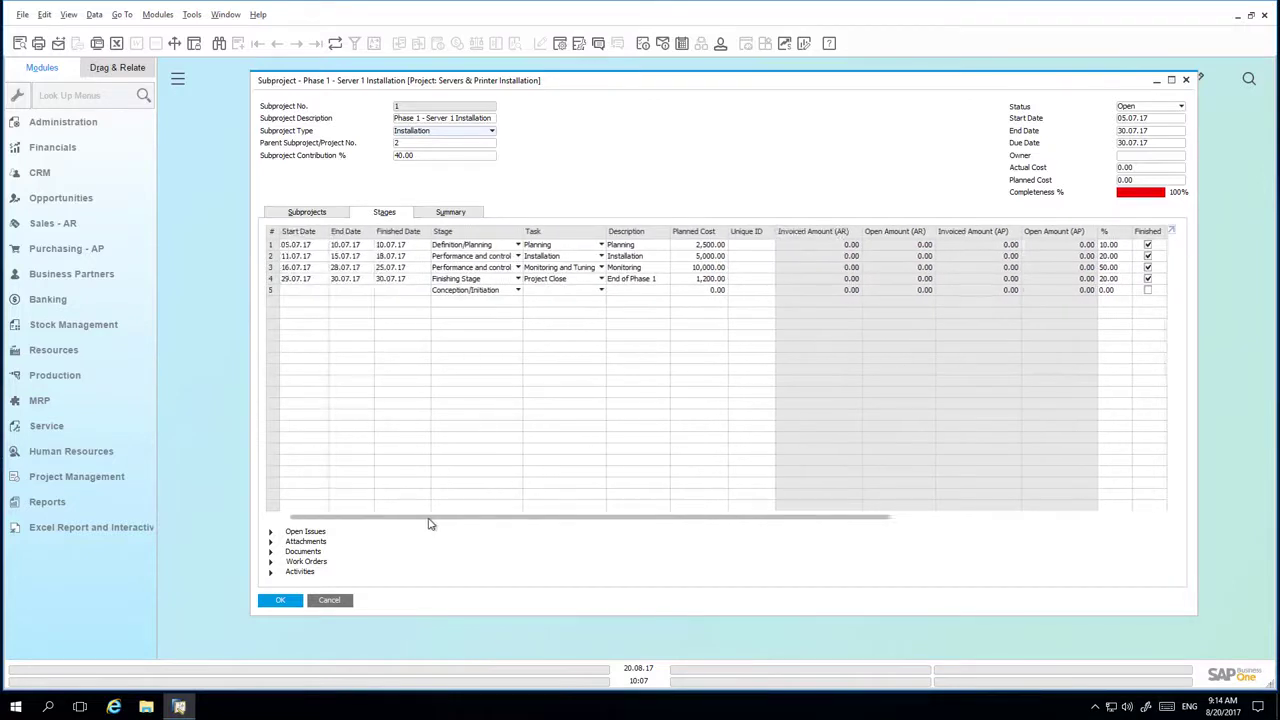
{"action": "left_click", "coordinate": [423, 250]}
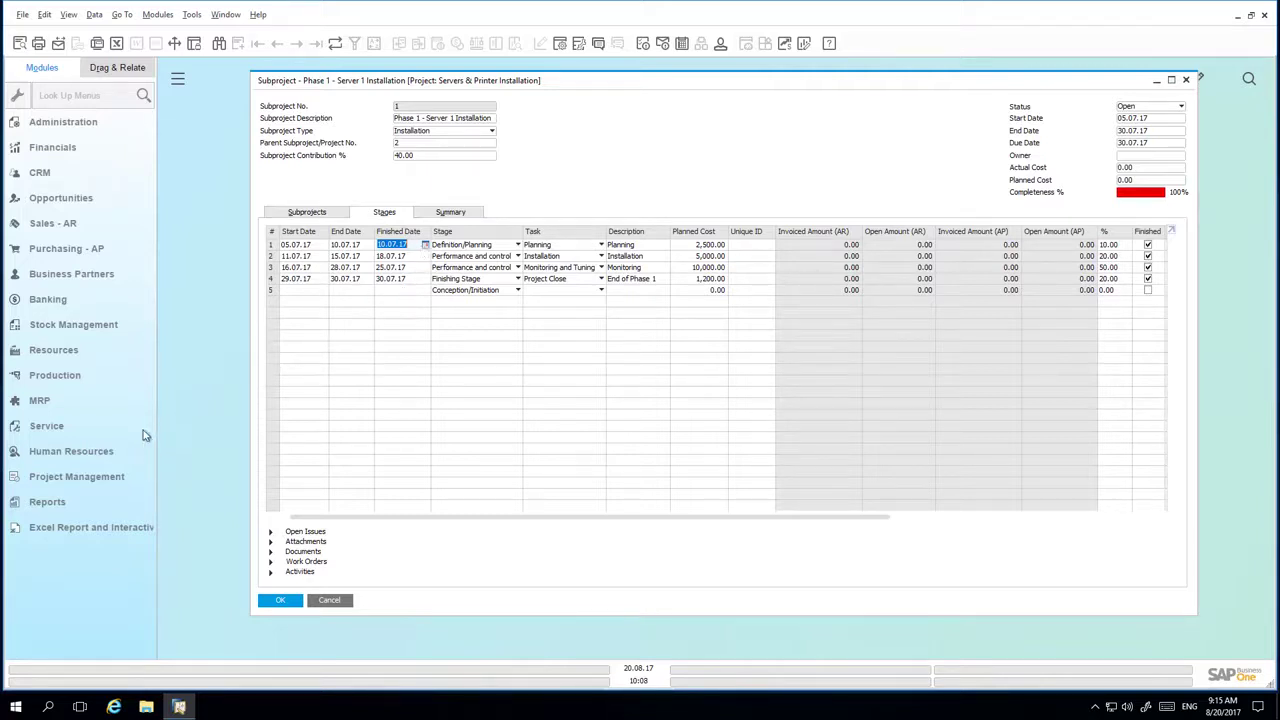
Start a new human resources time sheet for the fourth employee in the employee list, with Date From set to 05.07.17.
{"action": "left_click", "coordinate": [87, 455]}
{"action": "left_click", "coordinate": [79, 500]}
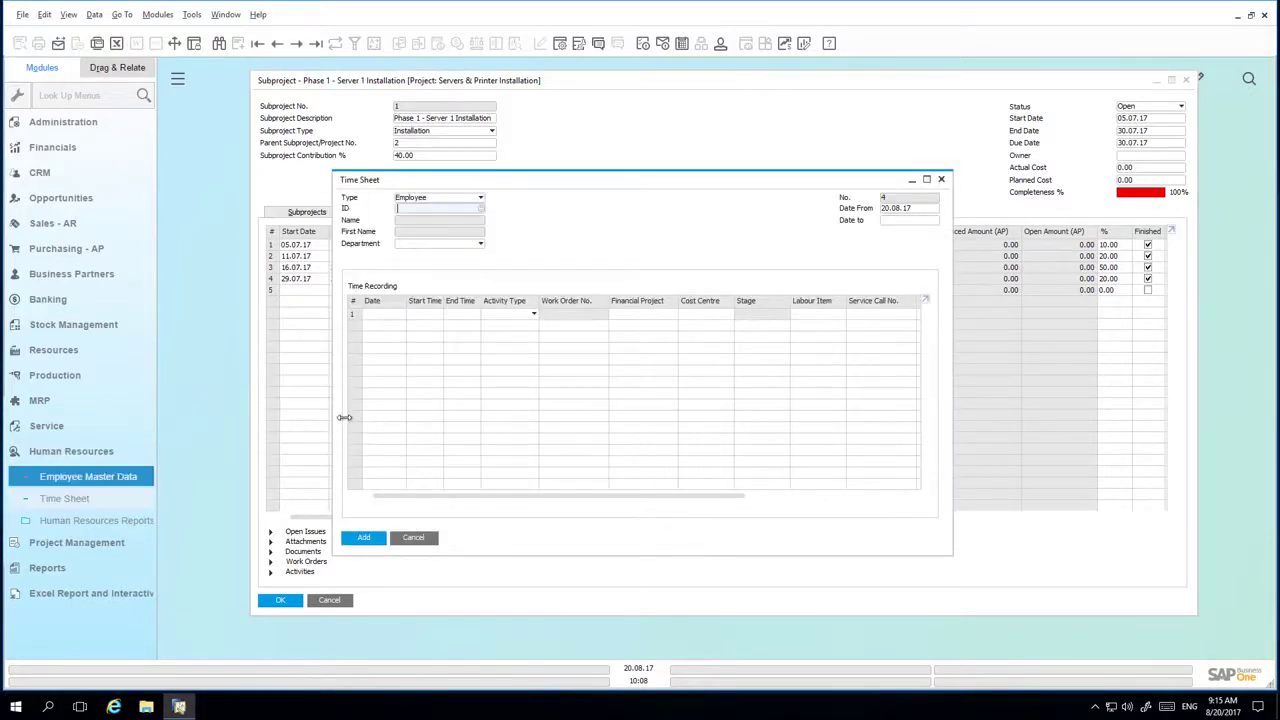
{"action": "left_click", "coordinate": [483, 210]}
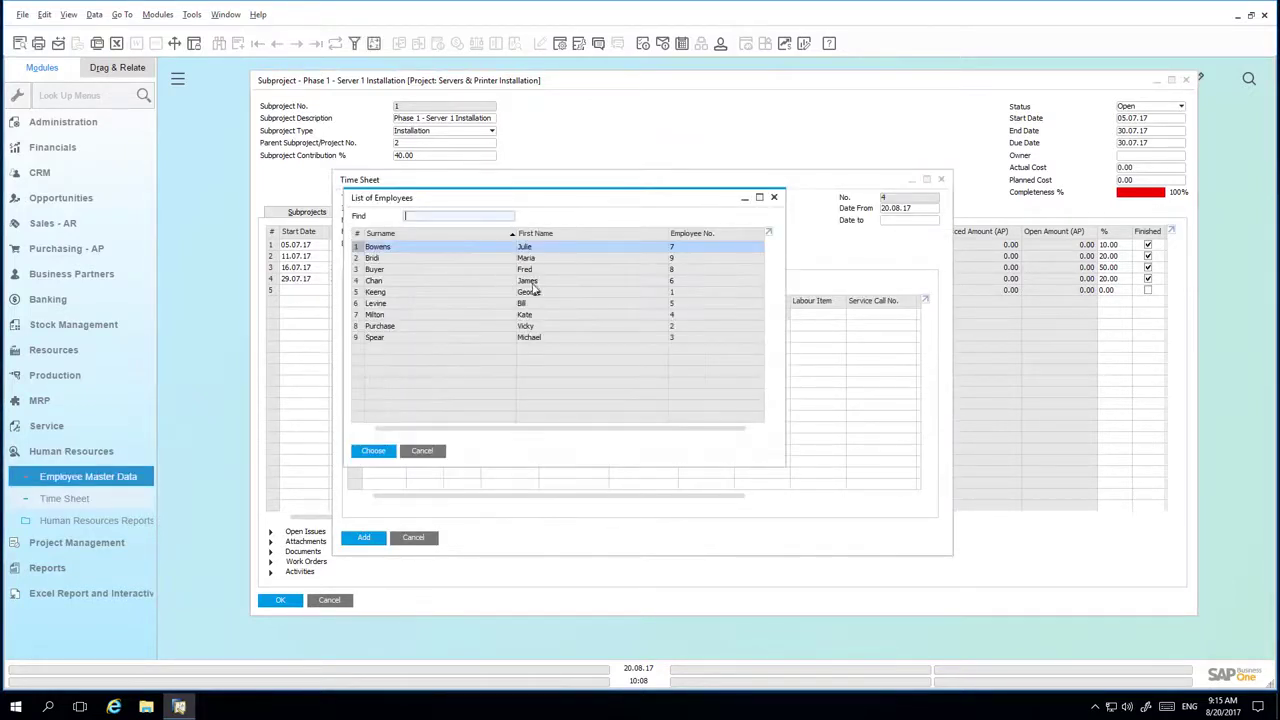
{"action": "double_click", "coordinate": [538, 287]}
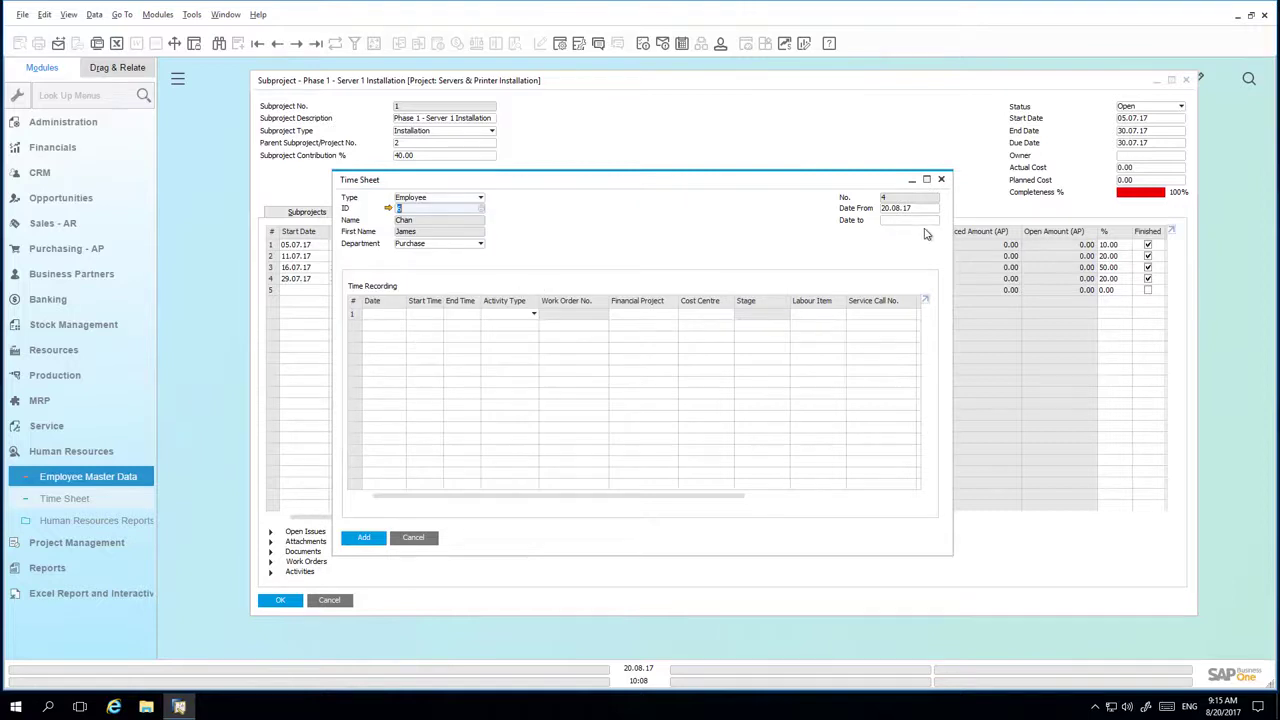
{"action": "left_click", "coordinate": [905, 208]}
{"action": "left_click", "coordinate": [935, 208]}
{"action": "left_click", "coordinate": [957, 228]}
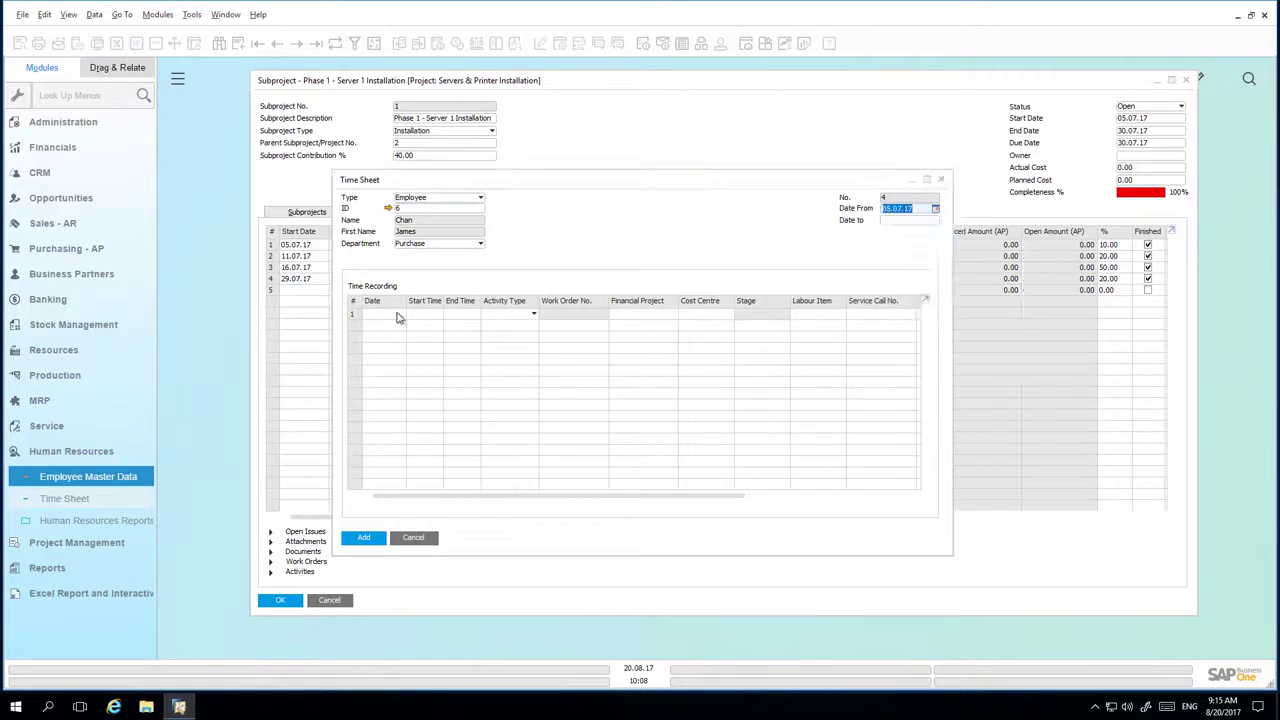
Fill the first time recording row with date 07.07.17, start time 09:00 and end time 19:00.
{"action": "left_click", "coordinate": [398, 313]}
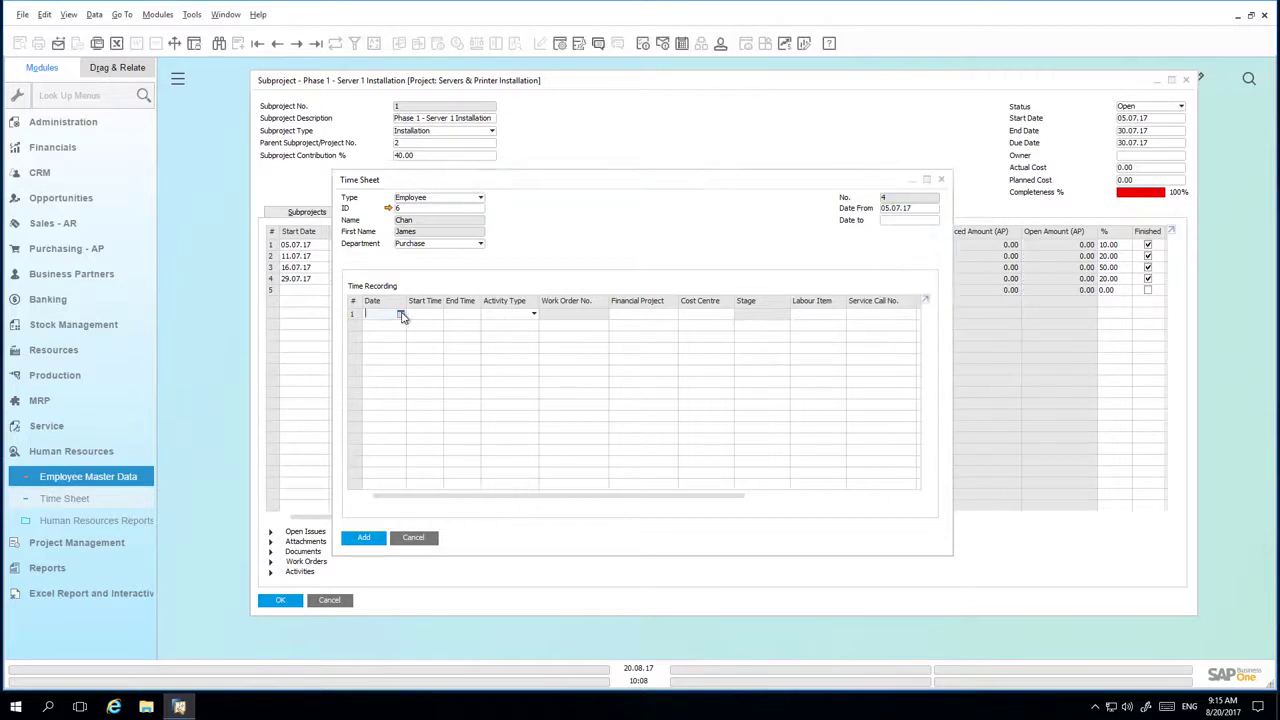
{"action": "left_click", "coordinate": [402, 314]}
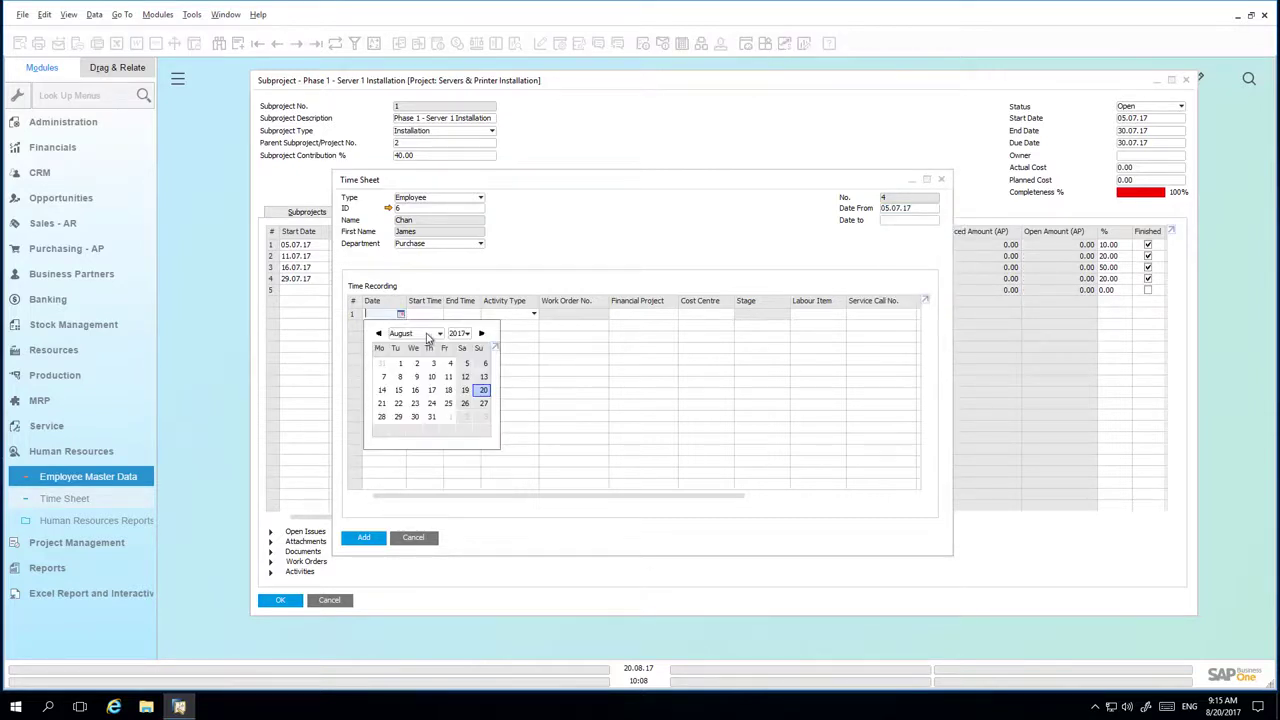
{"action": "left_click", "coordinate": [427, 336]}
{"action": "left_click", "coordinate": [410, 411]}
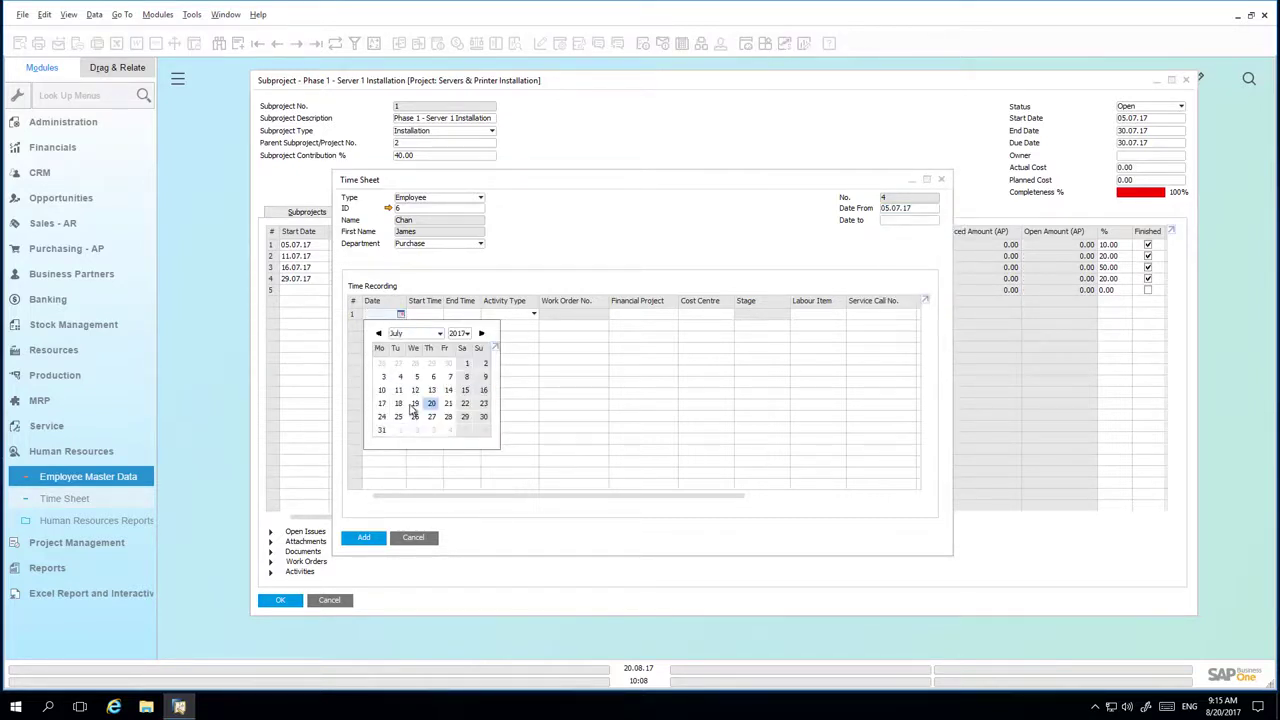
{"action": "left_click", "coordinate": [449, 376]}
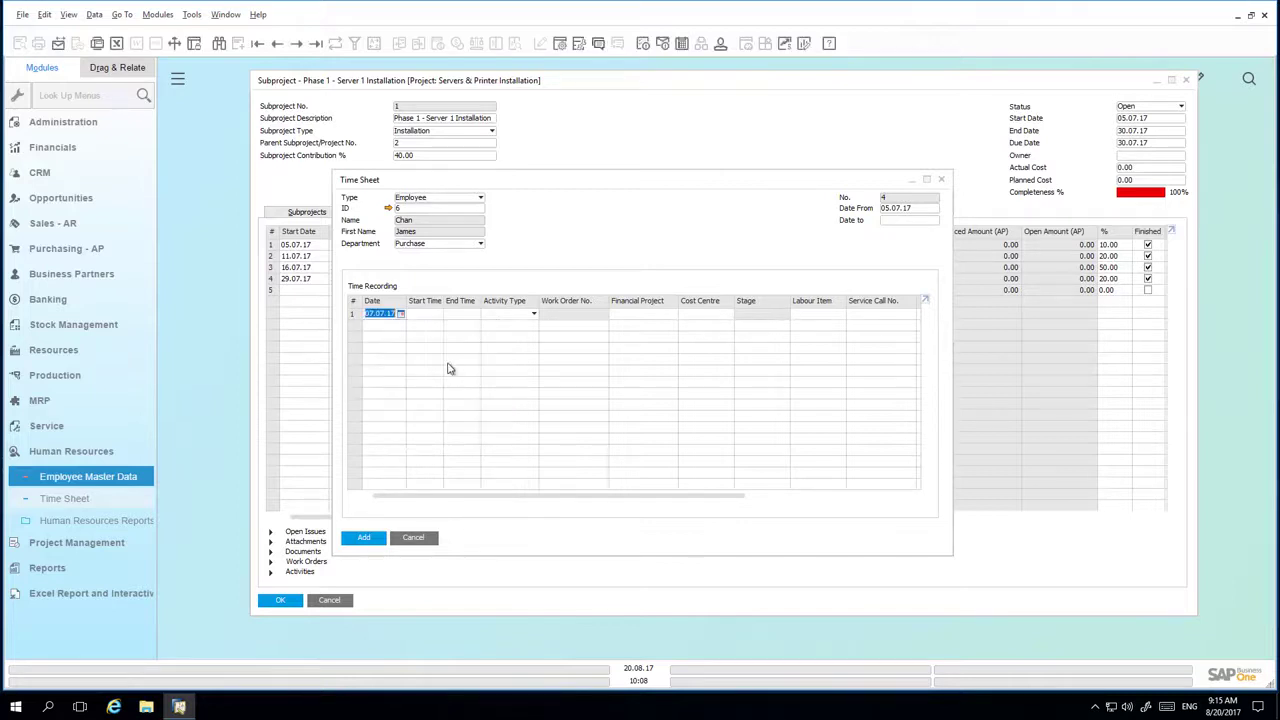
{"action": "left_click", "coordinate": [430, 315]}
{"action": "type", "text": "09.00"}
{"action": "key", "text": "Tab"}
{"action": "type", "text": "19.00"}
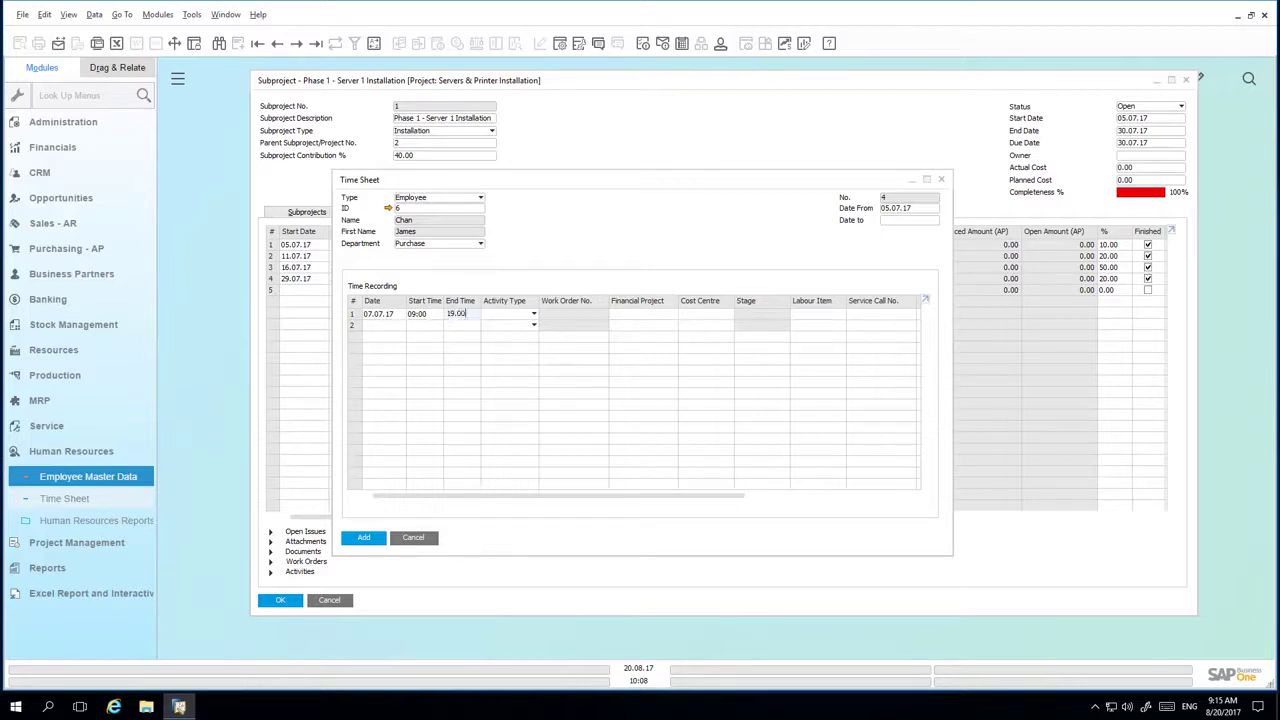
{"action": "key", "text": "Tab"}
Assign the time recording row to financial project SPI-C23900 and, with all stages shown, to stage (2-2).
{"action": "left_click", "coordinate": [636, 316]}
{"action": "left_click", "coordinate": [674, 316]}
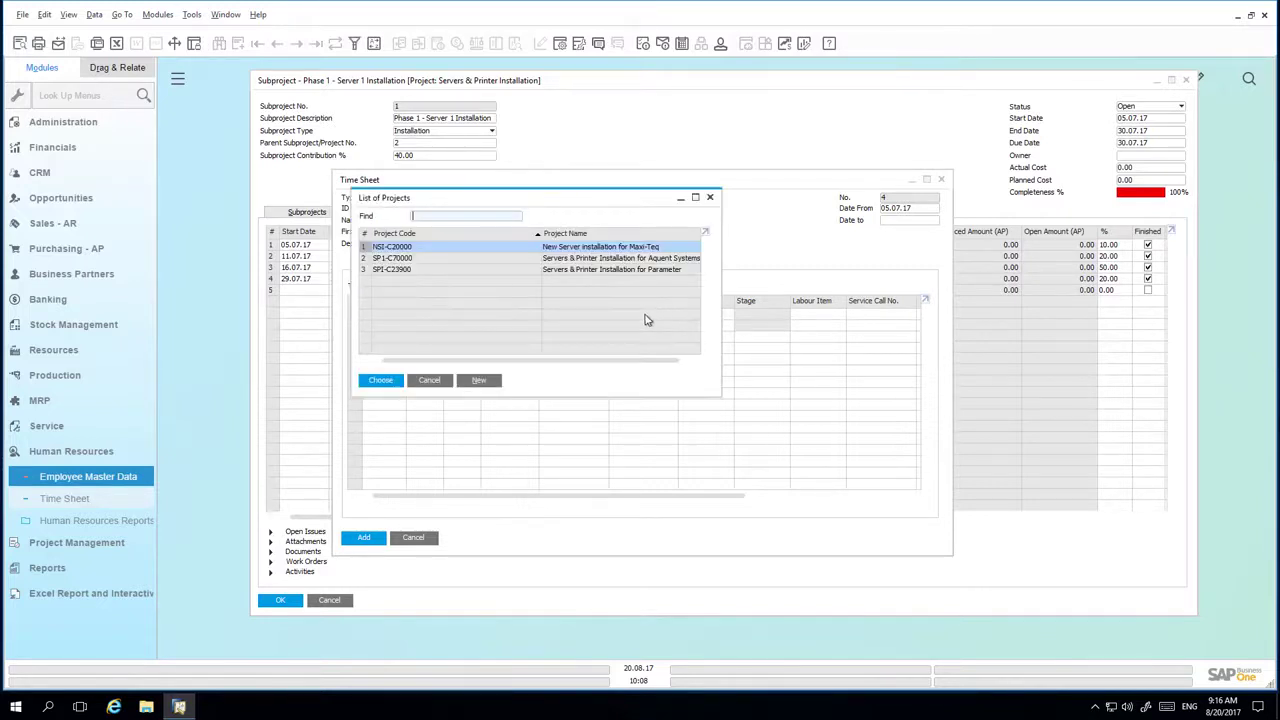
{"action": "double_click", "coordinate": [597, 273]}
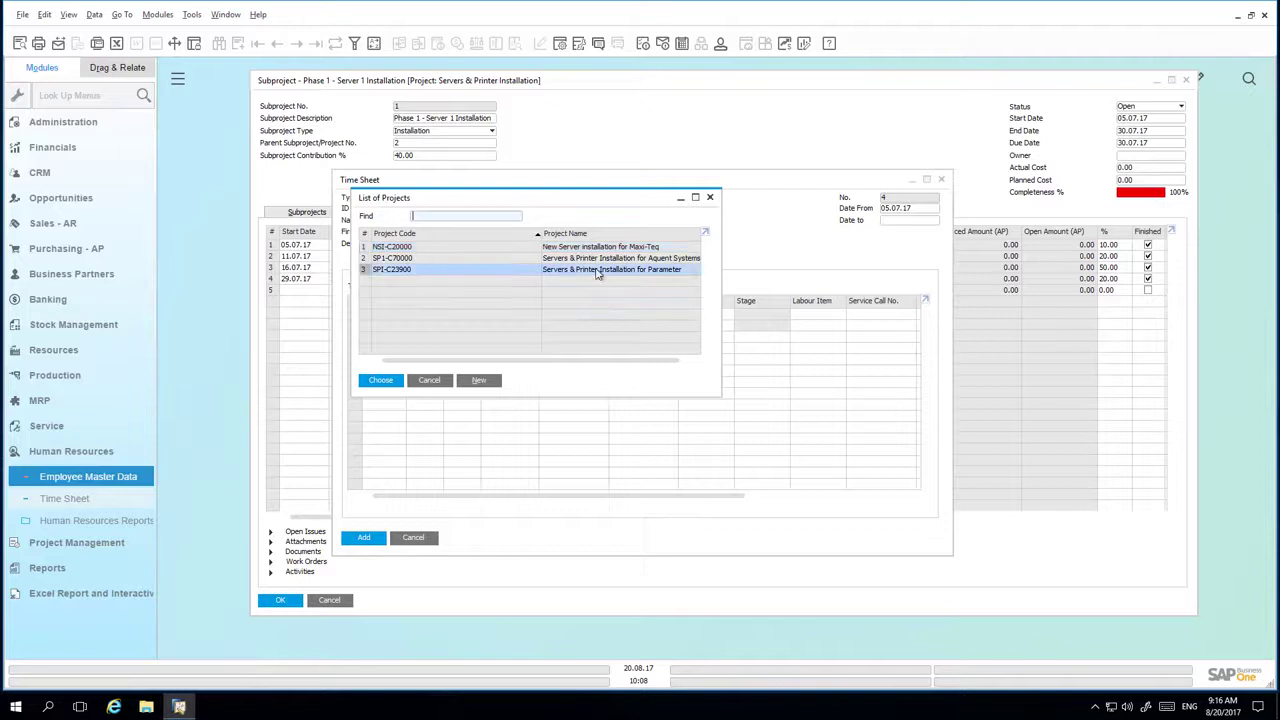
{"action": "left_click", "coordinate": [786, 318]}
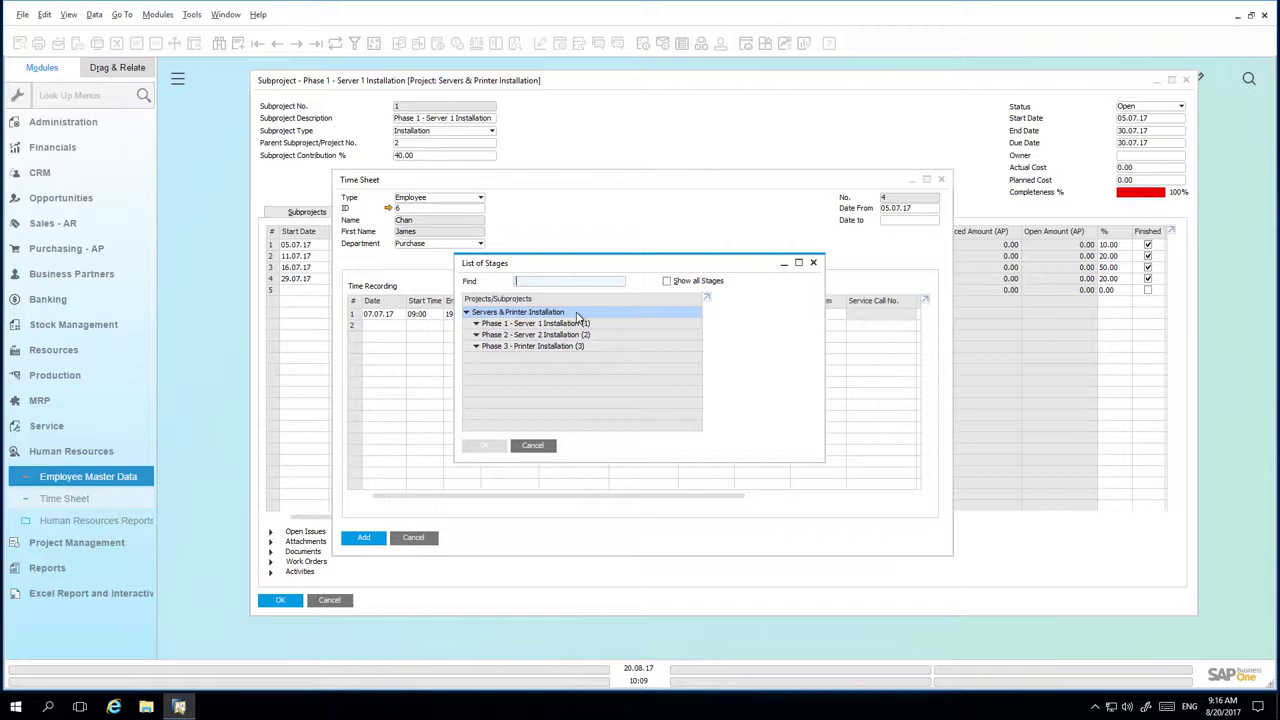
{"action": "left_click", "coordinate": [684, 282]}
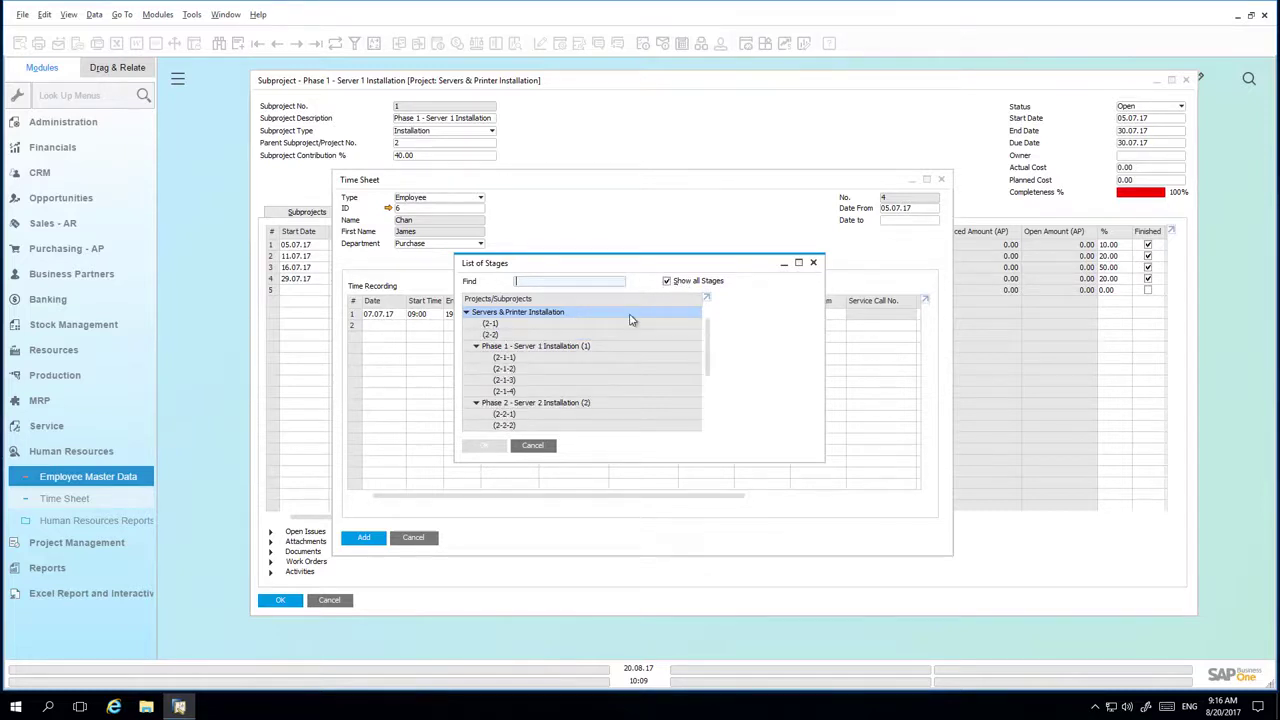
{"action": "left_click", "coordinate": [525, 336]}
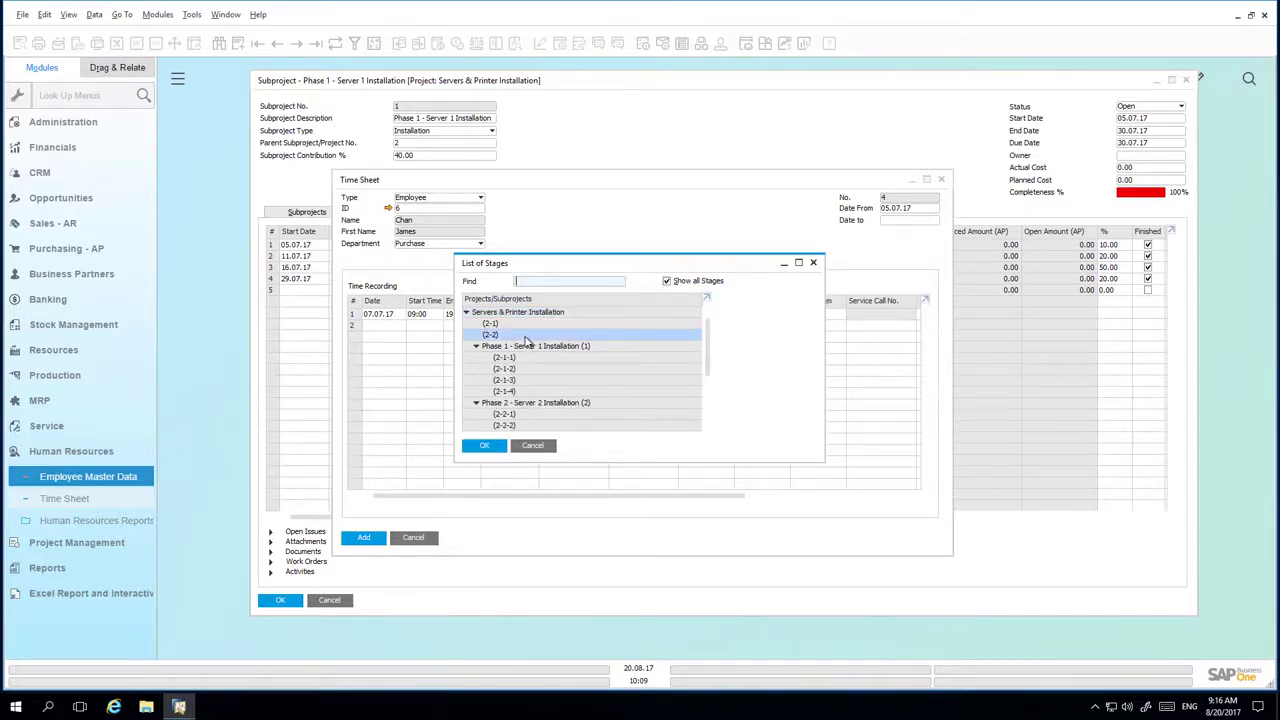
{"action": "left_click", "coordinate": [482, 447]}
Set the row's labour item to LB0001 Daily Service Labour Charge and add the time sheet, closing it and the subproject.
{"action": "left_click_drag", "start_coordinate": [614, 500], "coordinate": [750, 502]}
{"action": "left_click", "coordinate": [645, 314]}
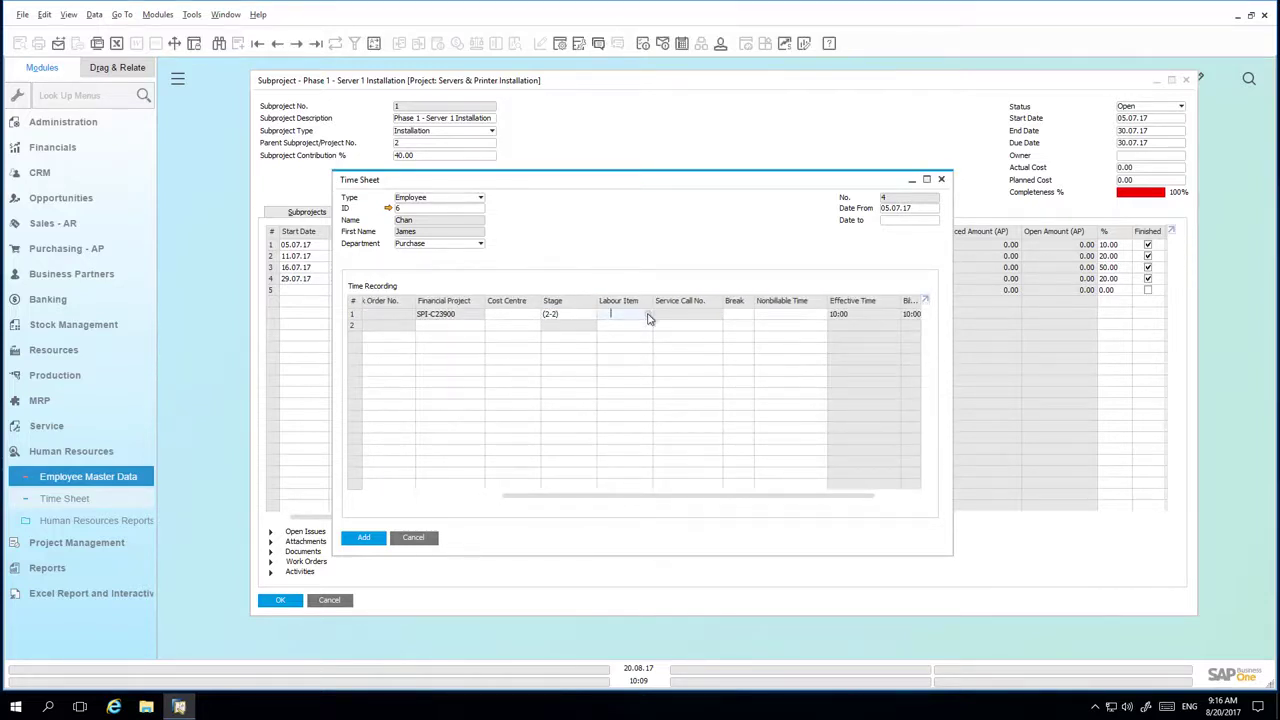
{"action": "left_click", "coordinate": [647, 314]}
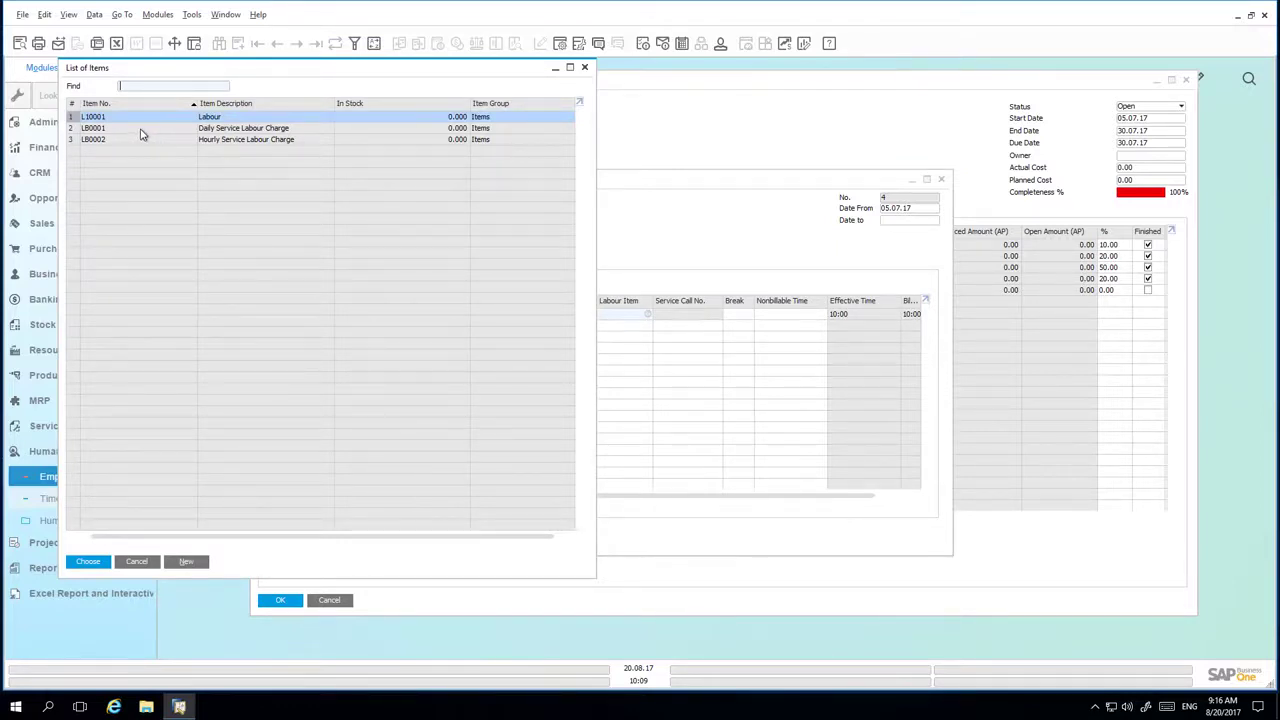
{"action": "double_click", "coordinate": [141, 130]}
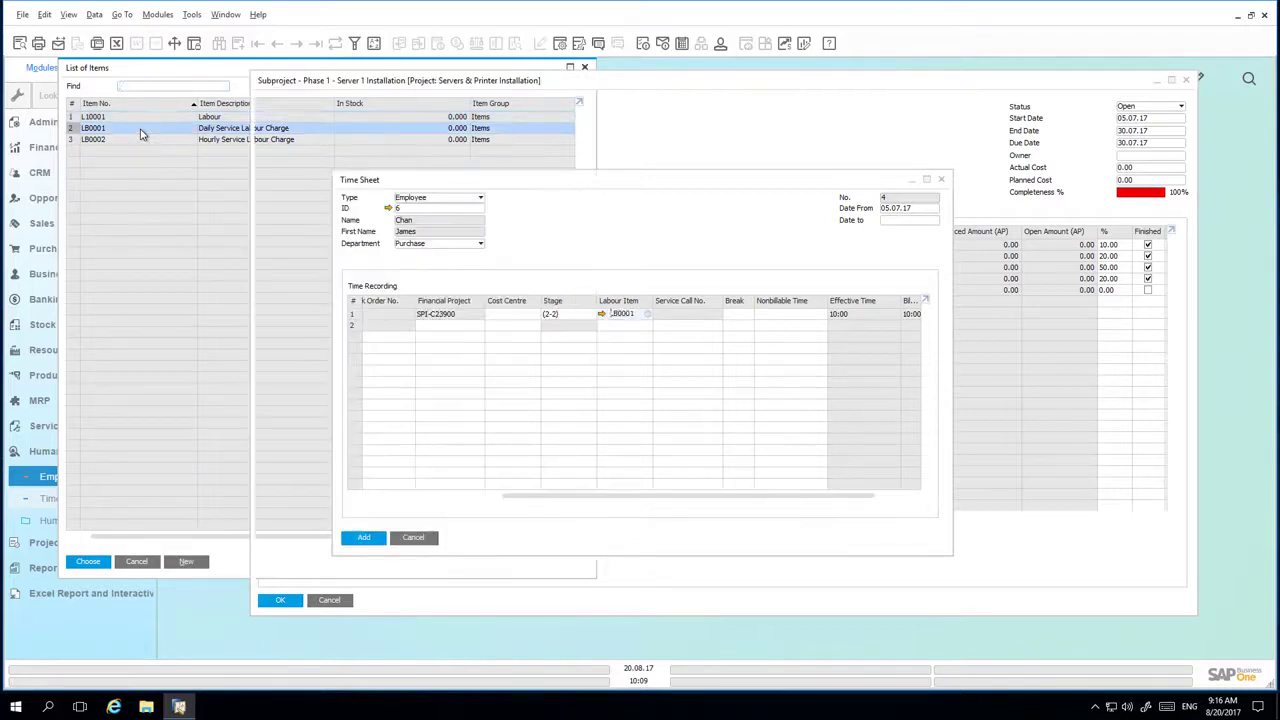
{"action": "left_click", "coordinate": [366, 538]}
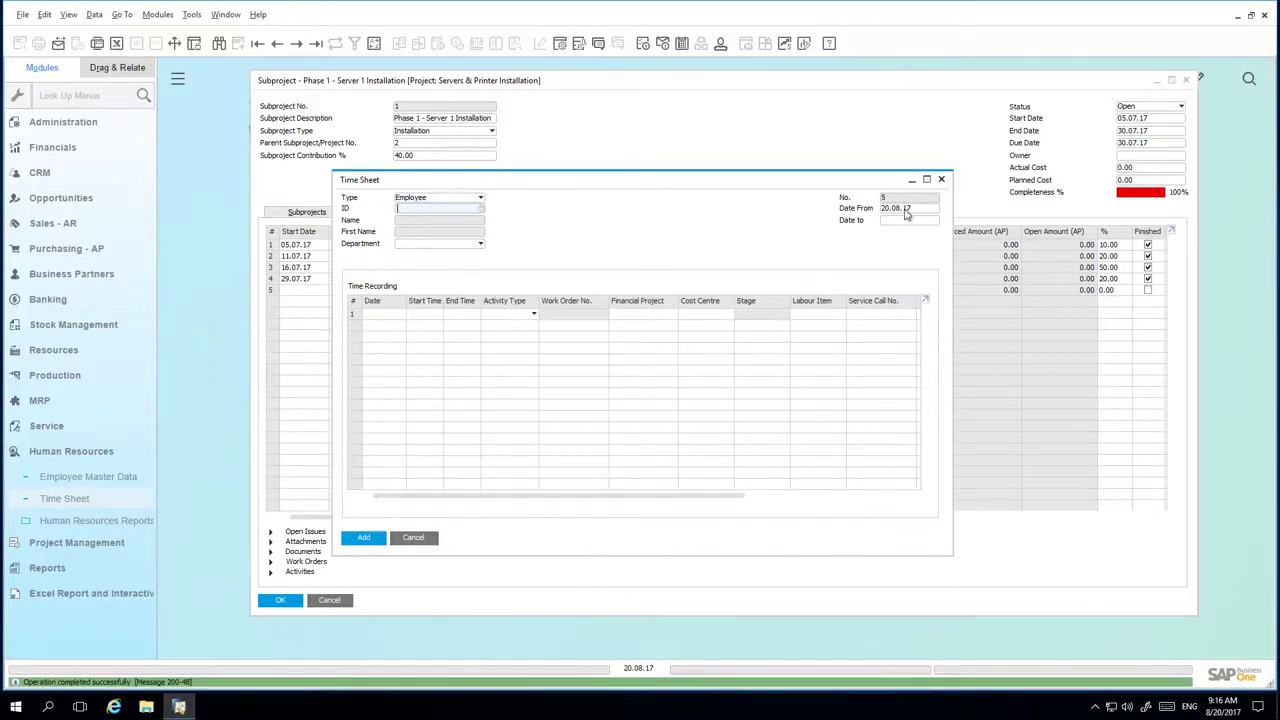
{"action": "left_click", "coordinate": [941, 179]}
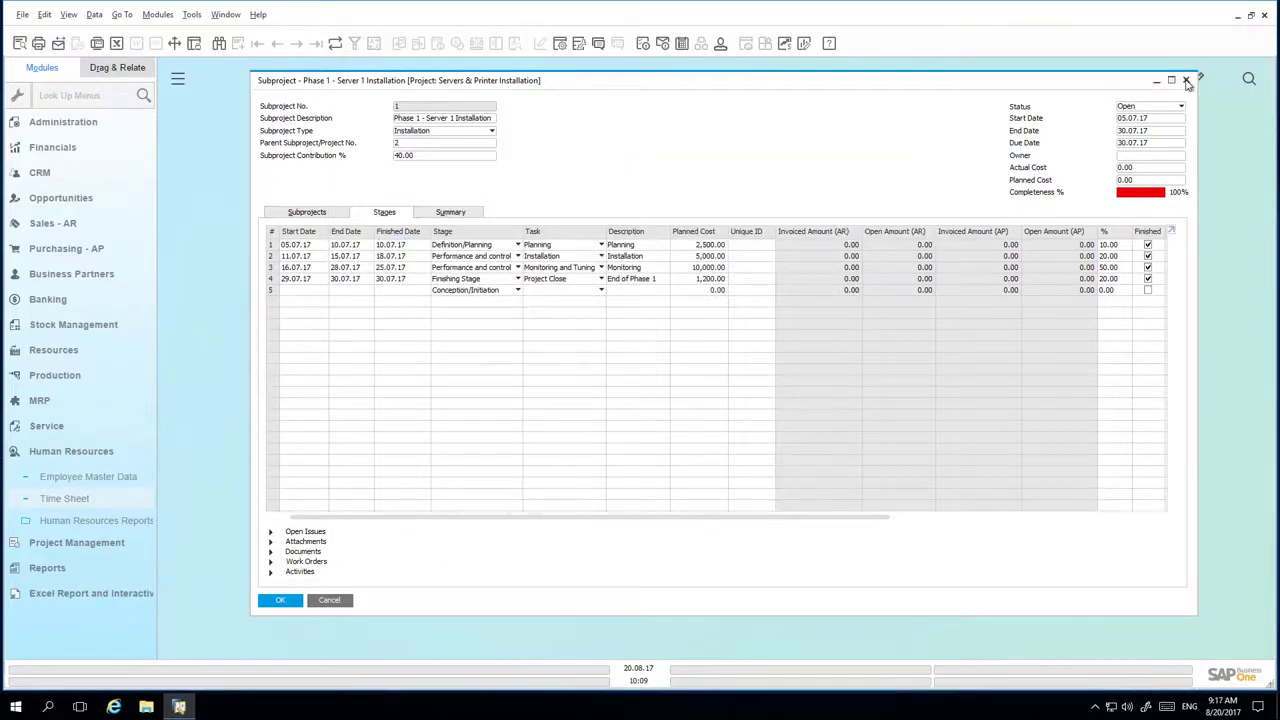
{"action": "left_click", "coordinate": [1186, 80]}
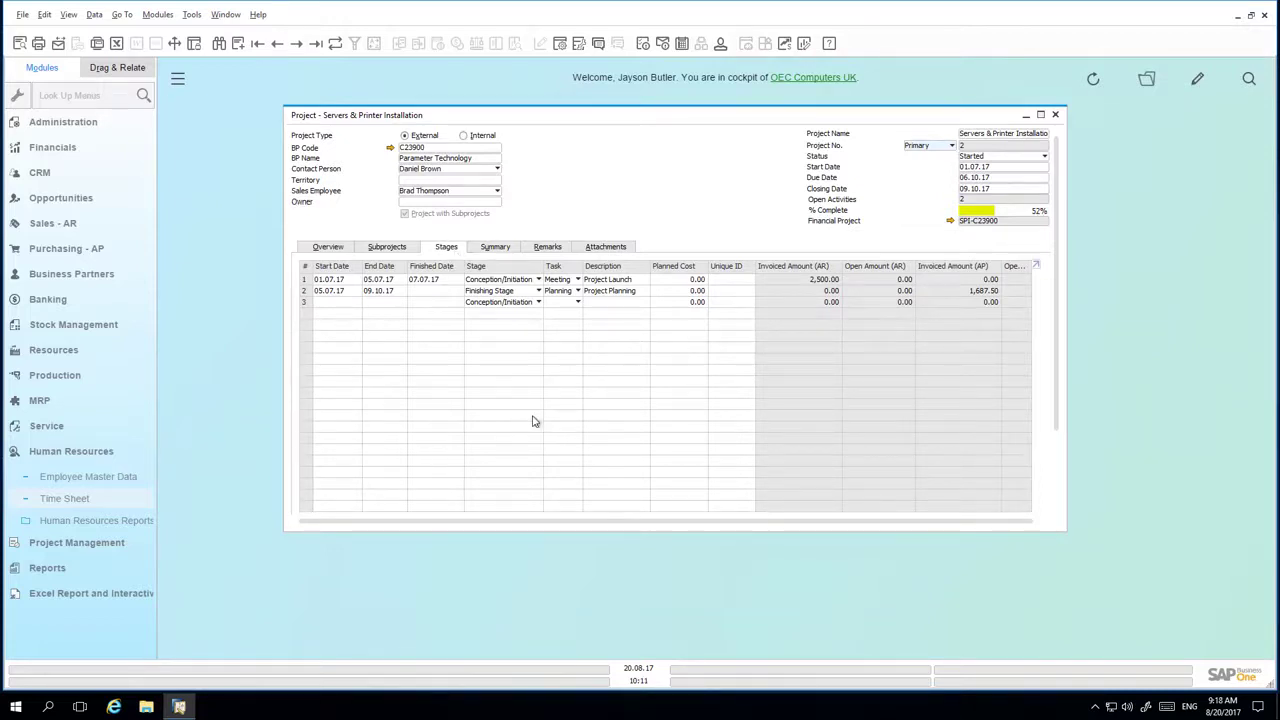
Run the Time Sheet Report for the Servers & Printer Installation project with stages and subprojects included, and review the recorded times.
{"action": "right_click", "coordinate": [663, 213]}
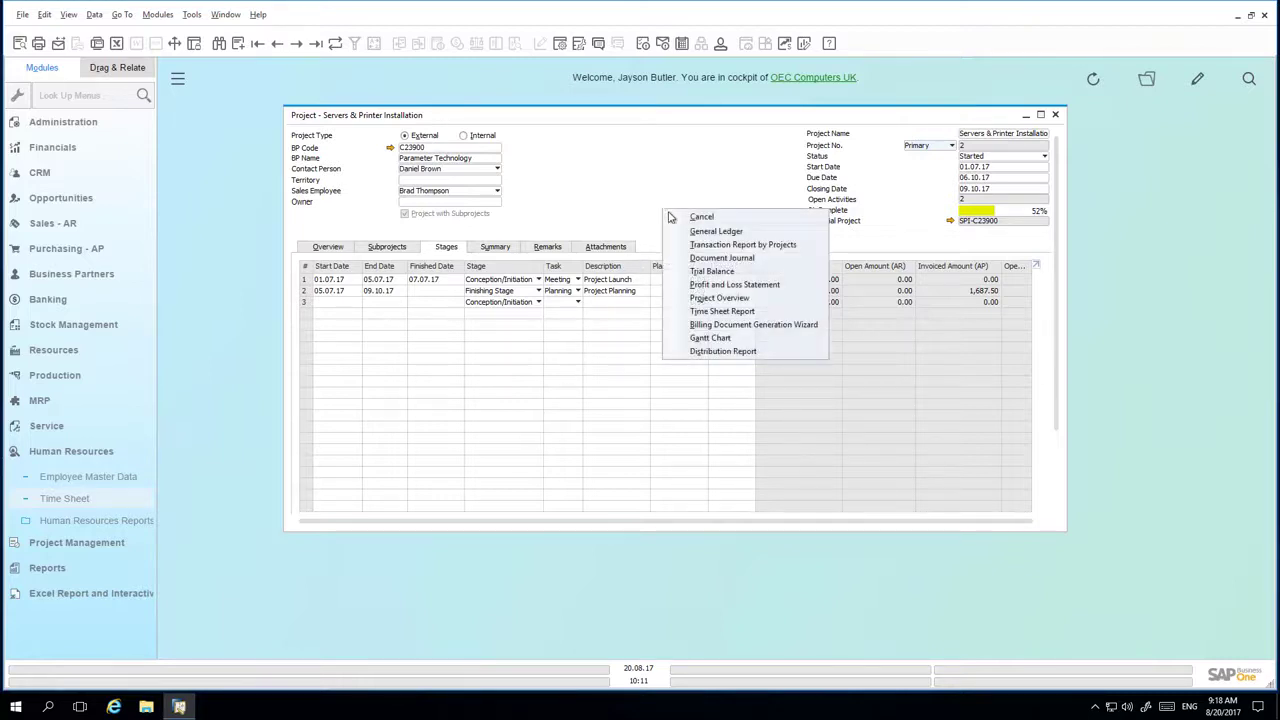
{"action": "left_click", "coordinate": [721, 311]}
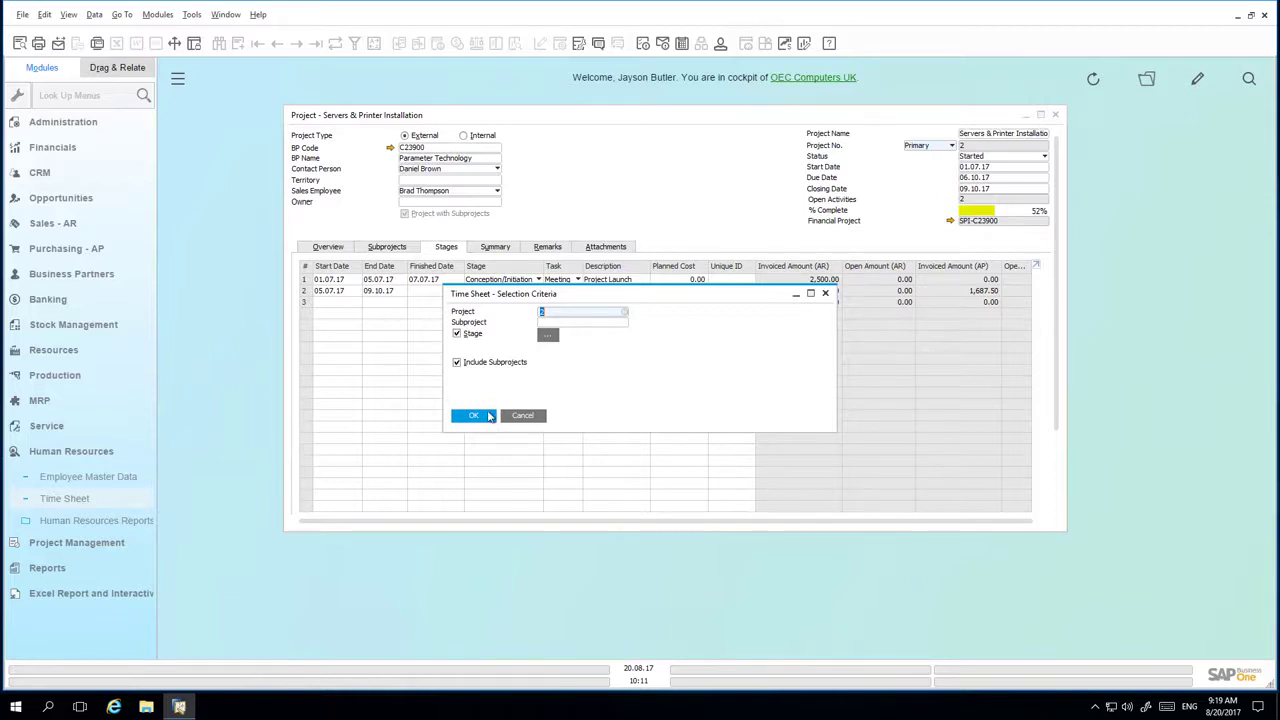
{"action": "left_click", "coordinate": [484, 418]}
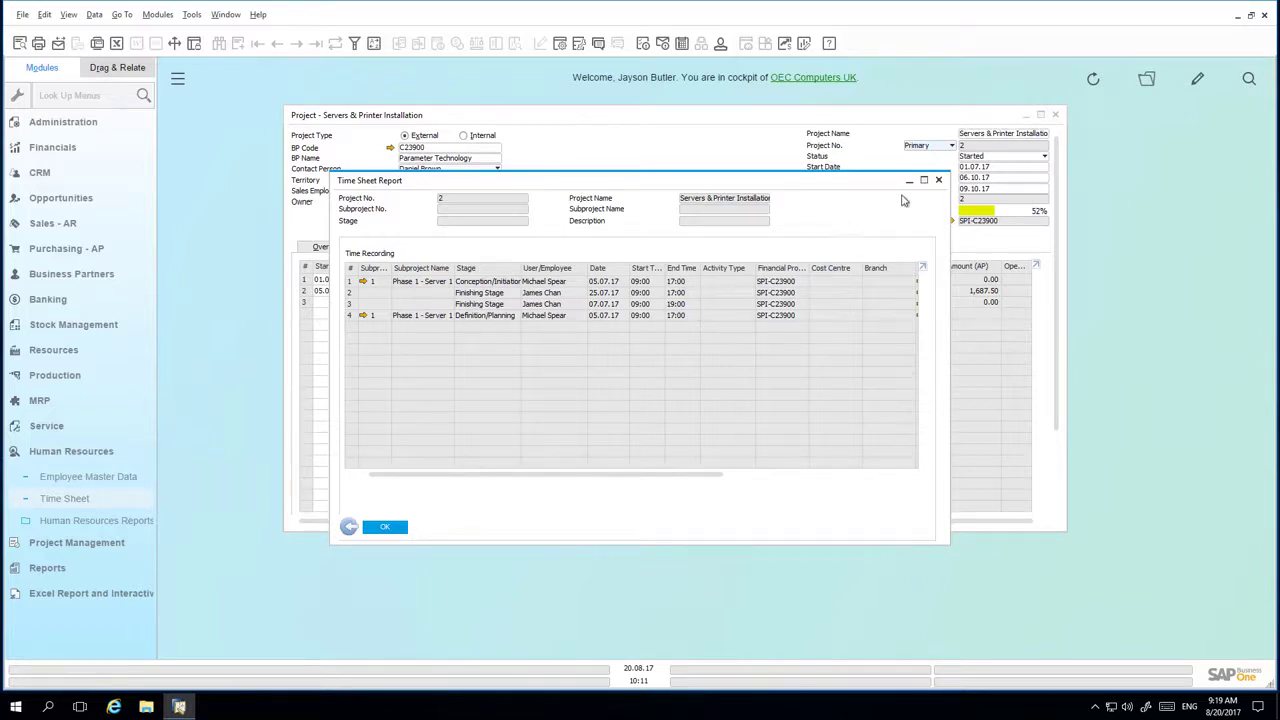
{"action": "left_click", "coordinate": [938, 180]}
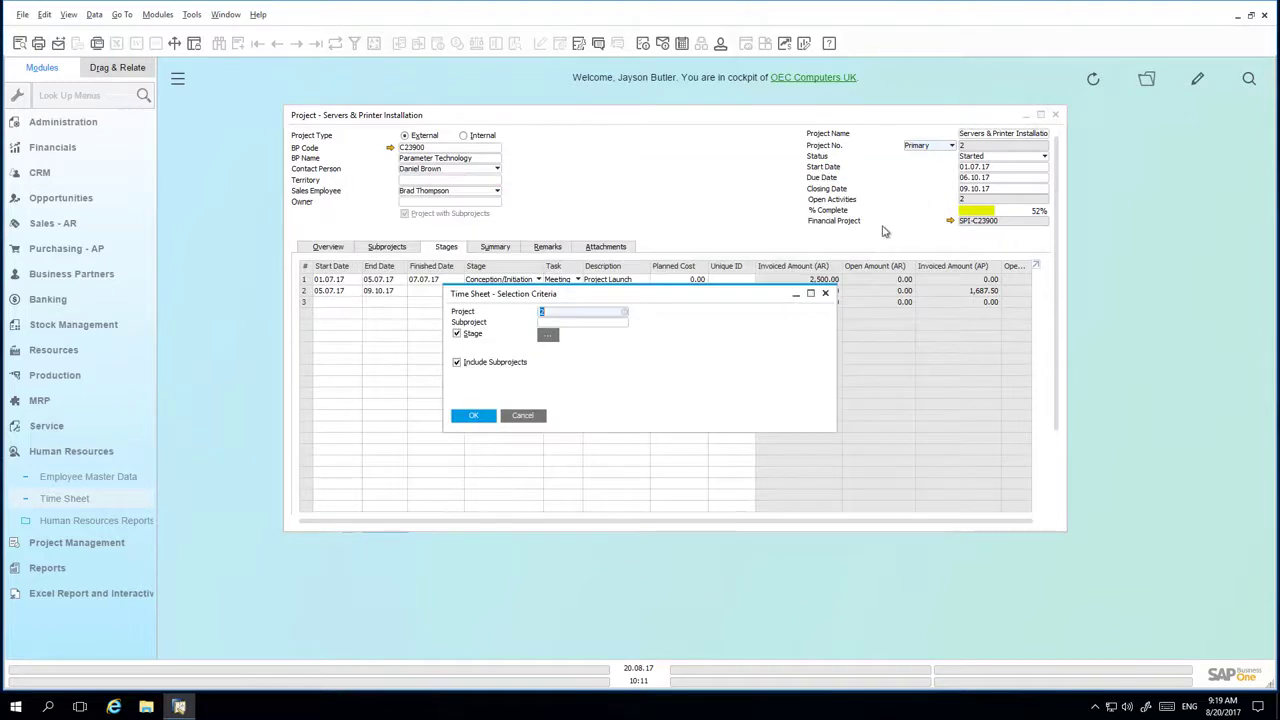
{"action": "left_click", "coordinate": [826, 294]}
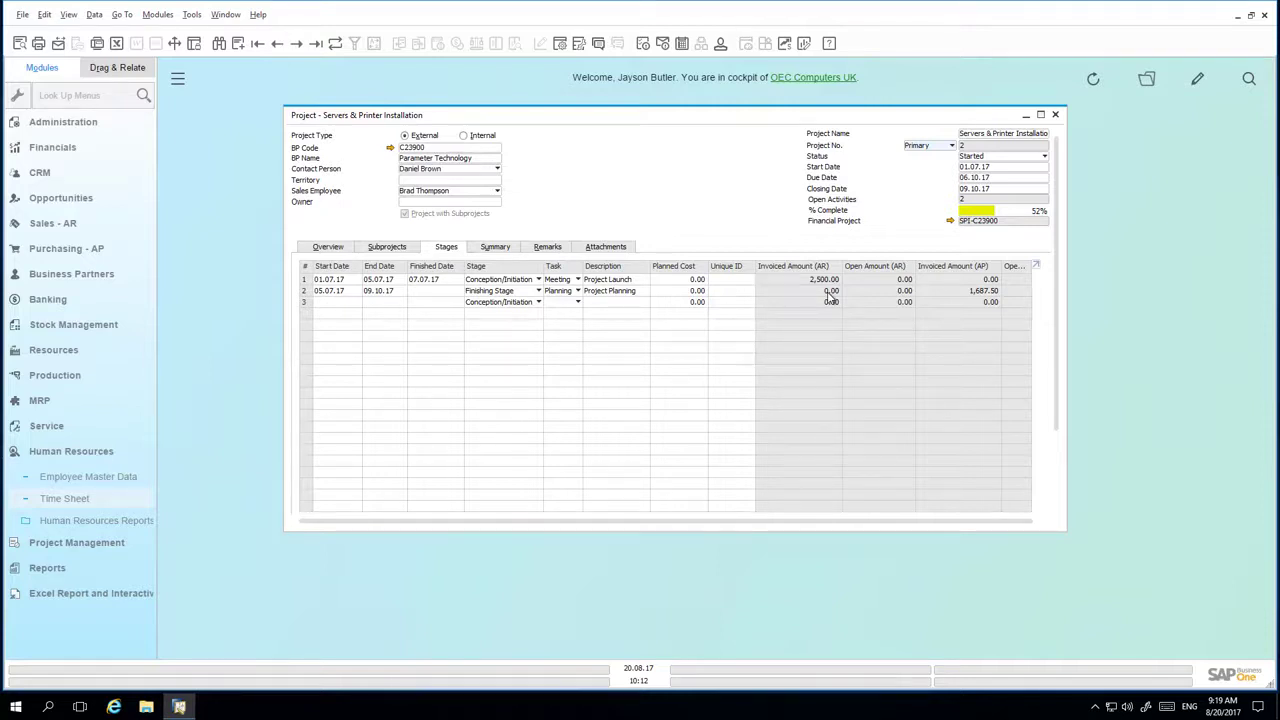
Create a new CRM activity of kind Task and type Project meeting for business partner Parameter Technology.
{"action": "left_click", "coordinate": [44, 175]}
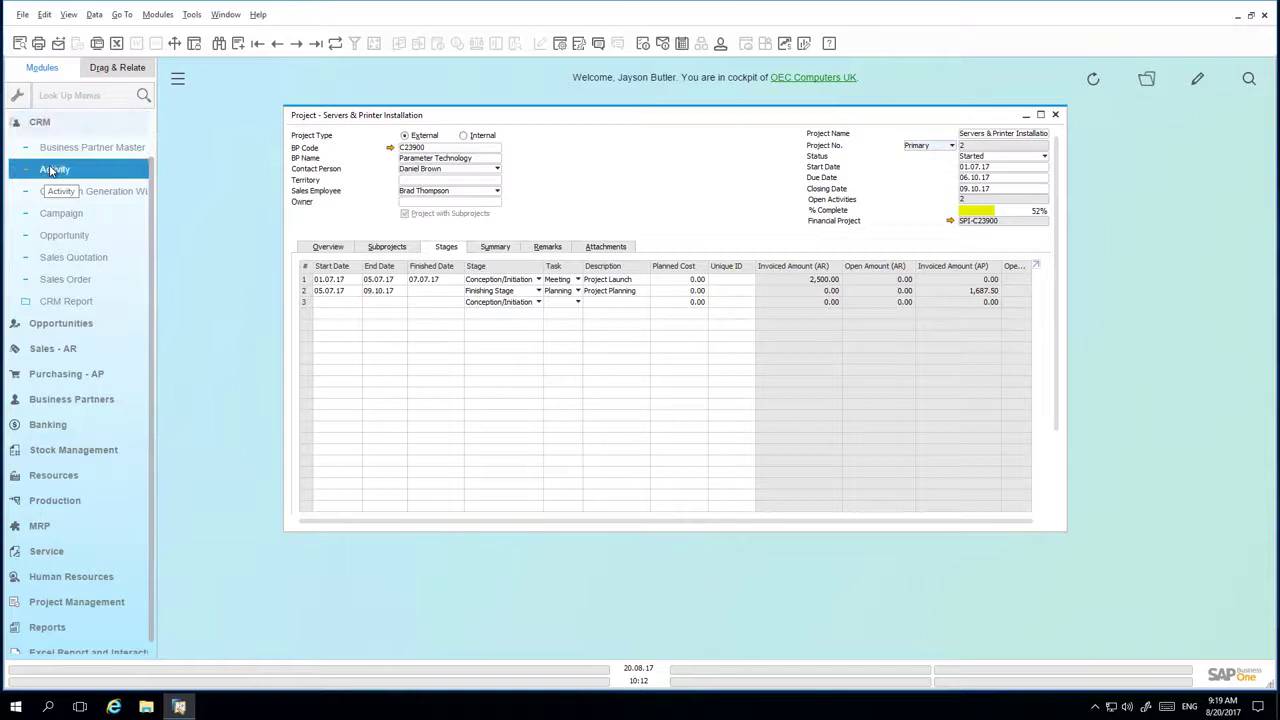
{"action": "left_click", "coordinate": [52, 170]}
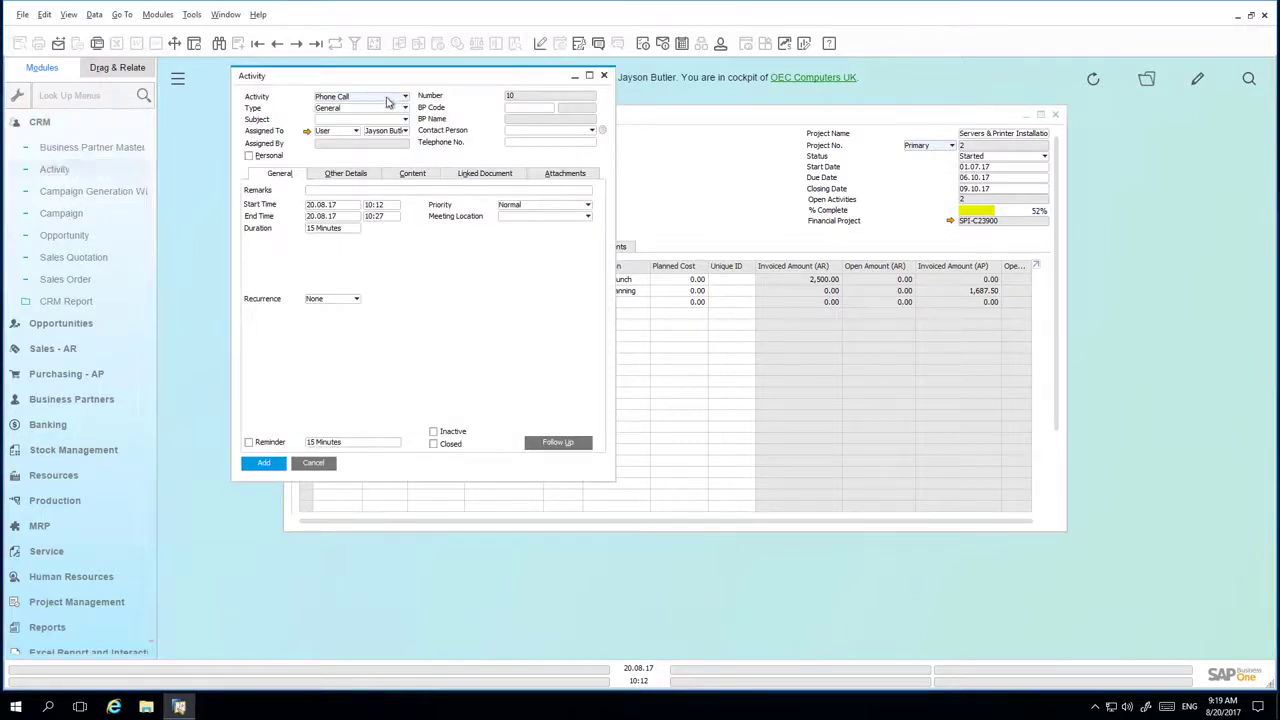
{"action": "left_click", "coordinate": [387, 98]}
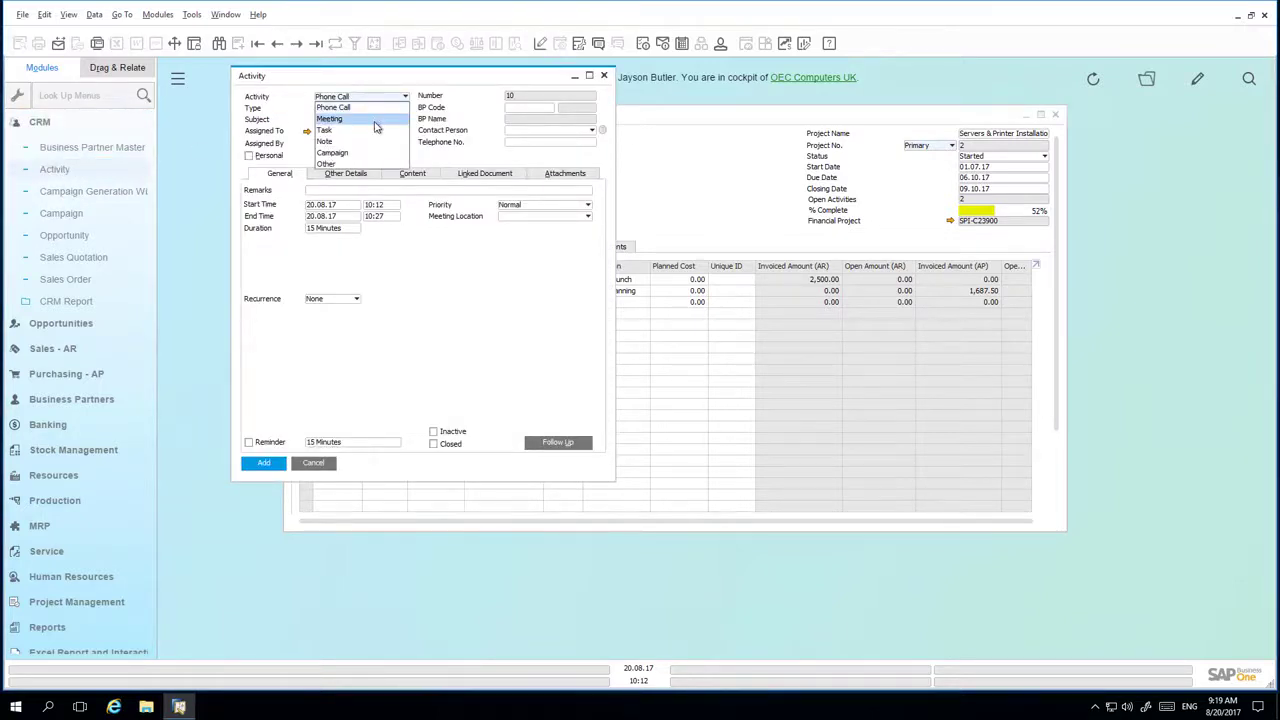
{"action": "left_click", "coordinate": [378, 131]}
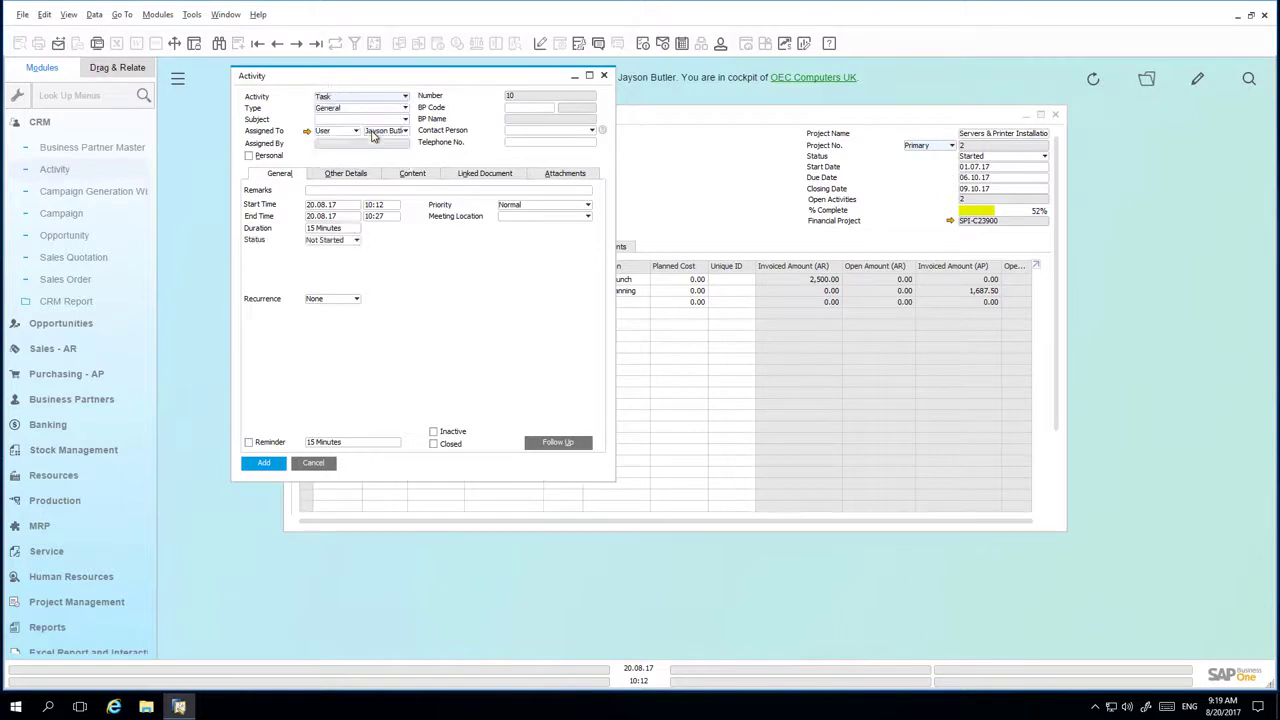
{"action": "left_click", "coordinate": [368, 111]}
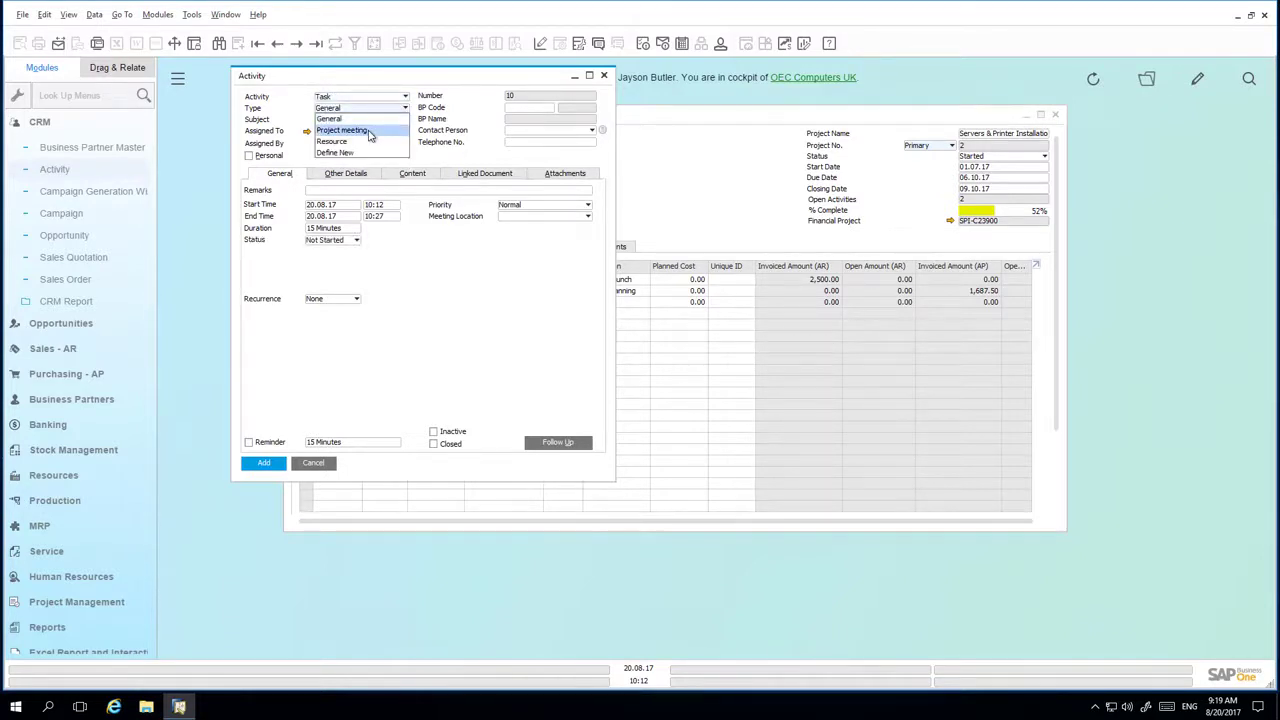
{"action": "left_click", "coordinate": [369, 133]}
{"action": "left_click", "coordinate": [548, 109]}
{"action": "left_click", "coordinate": [551, 110]}
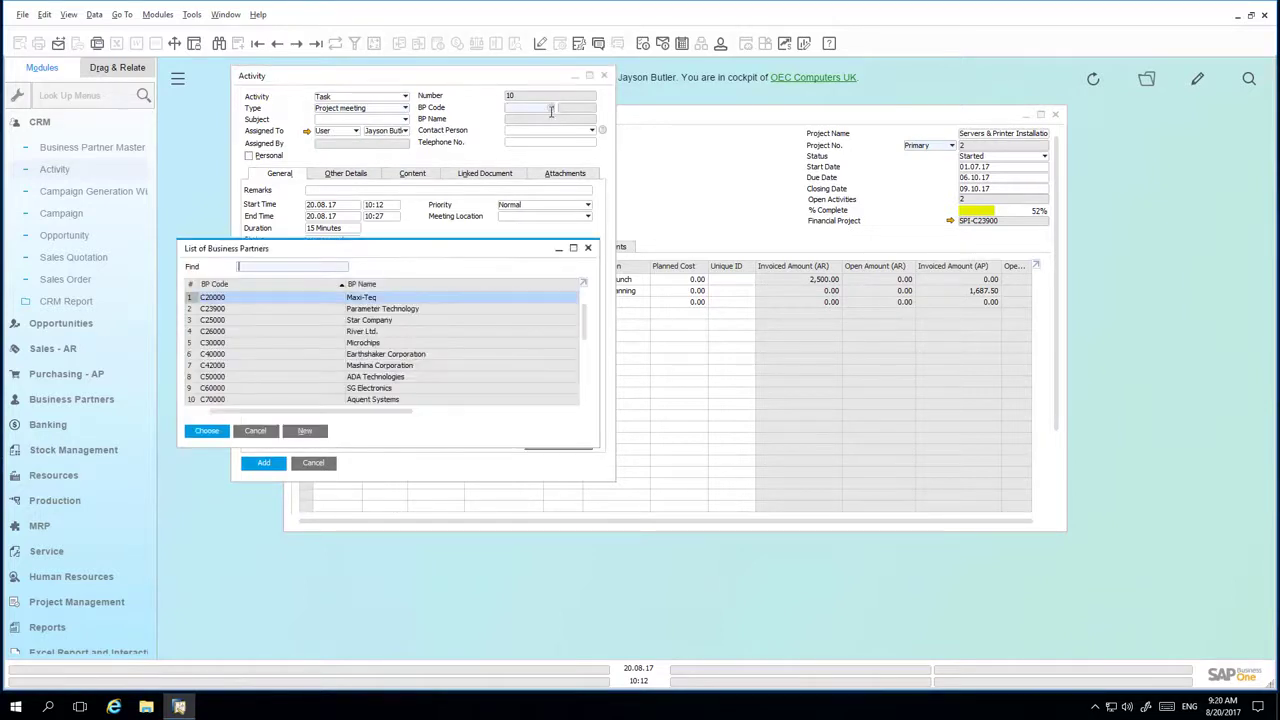
{"action": "double_click", "coordinate": [447, 312]}
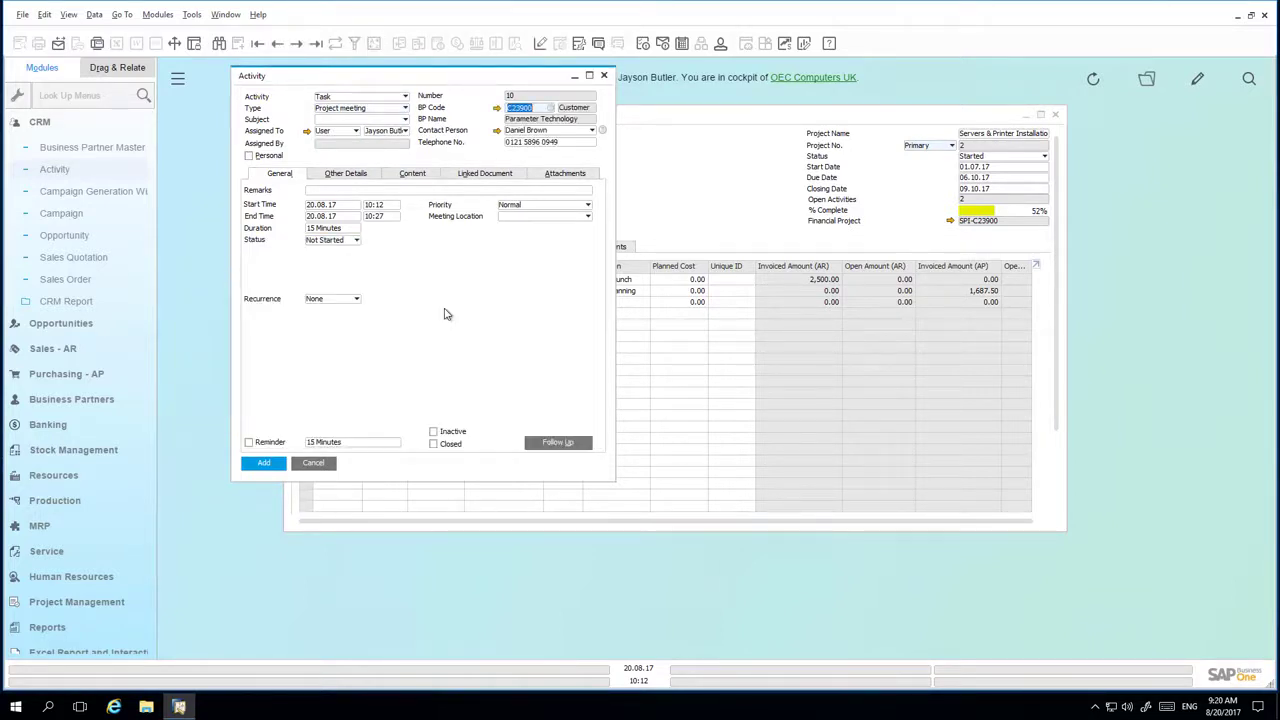
In the activity's other details, set the resource to R300006 Senior Technician, leaving the activity type blank.
{"action": "left_click", "coordinate": [354, 178]}
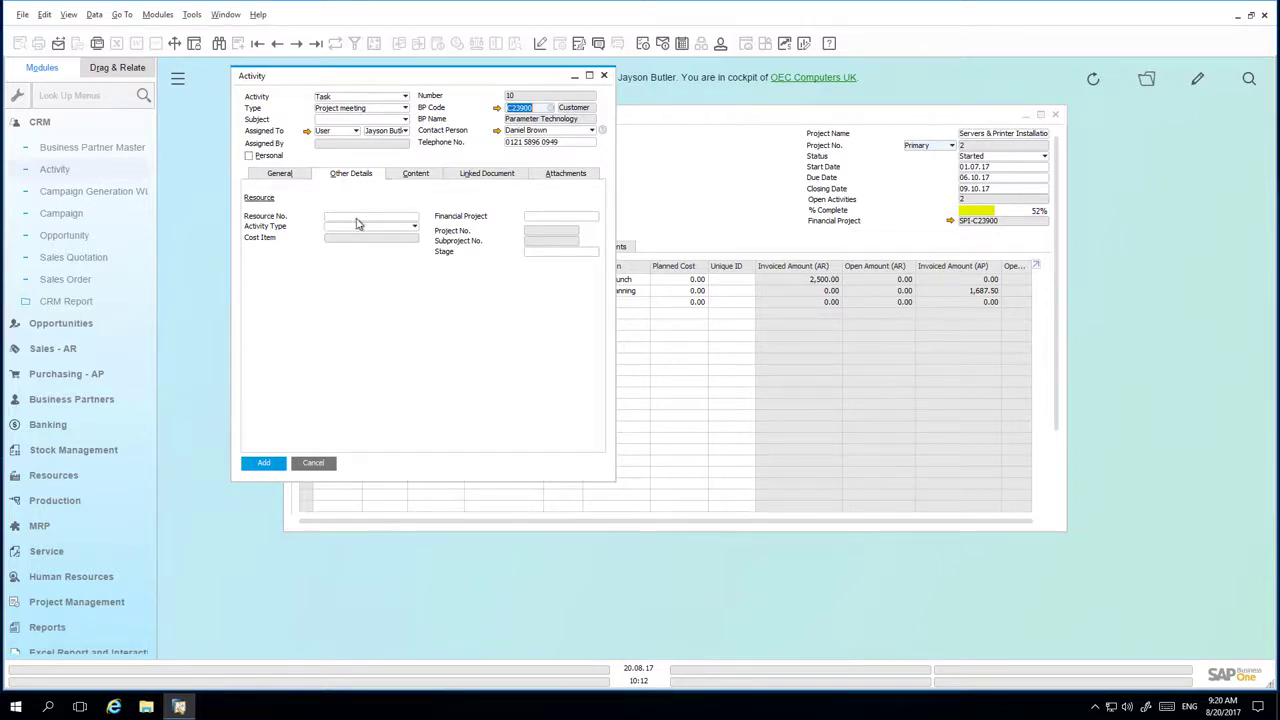
{"action": "left_click", "coordinate": [362, 218]}
{"action": "left_click", "coordinate": [414, 216]}
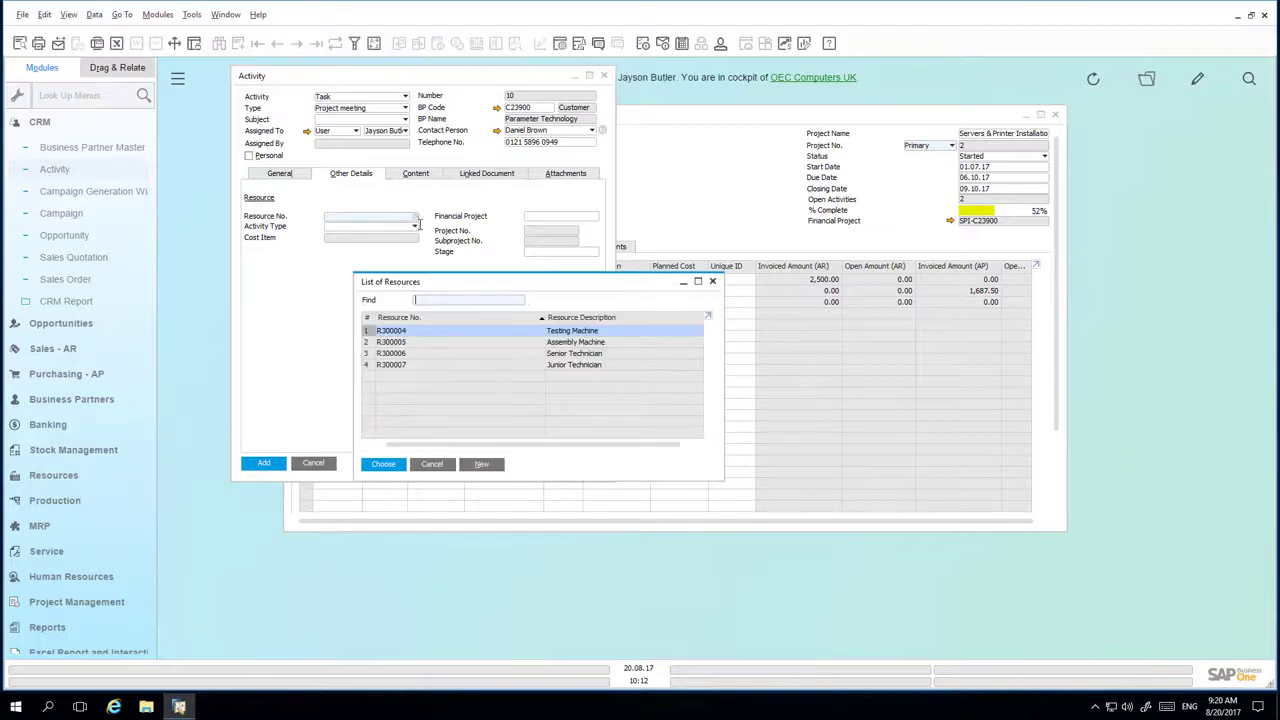
{"action": "double_click", "coordinate": [606, 355]}
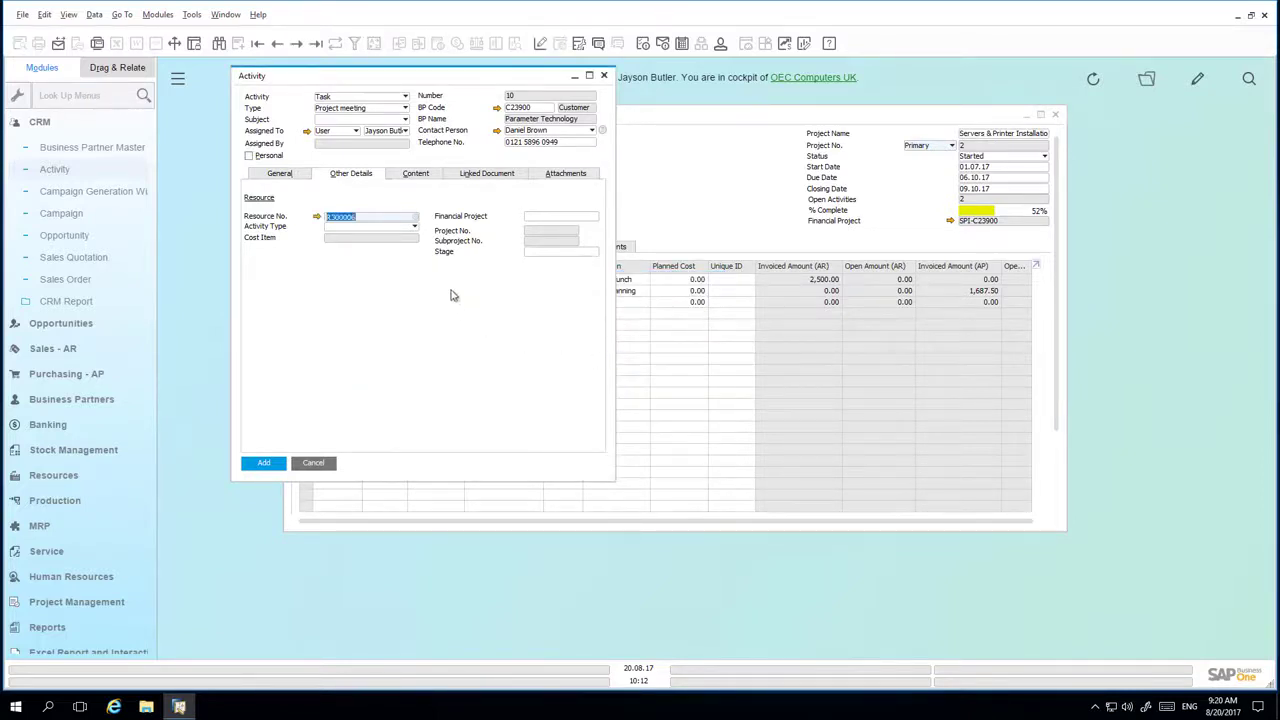
{"action": "left_click", "coordinate": [416, 228]}
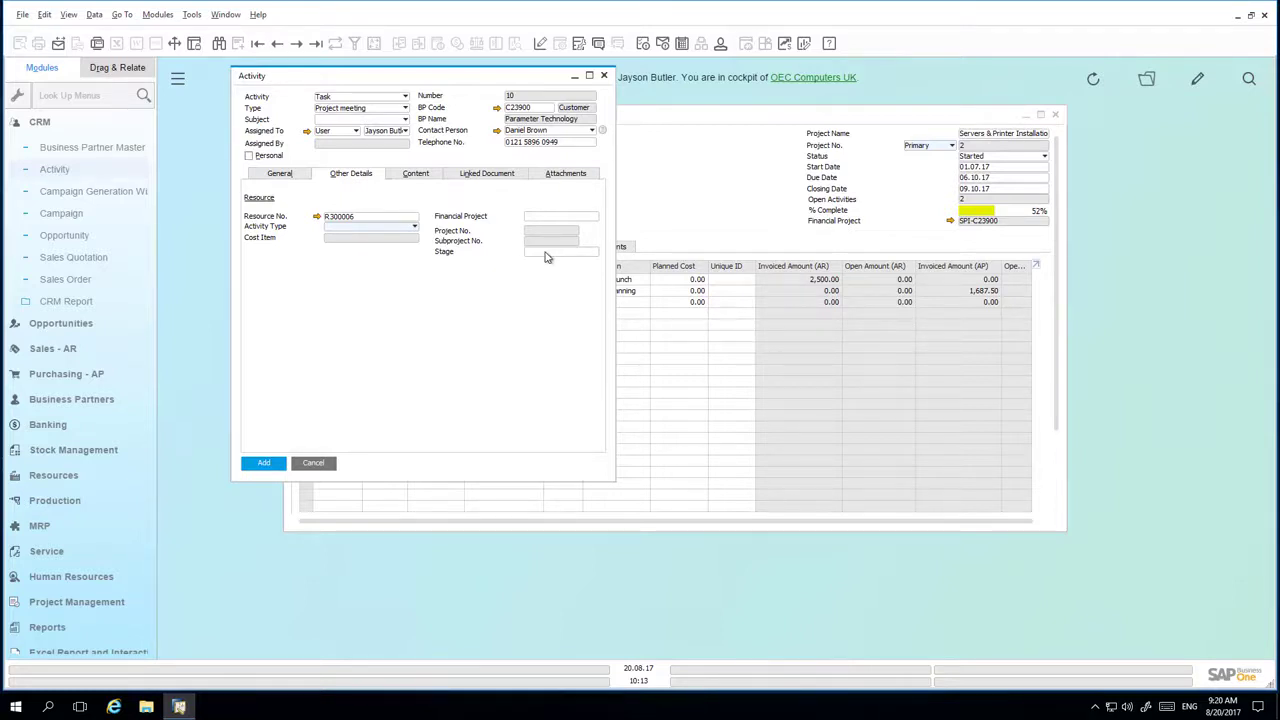
Link the activity to financial project SPI-C23900, Servers & Printer Installation for Parameter.
{"action": "left_click", "coordinate": [578, 217]}
{"action": "left_click", "coordinate": [595, 222]}
{"action": "left_click", "coordinate": [650, 271]}
{"action": "double_click", "coordinate": [650, 271]}
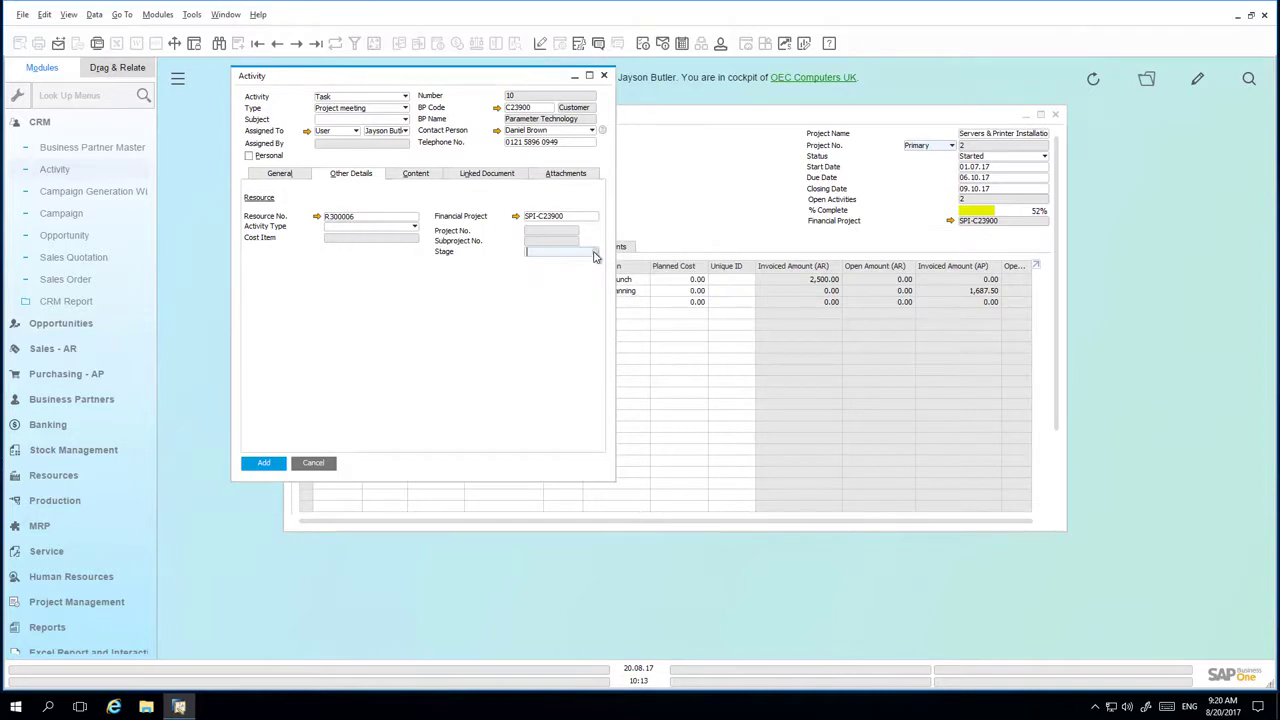
With all stages shown, set the activity's stage to (2-2), then add the activity and close the form.
{"action": "left_click", "coordinate": [595, 252]}
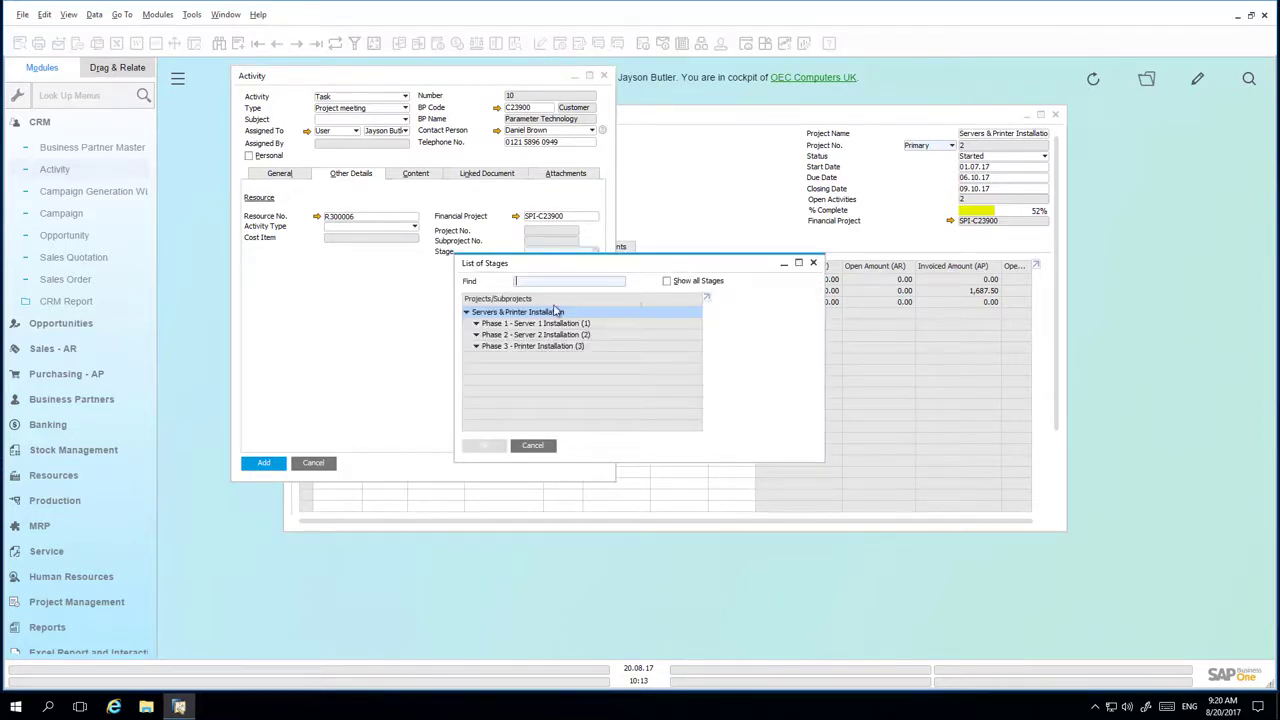
{"action": "left_click", "coordinate": [676, 283]}
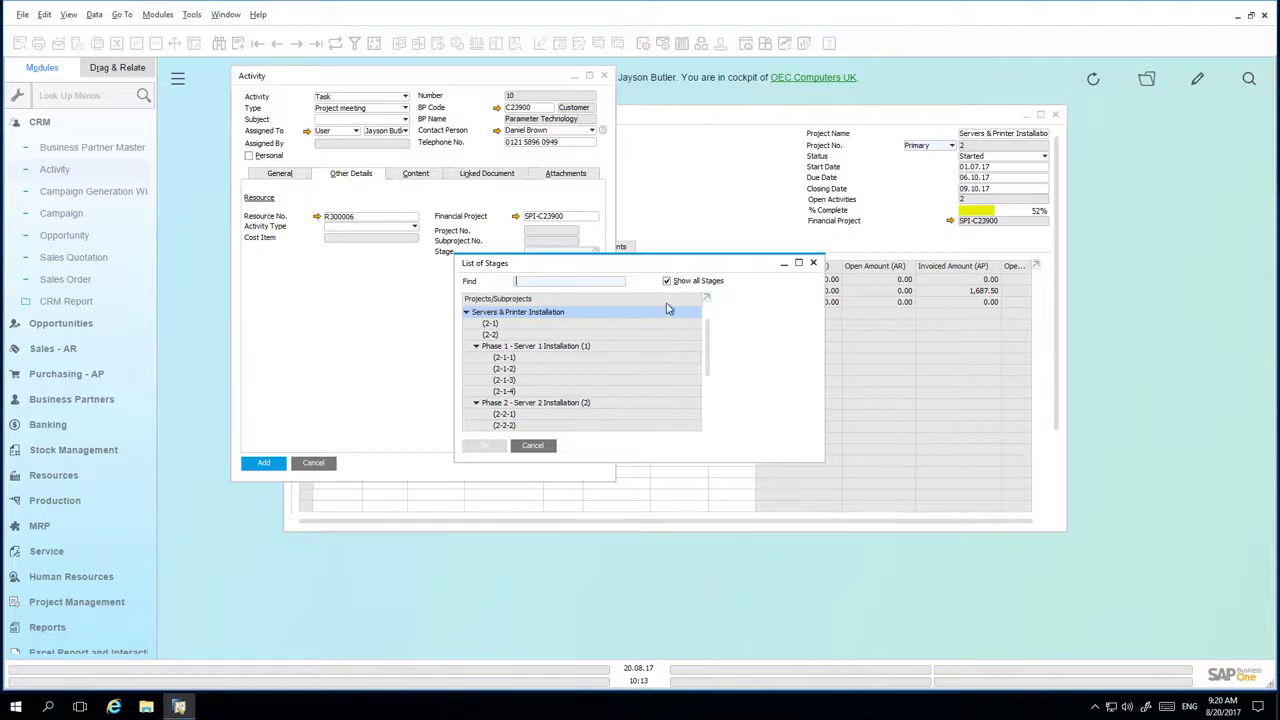
{"action": "left_click", "coordinate": [536, 336]}
{"action": "left_click", "coordinate": [484, 445]}
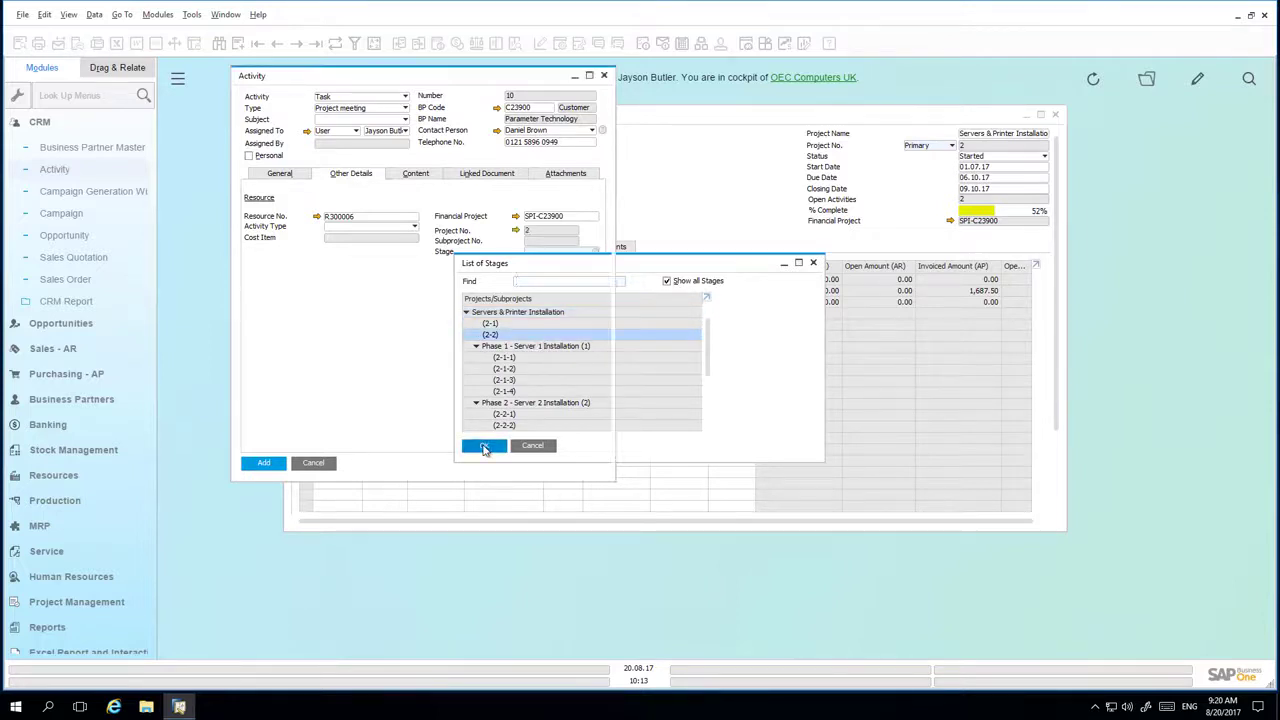
{"action": "left_click", "coordinate": [263, 463]}
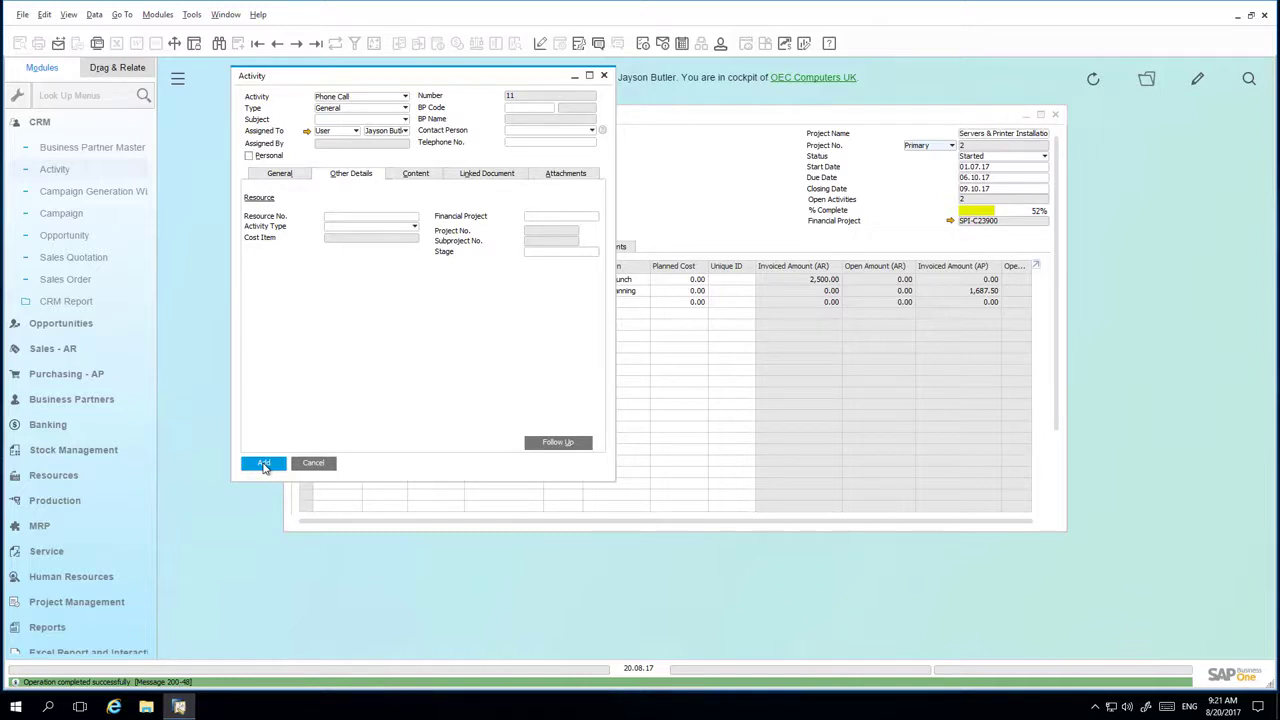
{"action": "left_click", "coordinate": [604, 76]}
Expand the activities linked to the project's stages, review the details of activity 10 and close it.
{"action": "left_click_drag", "start_coordinate": [1057, 257], "coordinate": [1059, 457]}
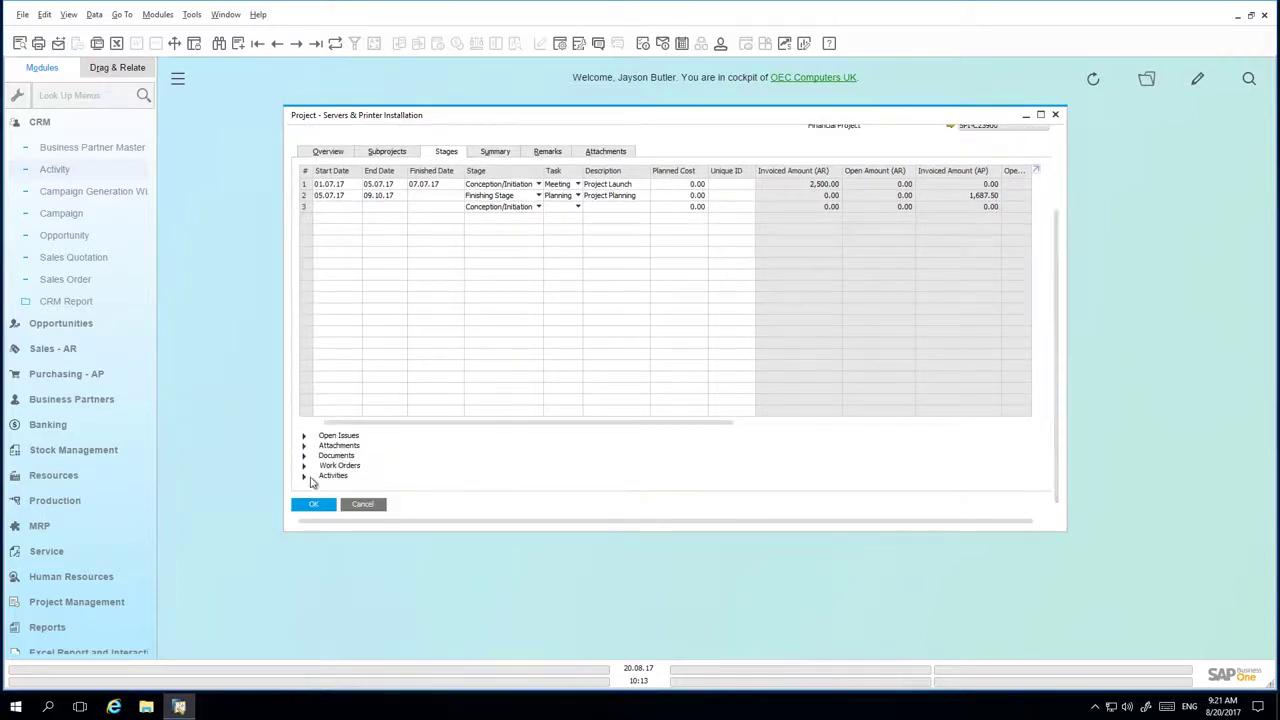
{"action": "left_click", "coordinate": [304, 476]}
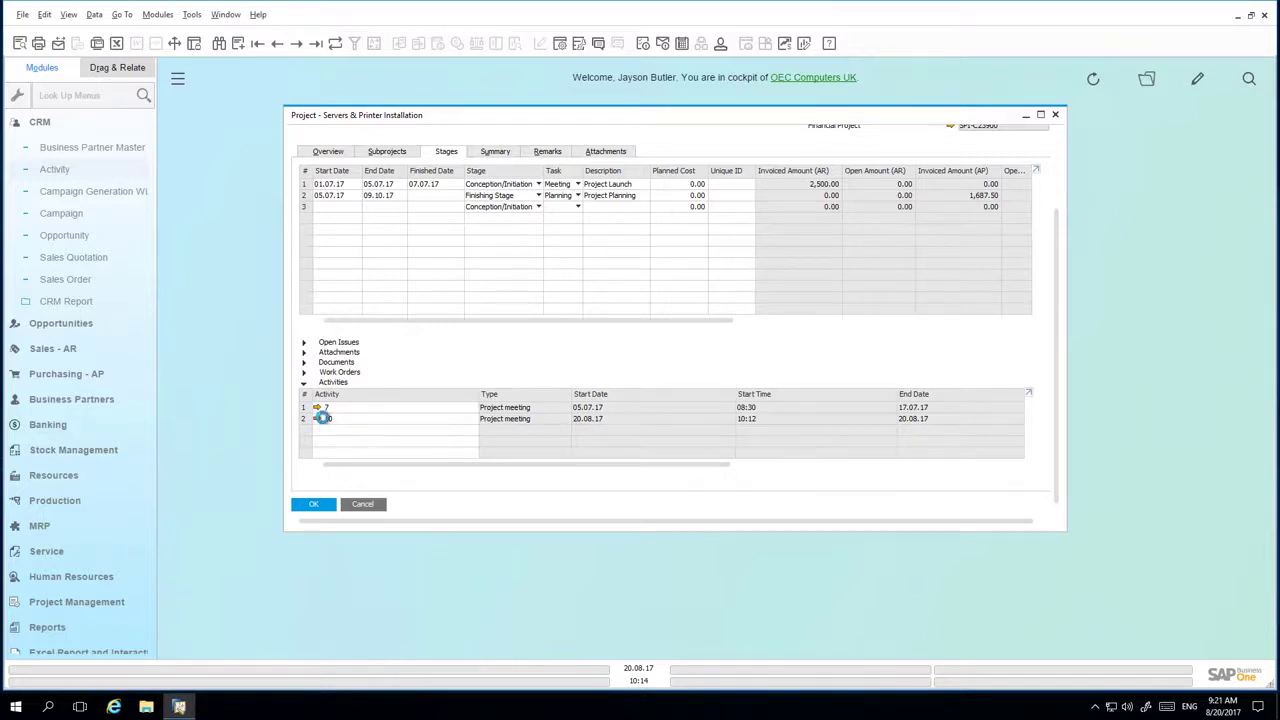
{"action": "left_click", "coordinate": [317, 419]}
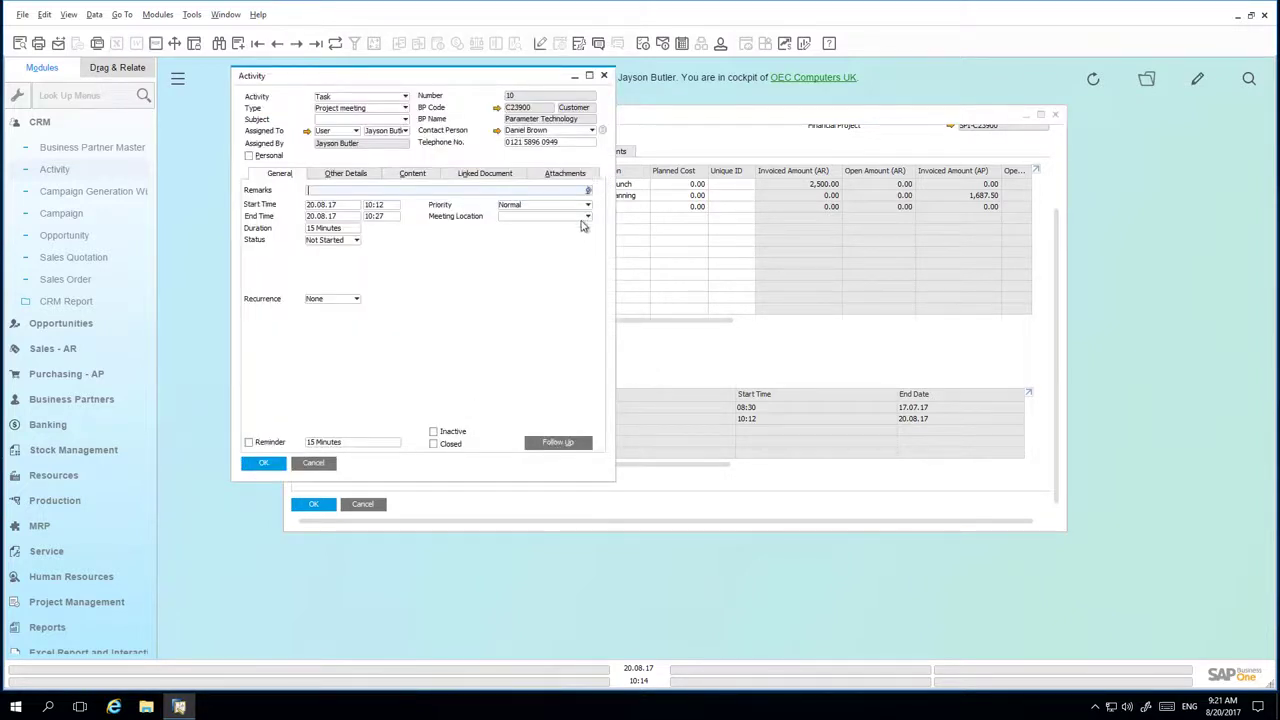
{"action": "left_click", "coordinate": [604, 76]}
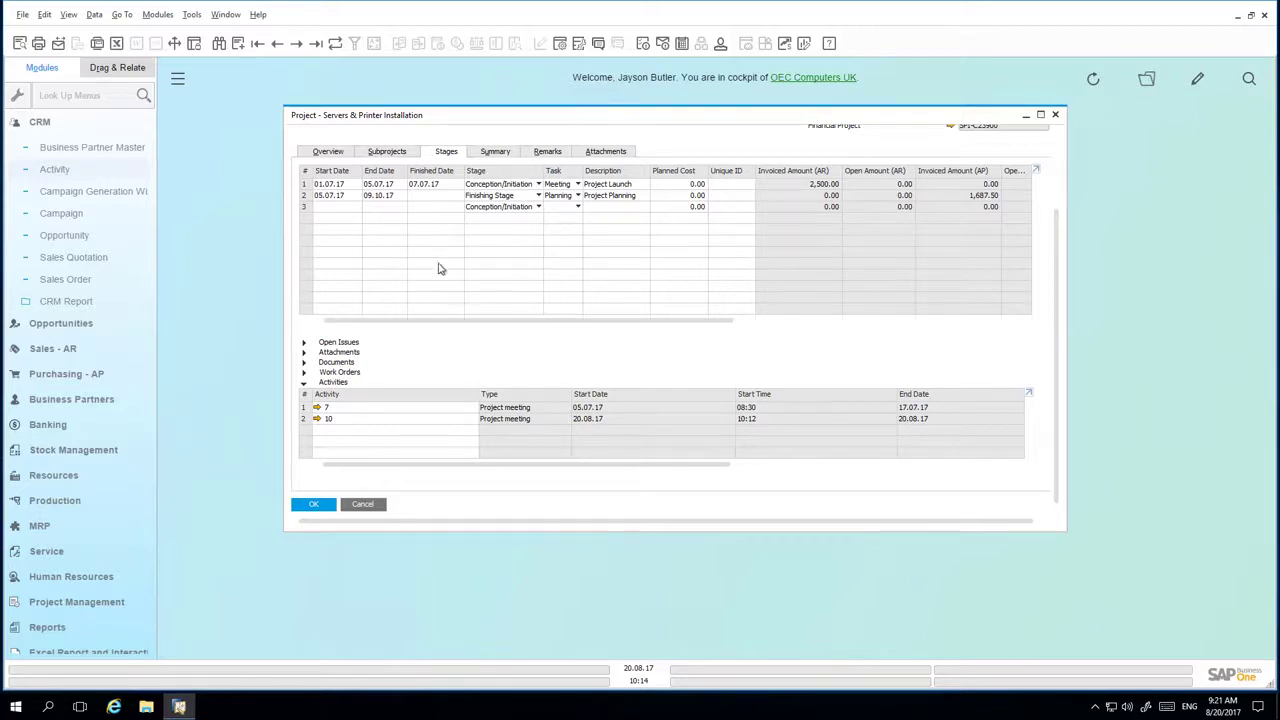
Create a new AP invoice for supplier Far East Imports.
{"action": "left_click", "coordinate": [60, 373]}
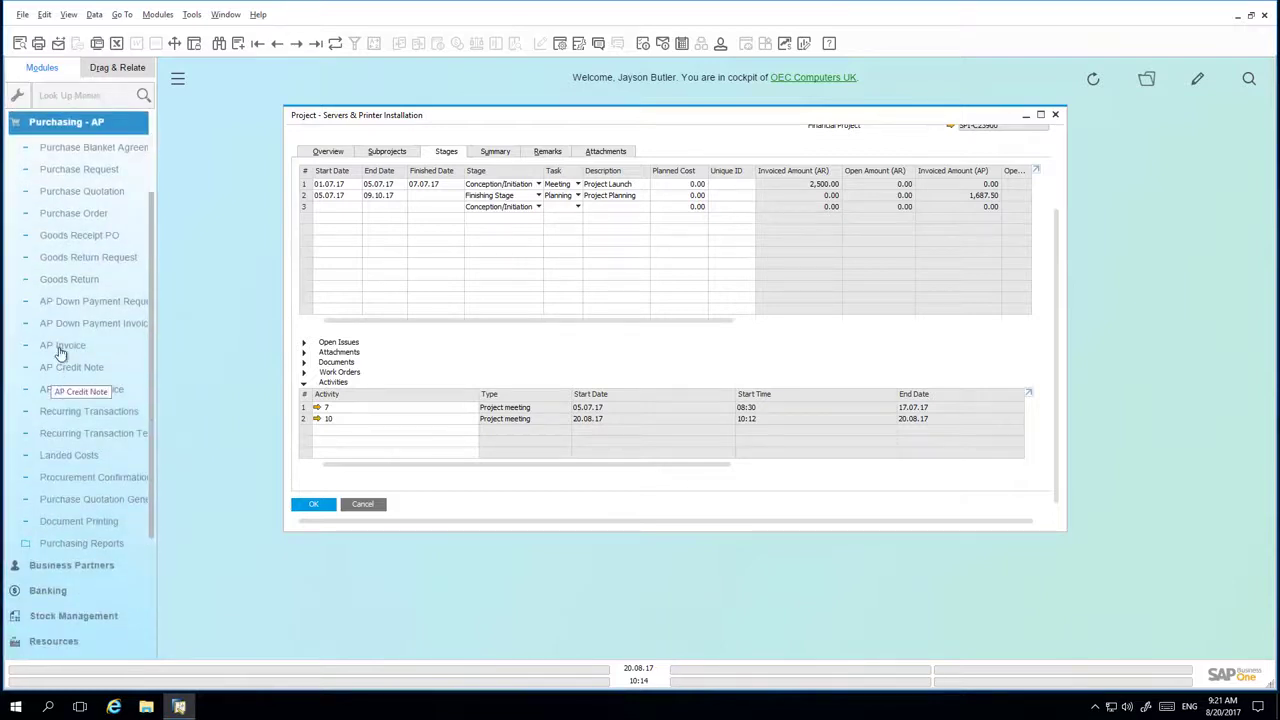
{"action": "left_click", "coordinate": [60, 346]}
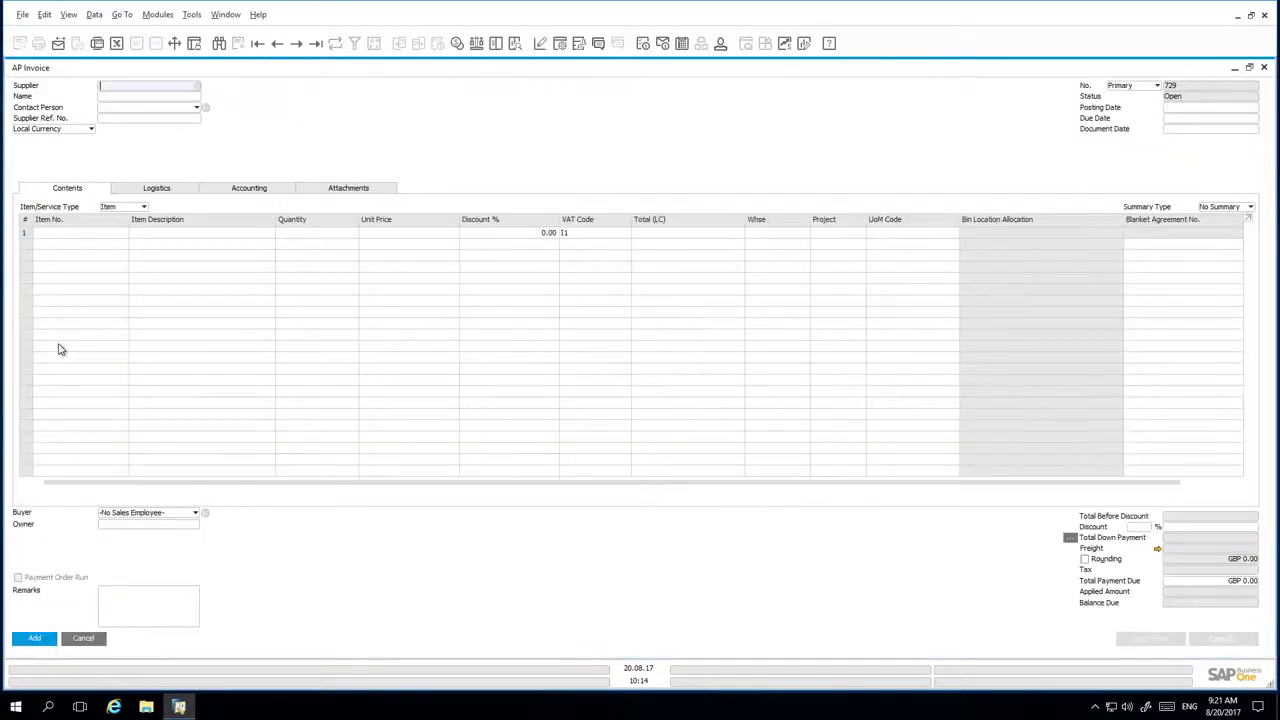
{"action": "left_click", "coordinate": [198, 87]}
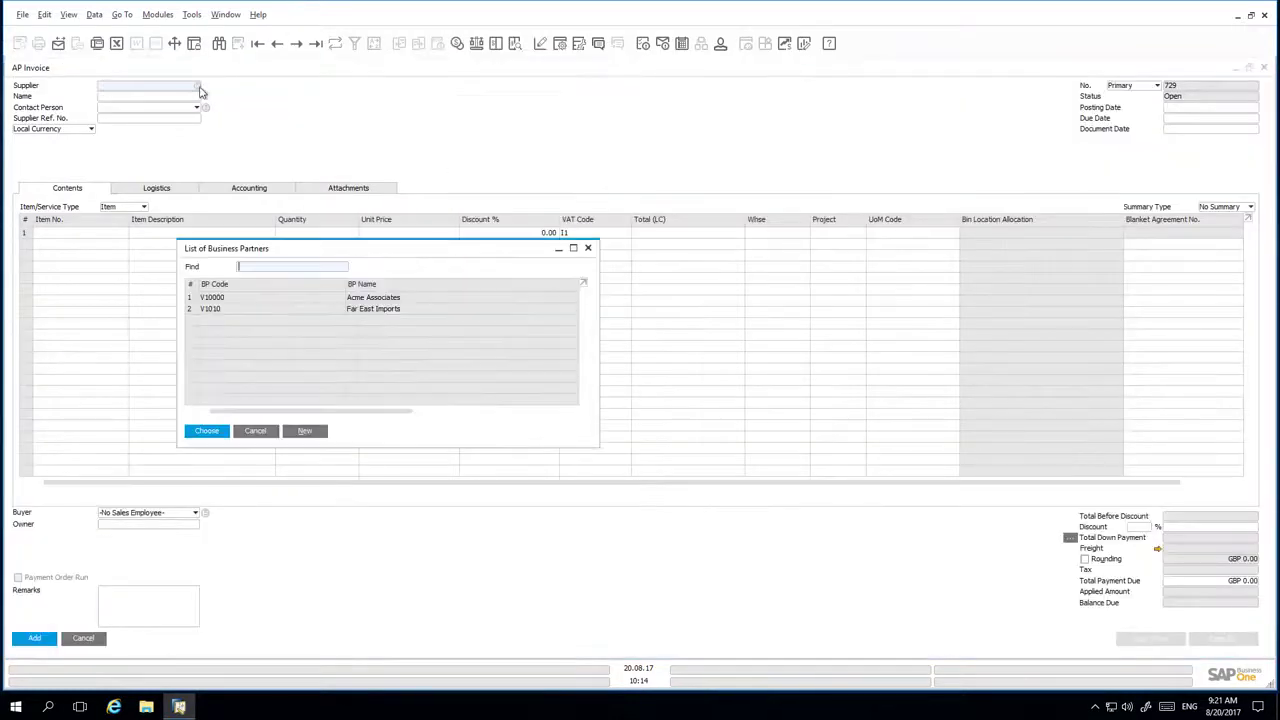
{"action": "left_click", "coordinate": [395, 310]}
{"action": "double_click", "coordinate": [395, 310]}
Enter item A00003 J.B. Officeprint 1186 with quantity 15 in the first invoice row.
{"action": "left_click", "coordinate": [94, 238]}
{"action": "left_click", "coordinate": [125, 234]}
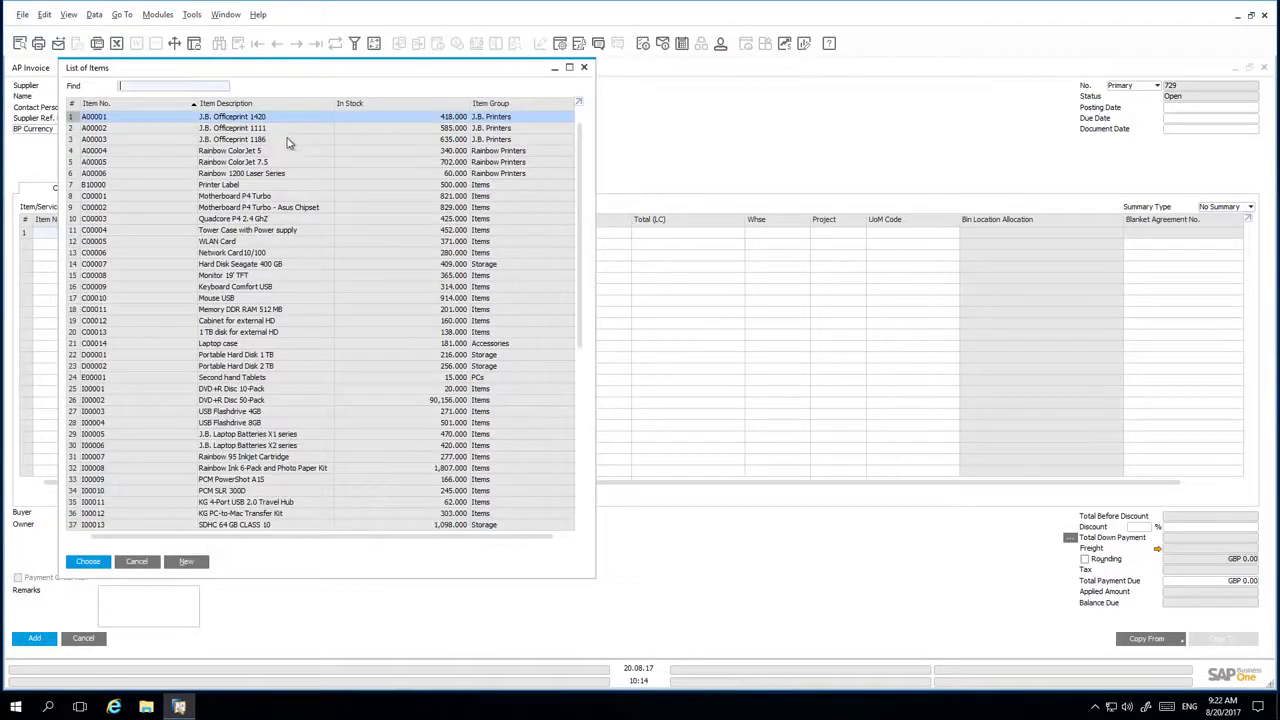
{"action": "left_click", "coordinate": [287, 141]}
{"action": "double_click", "coordinate": [287, 141]}
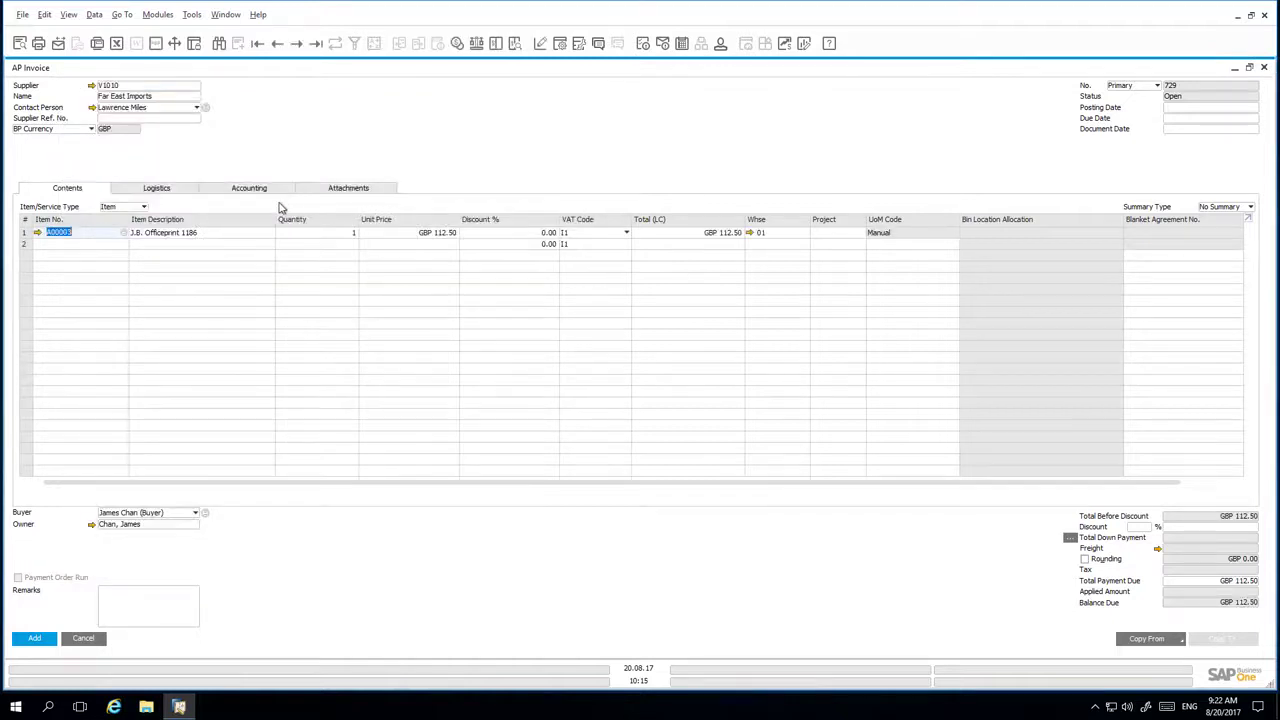
{"action": "left_click", "coordinate": [322, 230]}
{"action": "type", "text": "1"}
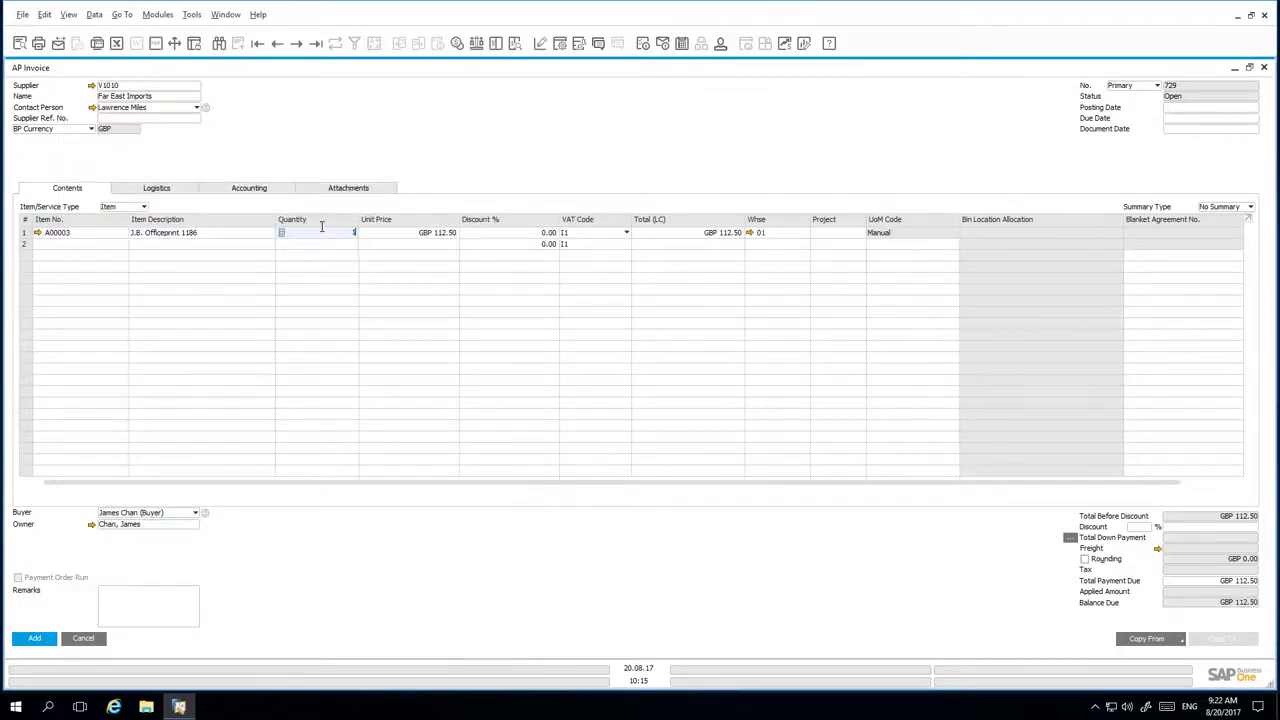
{"action": "key", "text": "Tab"}
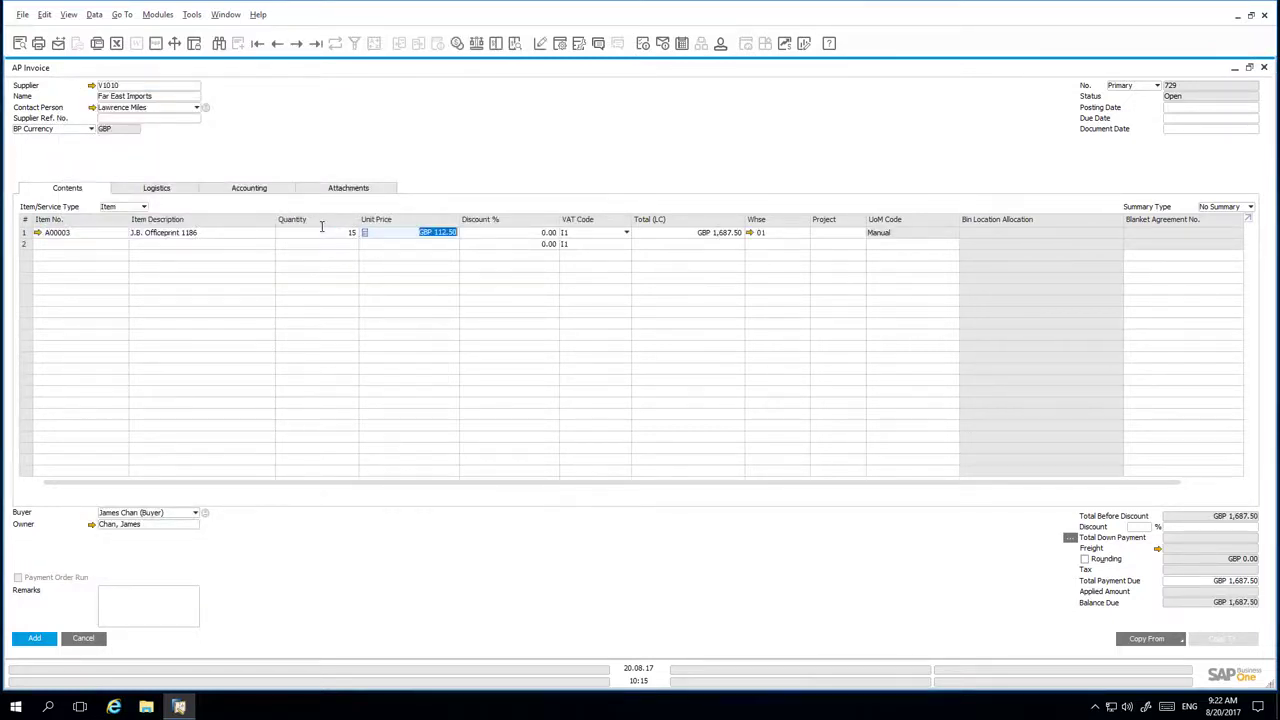
Assign the invoice row to project SPI-C23900, Servers & Printer Installation for Parameter.
{"action": "left_click", "coordinate": [838, 234]}
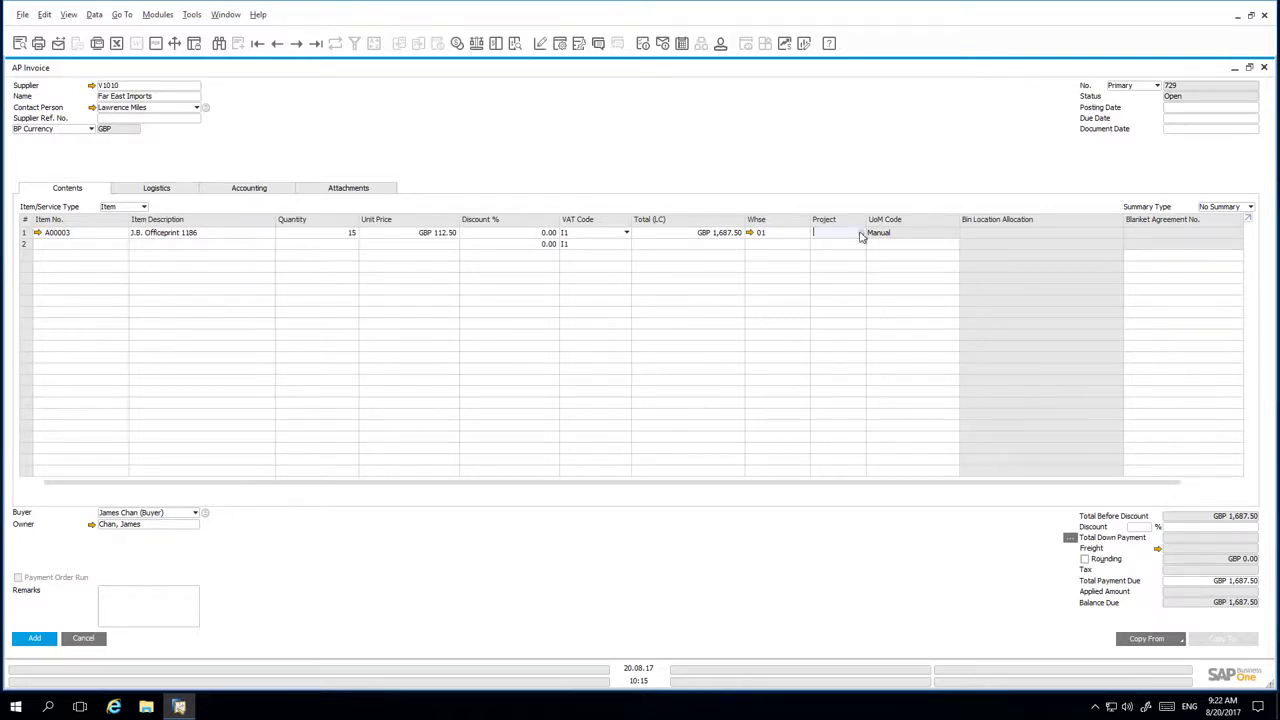
{"action": "left_click", "coordinate": [860, 234]}
{"action": "double_click", "coordinate": [606, 271]}
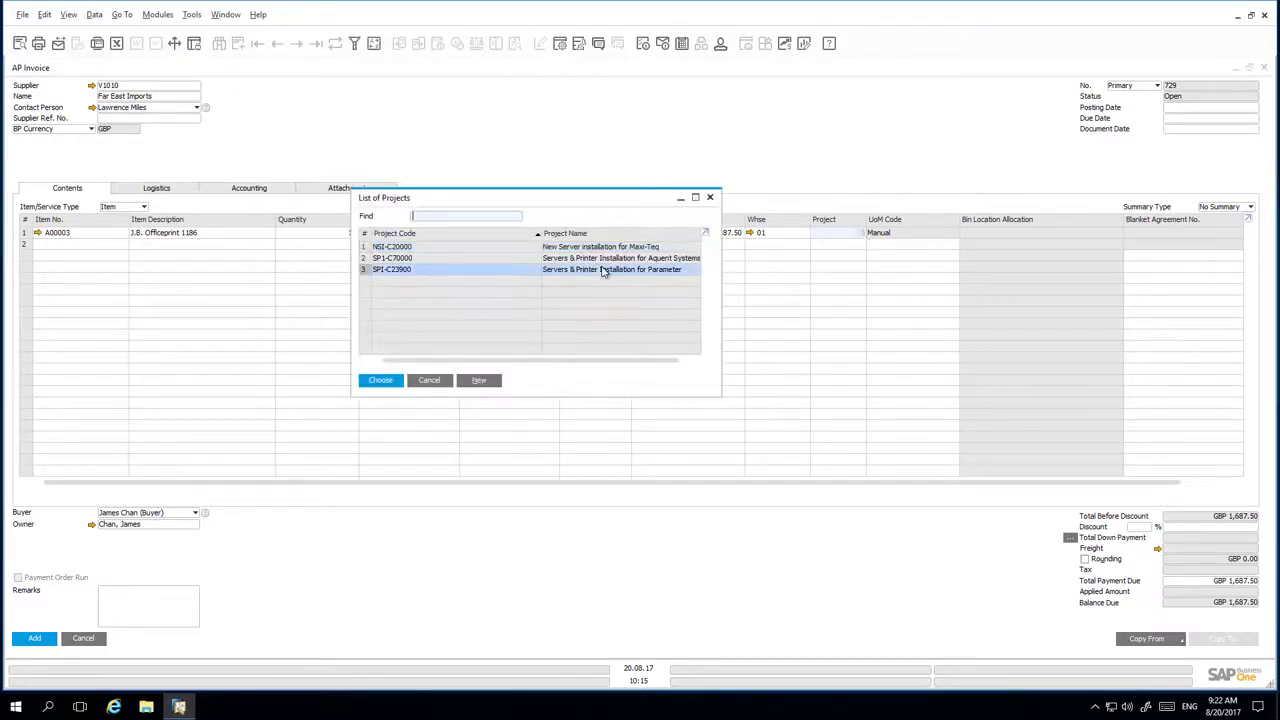
Set the invoice's posting date to 20.08.17, then add the invoice and close the form.
{"action": "left_click", "coordinate": [1203, 110]}
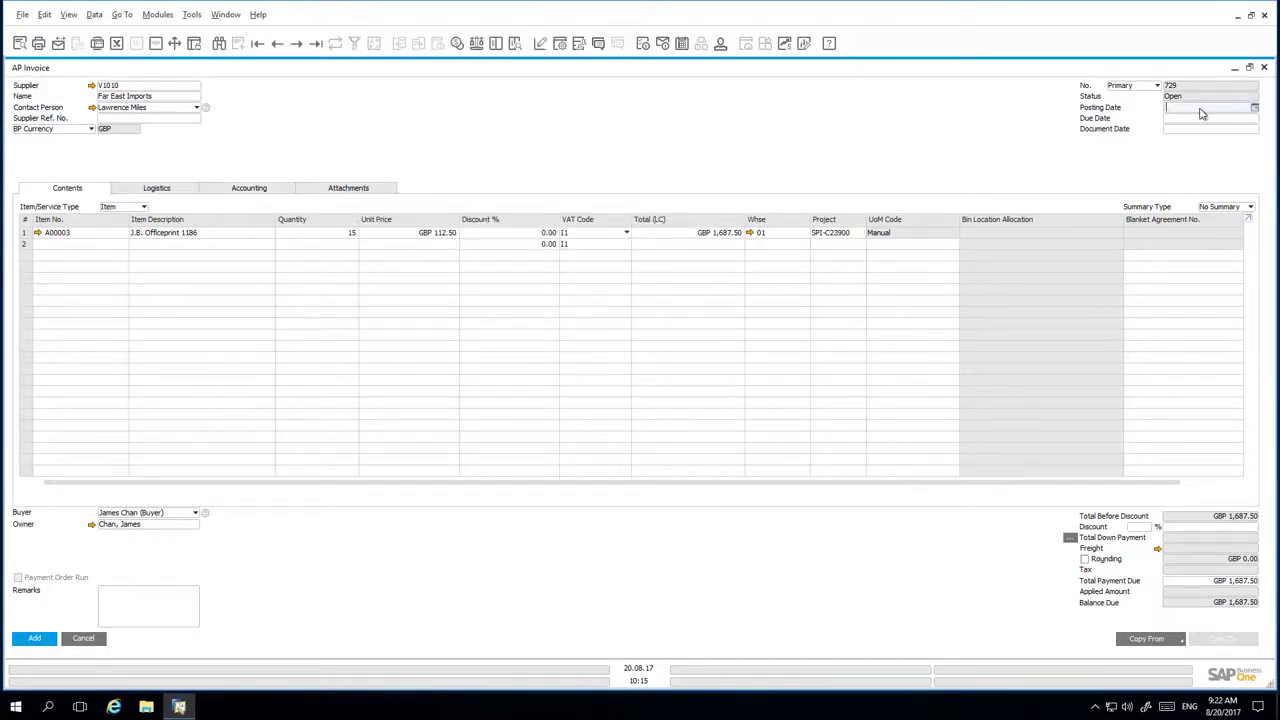
{"action": "type", "text": "*"}
{"action": "key", "text": "Tab"}
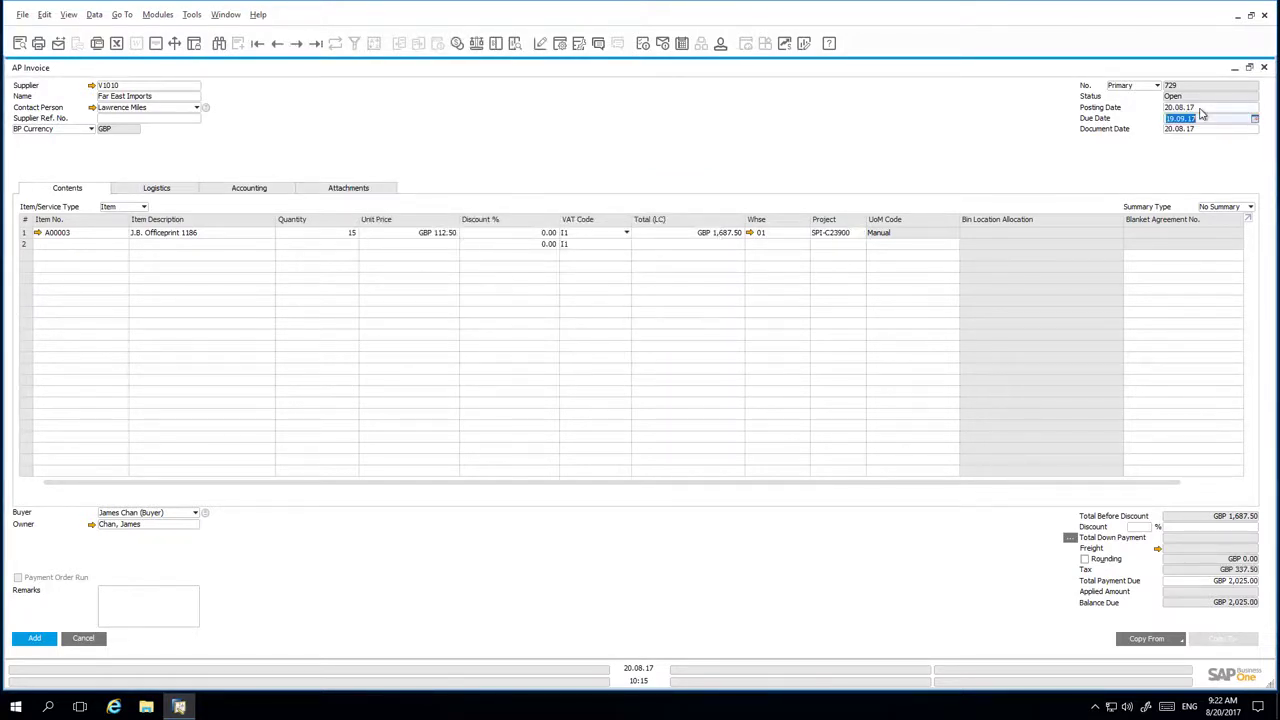
{"action": "left_click", "coordinate": [27, 645]}
{"action": "left_click", "coordinate": [494, 368]}
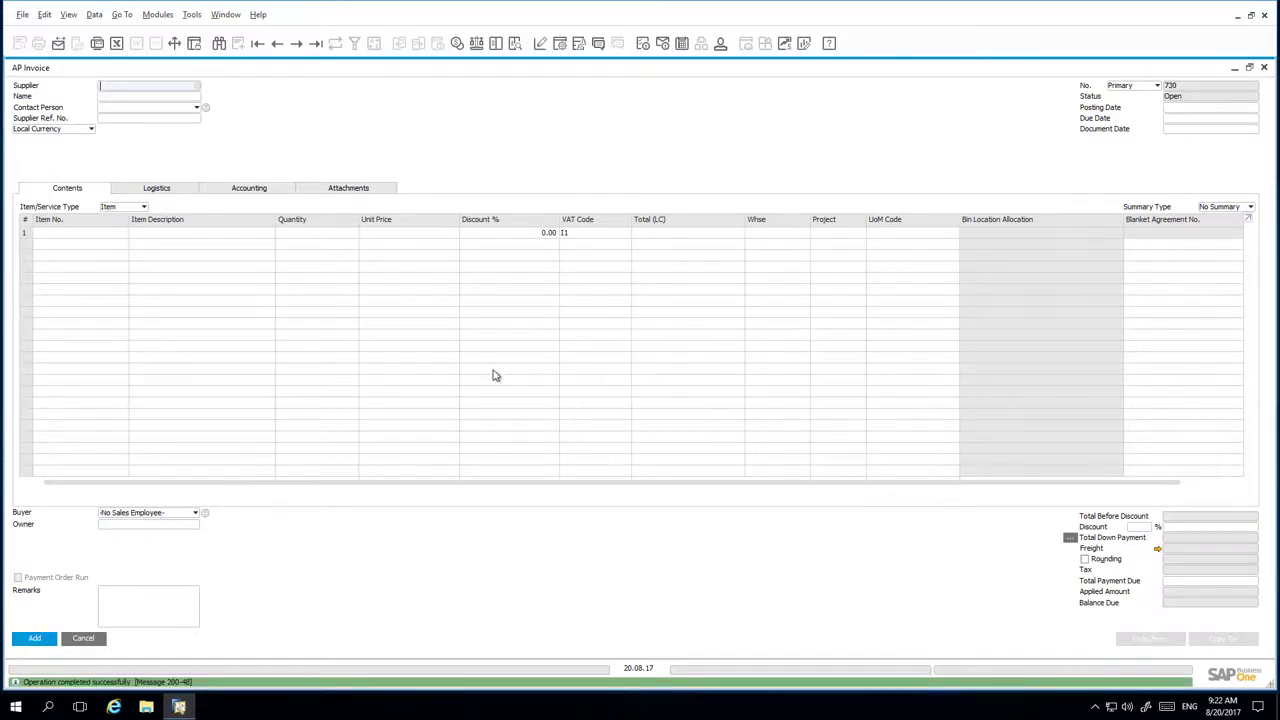
{"action": "left_click", "coordinate": [1265, 68]}
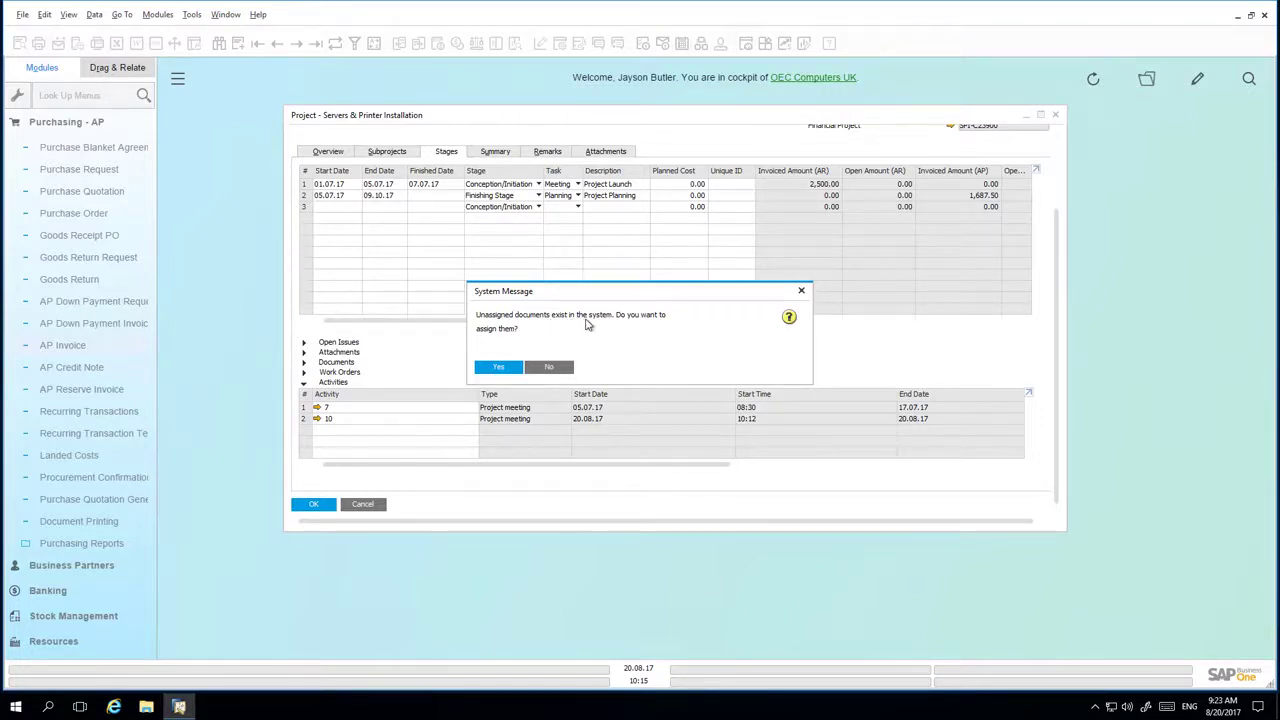
Assign the unassigned Far East Imports AP invoice to project stage 2 - Project Planning and refresh the project data.
{"action": "left_click", "coordinate": [500, 369]}
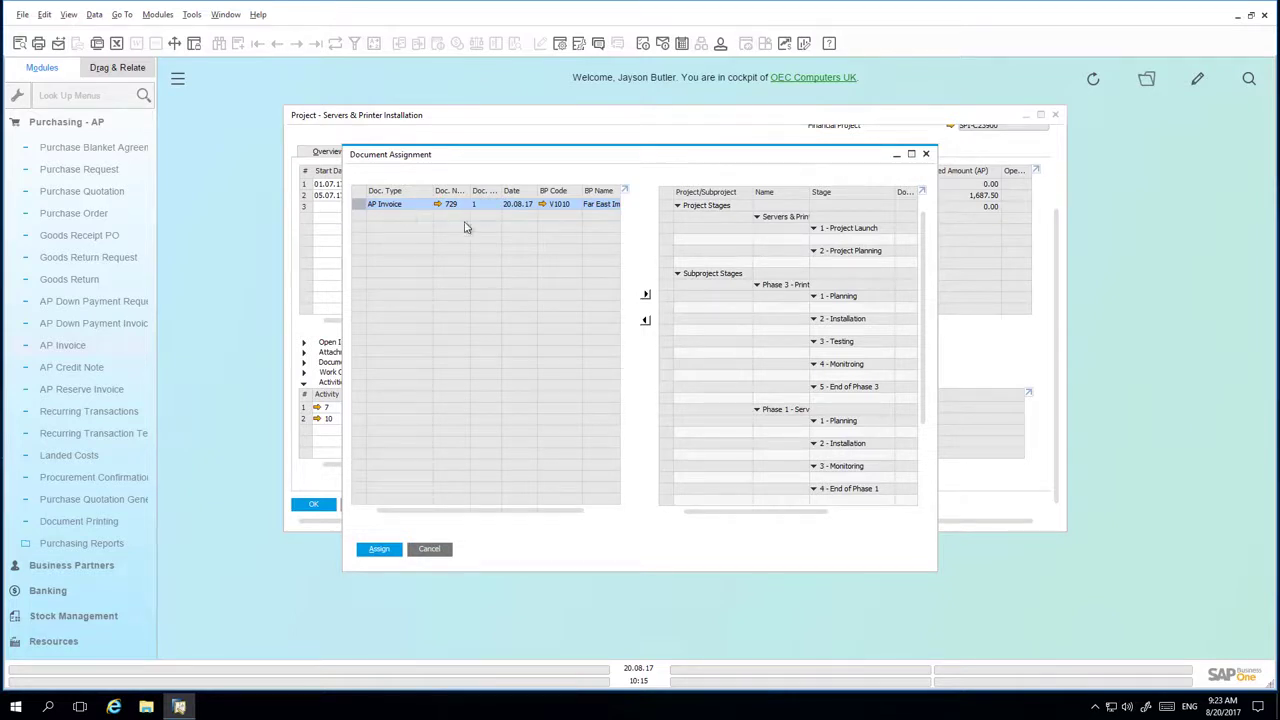
{"action": "left_click", "coordinate": [873, 262]}
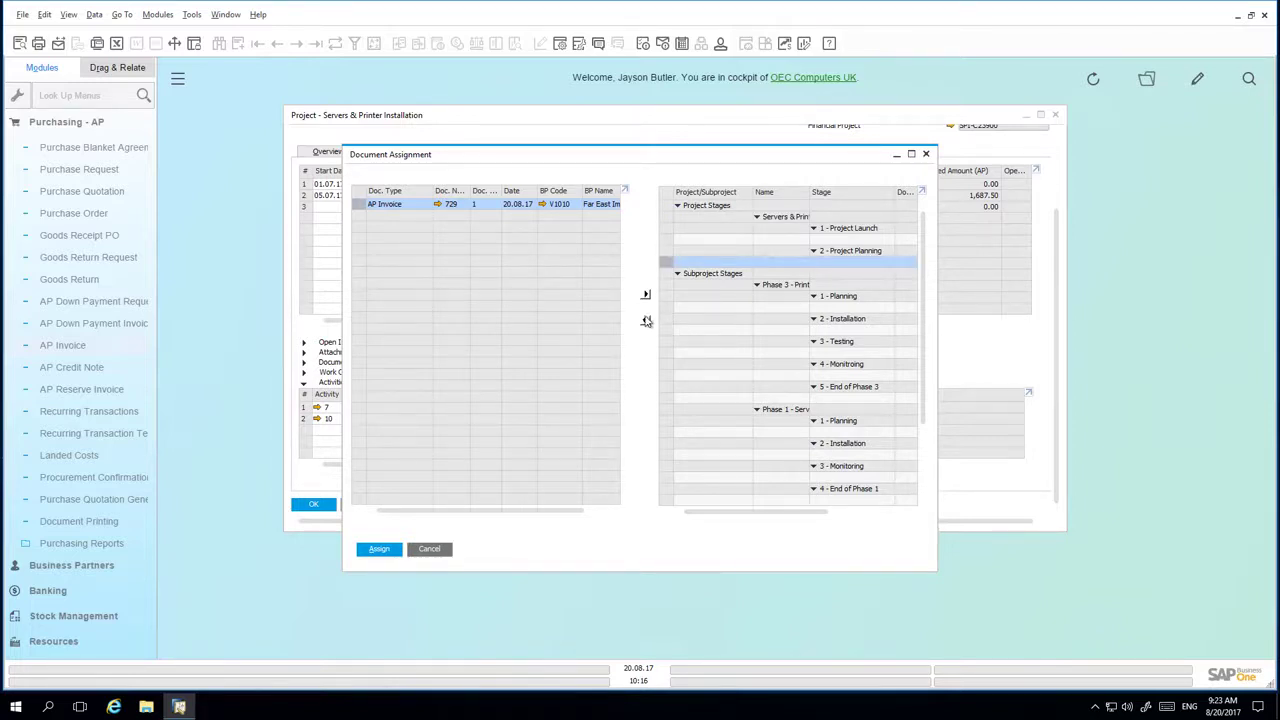
{"action": "left_click", "coordinate": [646, 297]}
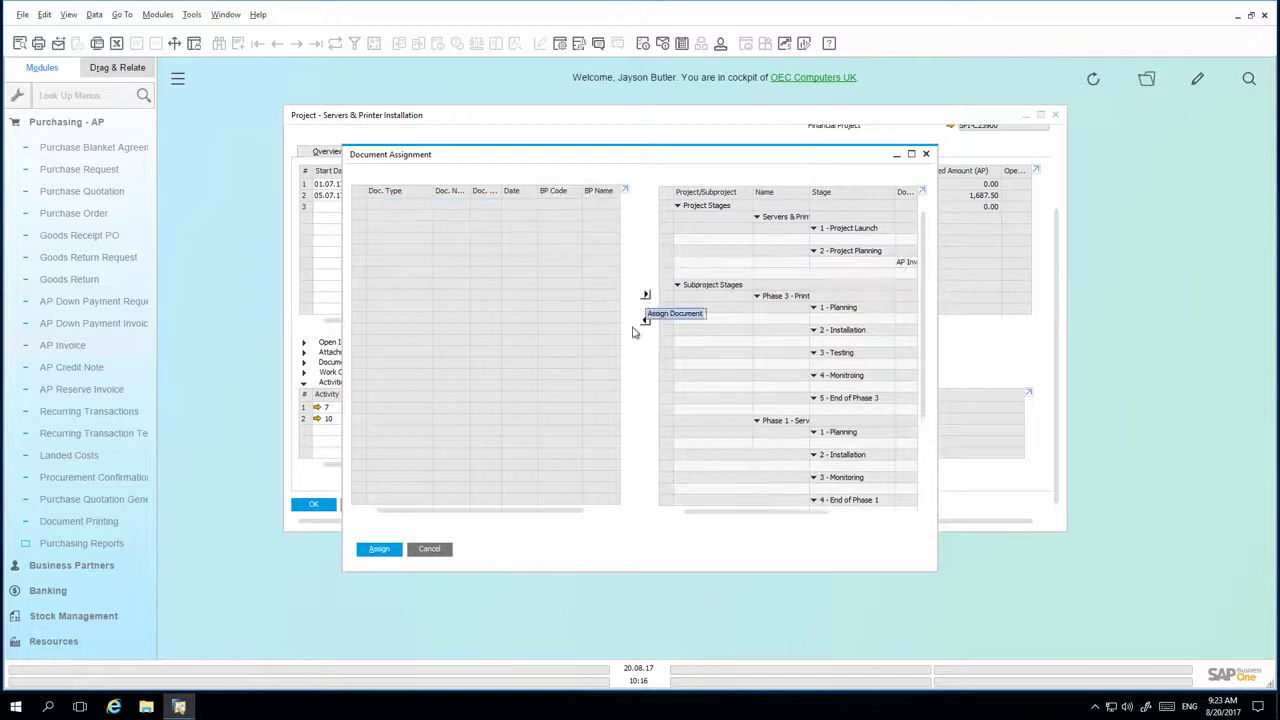
{"action": "left_click", "coordinate": [382, 550]}
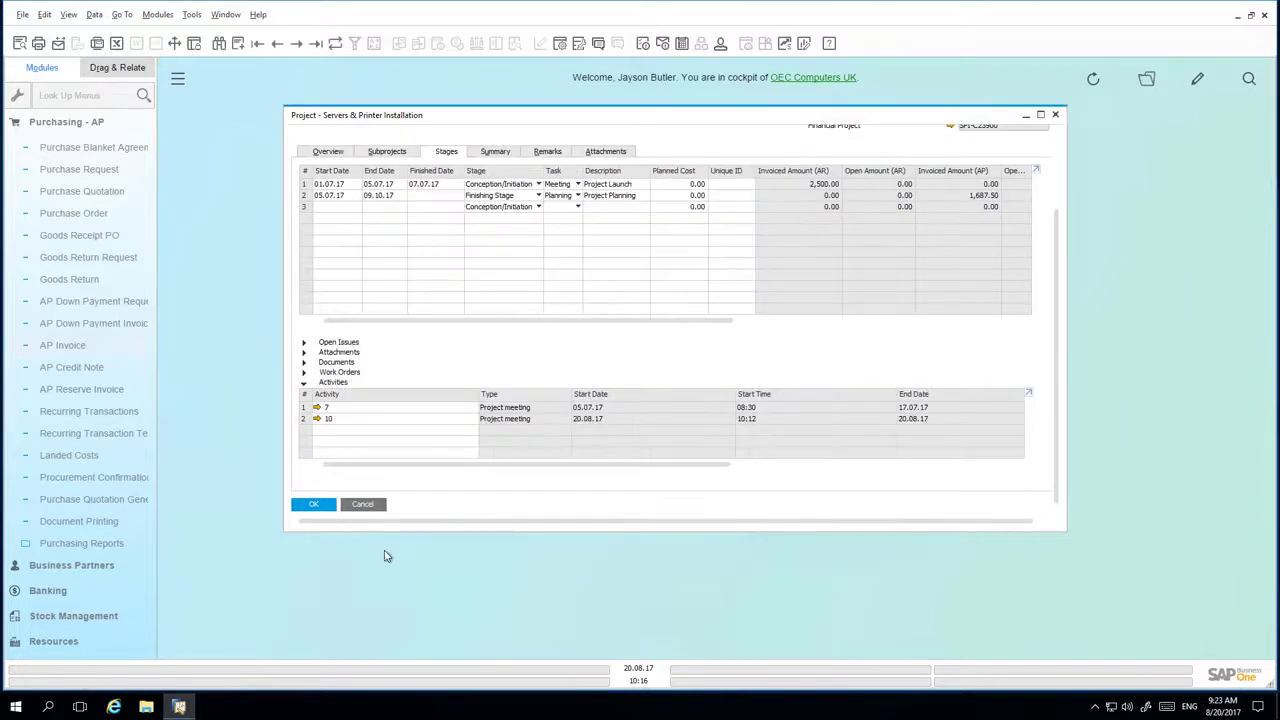
{"action": "left_click", "coordinate": [336, 44]}
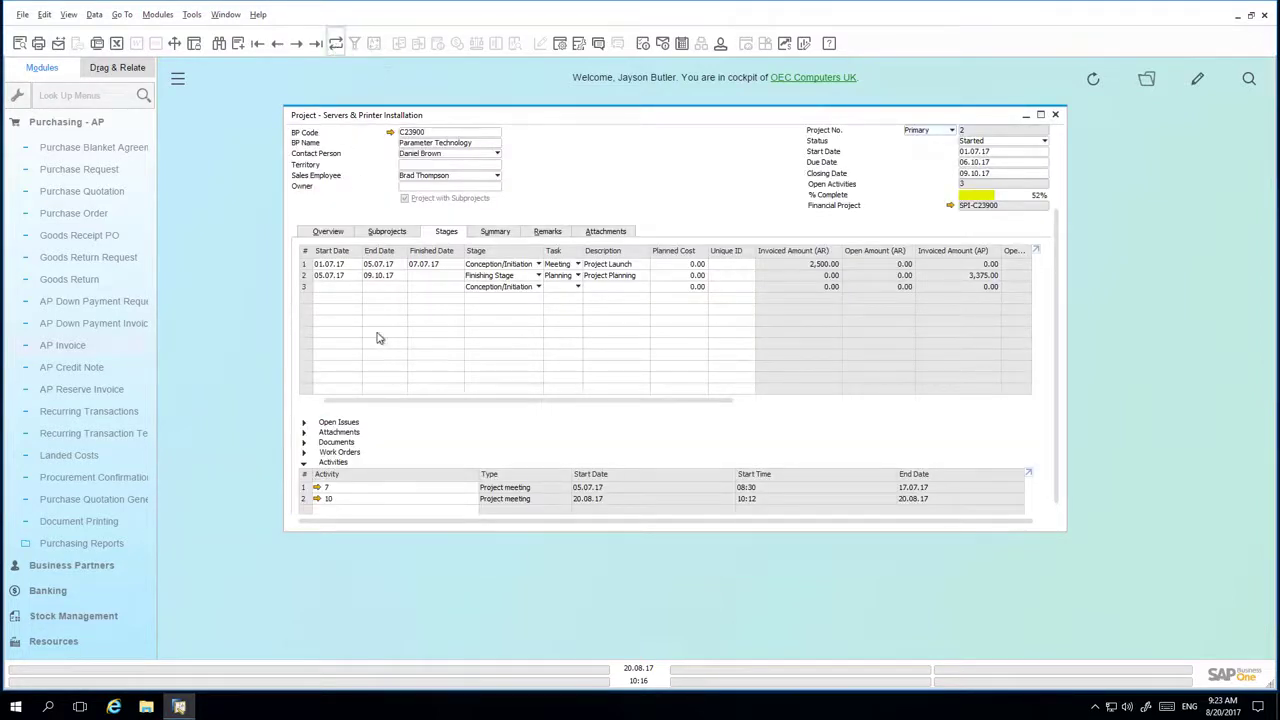
Mark both AP invoices in the Project Planning stage's documents as chargeable and update the project.
{"action": "left_click", "coordinate": [305, 443]}
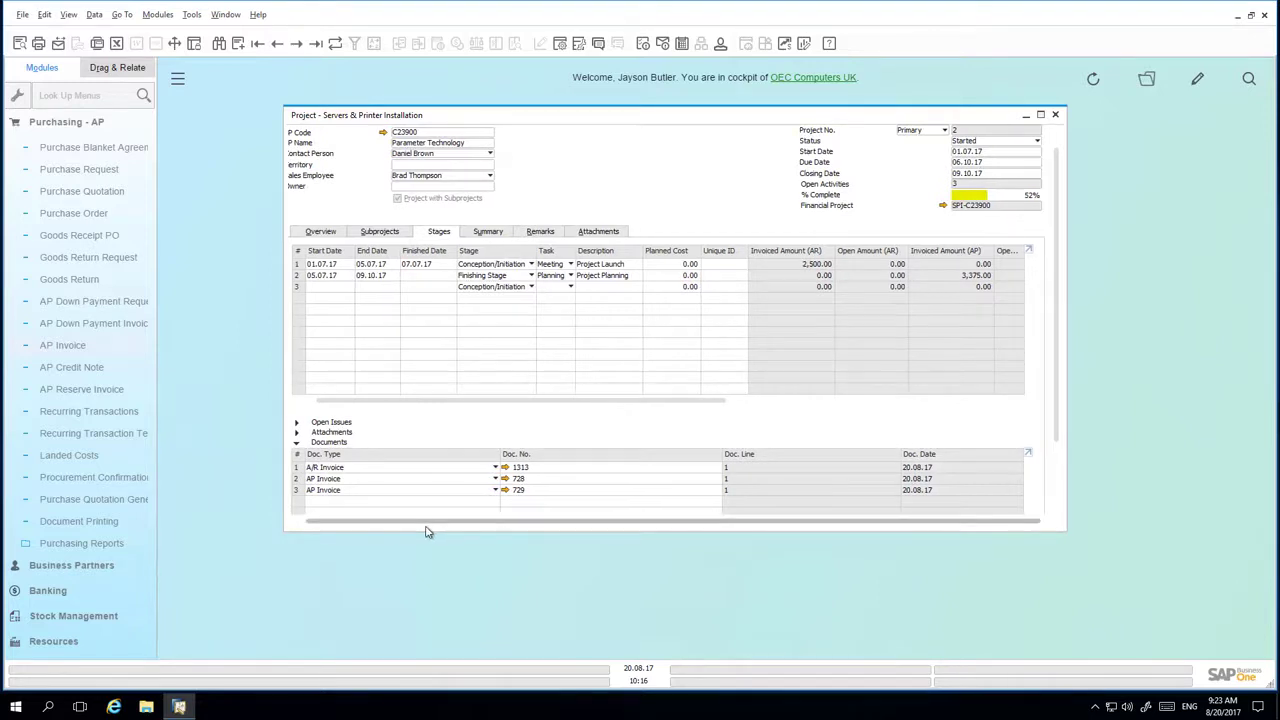
{"action": "scroll", "coordinate": [1055, 302], "scroll_direction": "down", "scroll_amount": 2}
{"action": "left_click_drag", "start_coordinate": [751, 449], "coordinate": [1042, 450]}
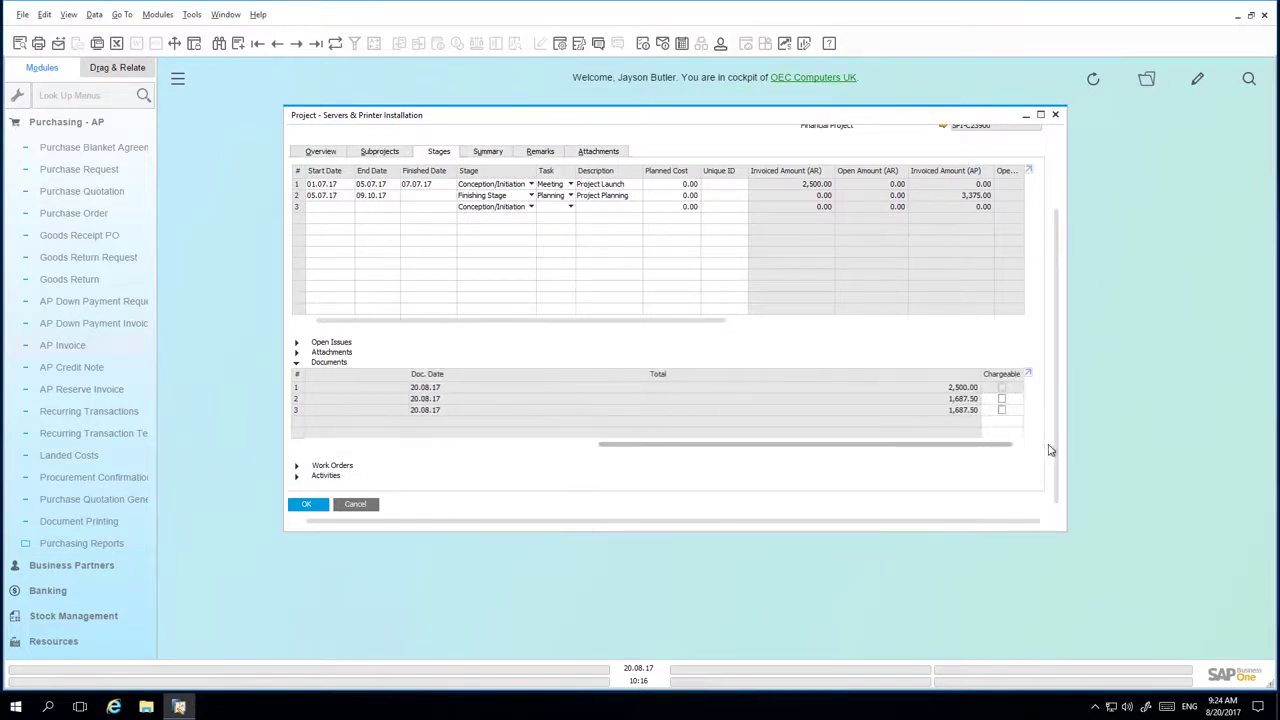
{"action": "left_click", "coordinate": [1001, 398]}
{"action": "left_click", "coordinate": [1001, 410]}
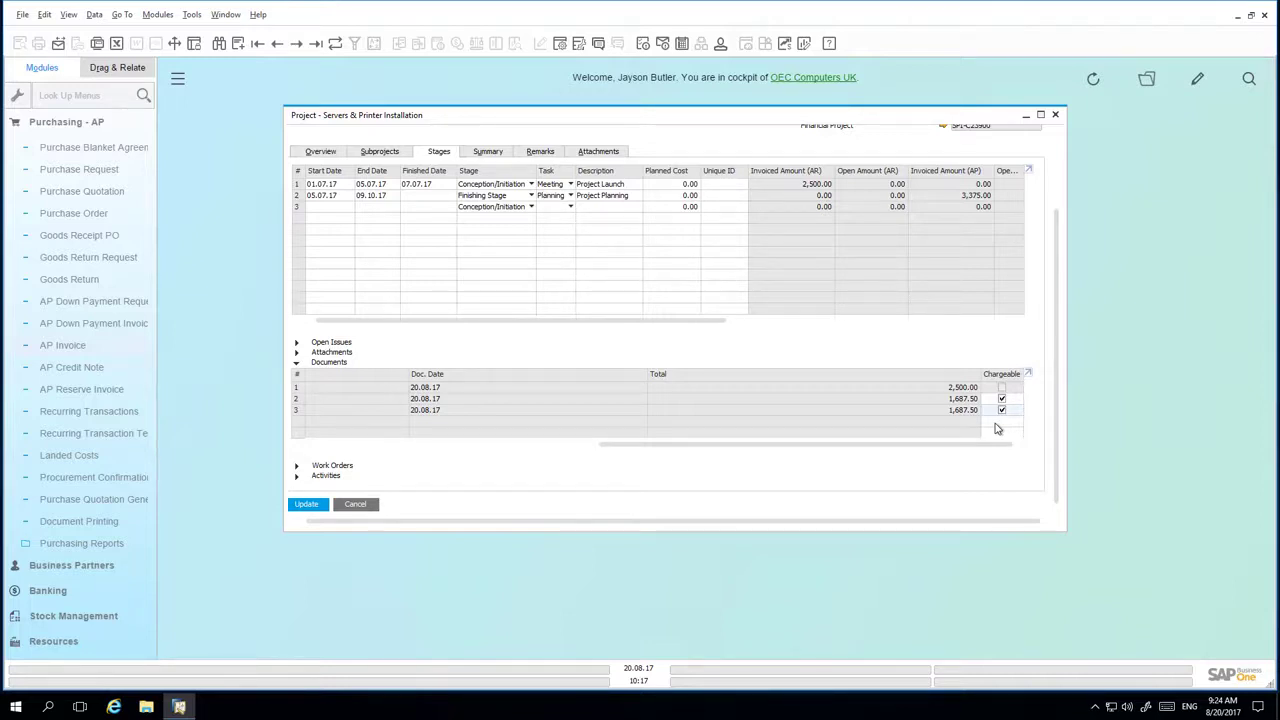
{"action": "left_click", "coordinate": [310, 506]}
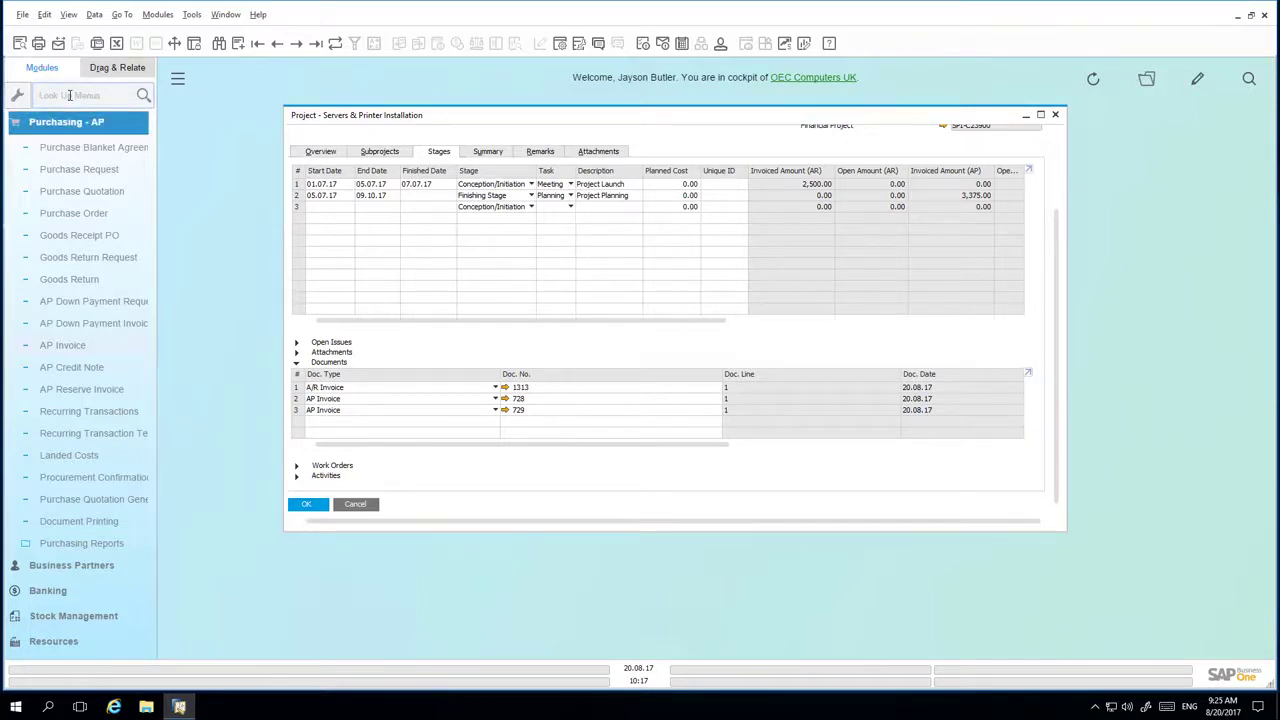
Start the Billing Document Generation Wizard and keep A/R Invoice as the target document.
{"action": "type", "text": "bill"}
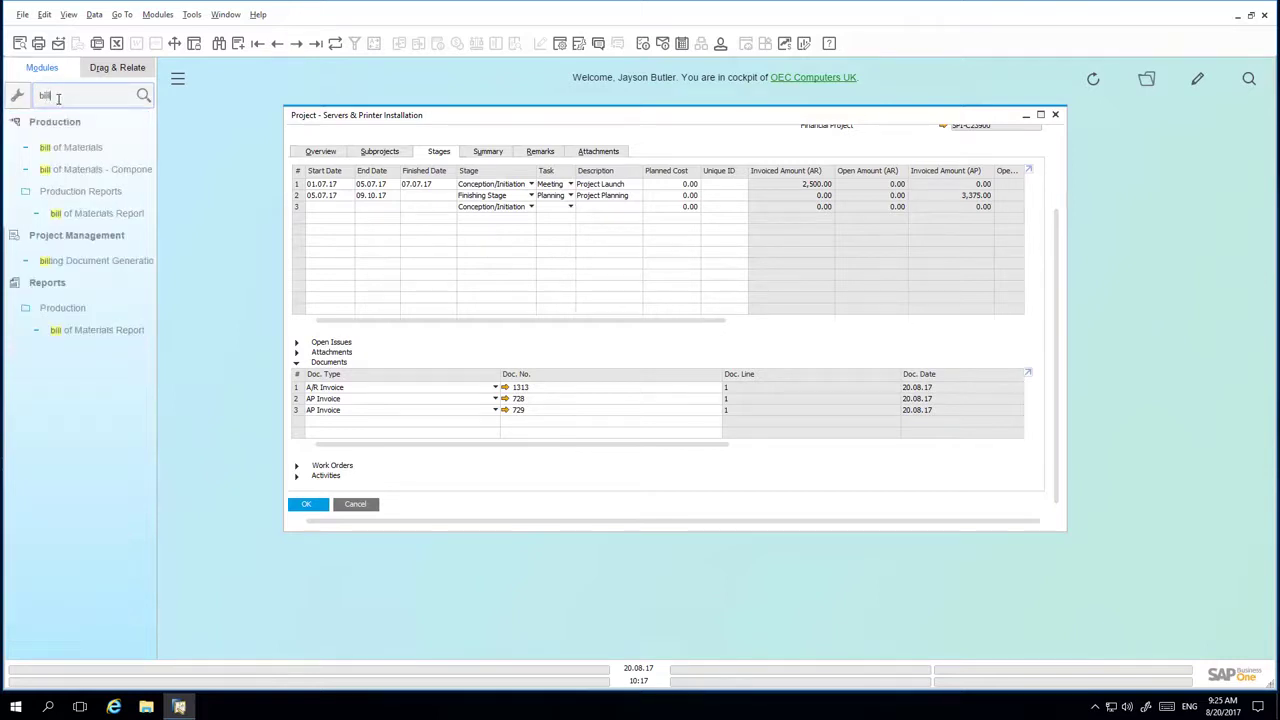
{"action": "left_click", "coordinate": [92, 260]}
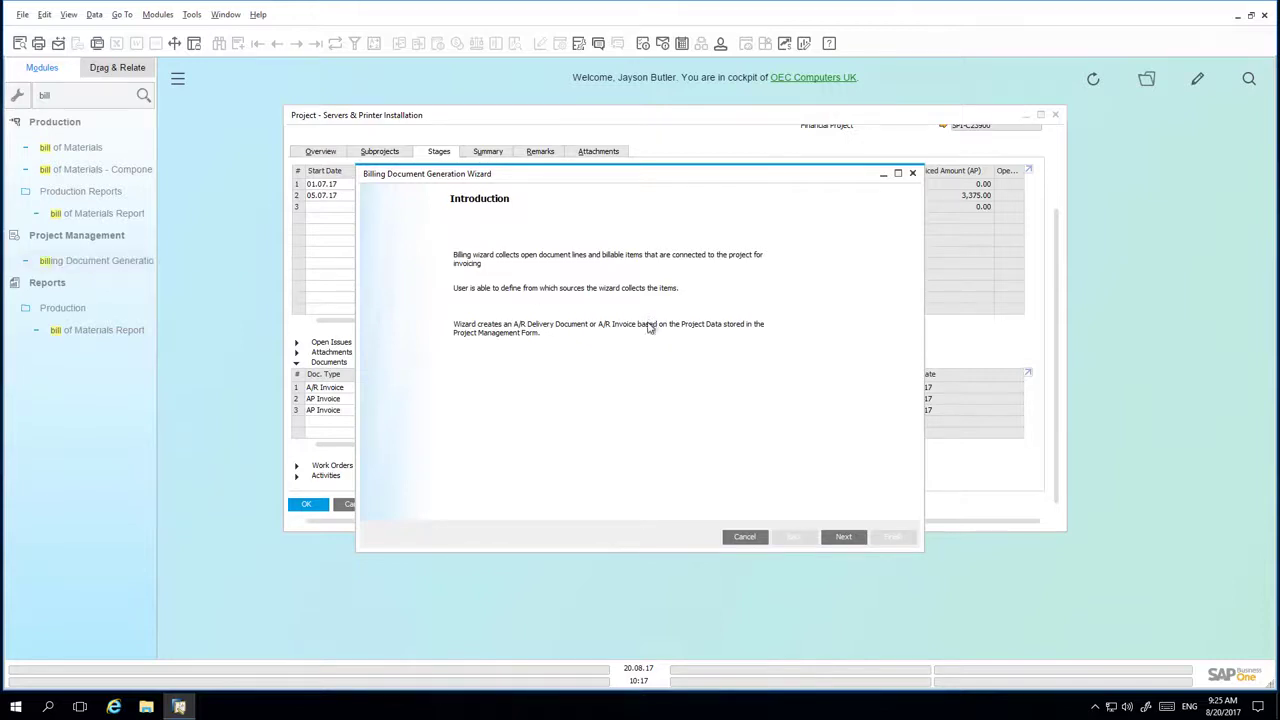
{"action": "left_click", "coordinate": [844, 537]}
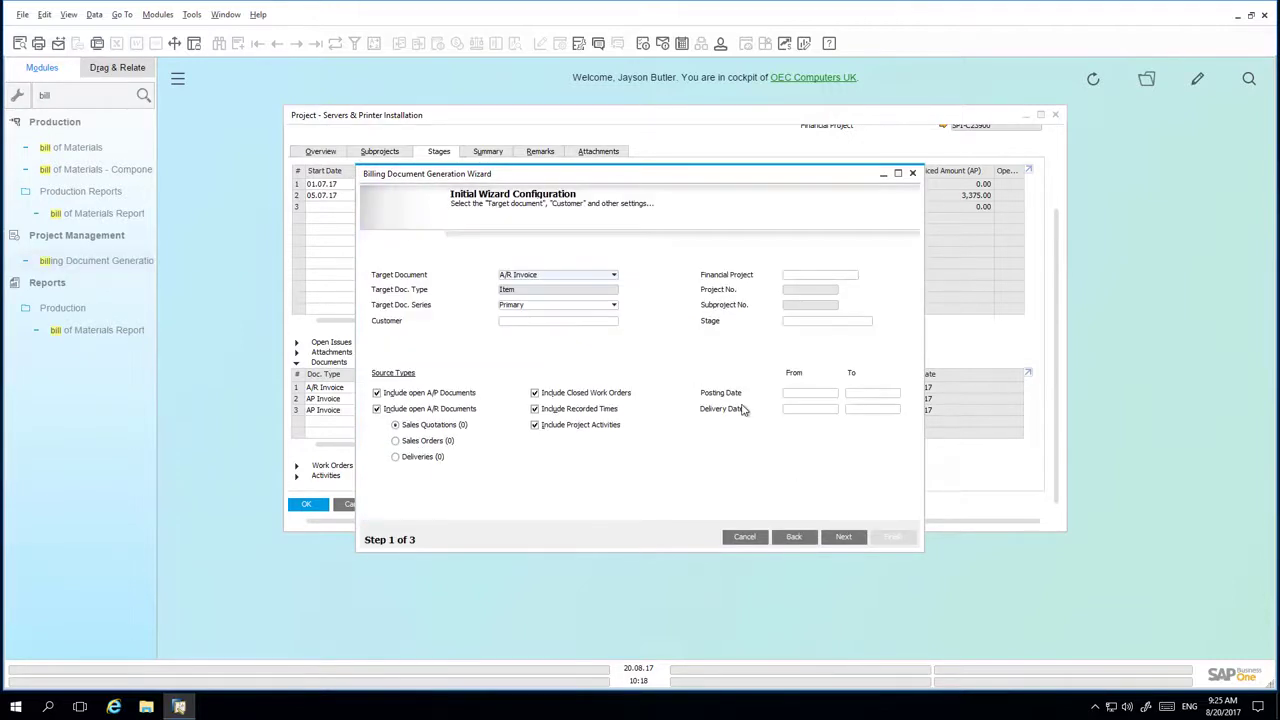
{"action": "left_click", "coordinate": [582, 281]}
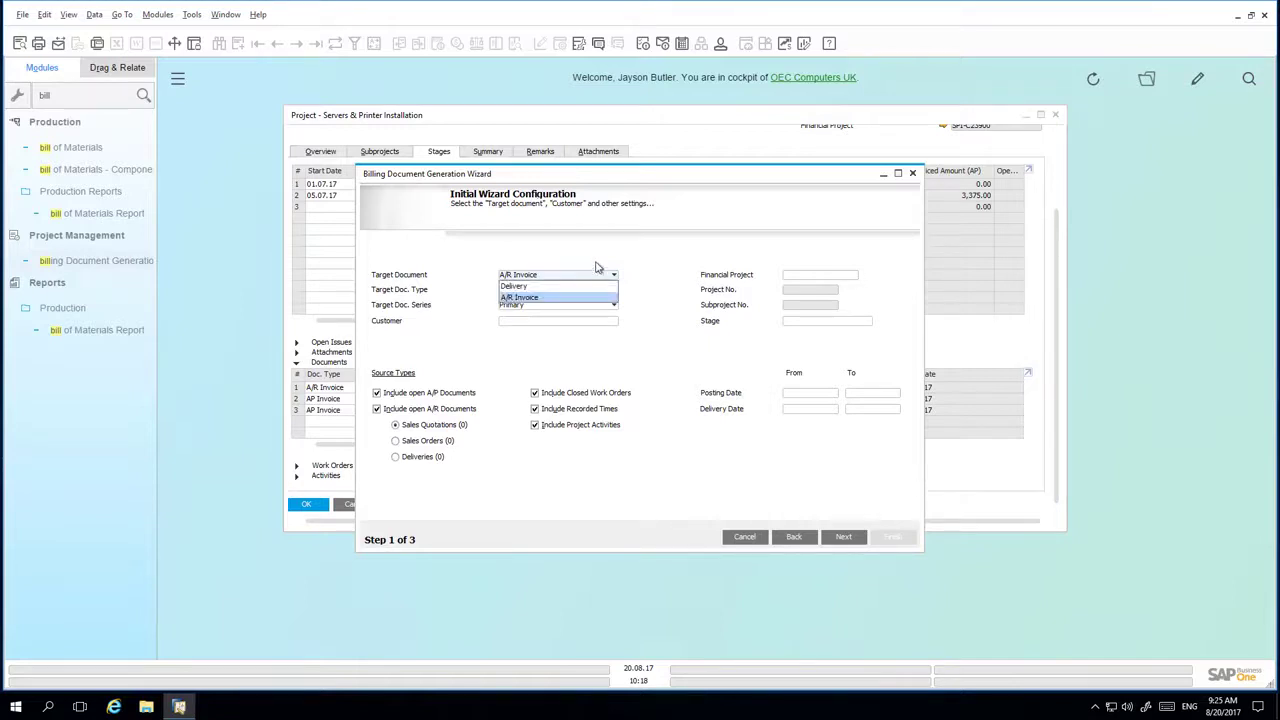
{"action": "left_click", "coordinate": [597, 270]}
Set the wizard's financial project to SPI-C23900 and choose Parameter Technology as the customer.
{"action": "left_click", "coordinate": [808, 280]}
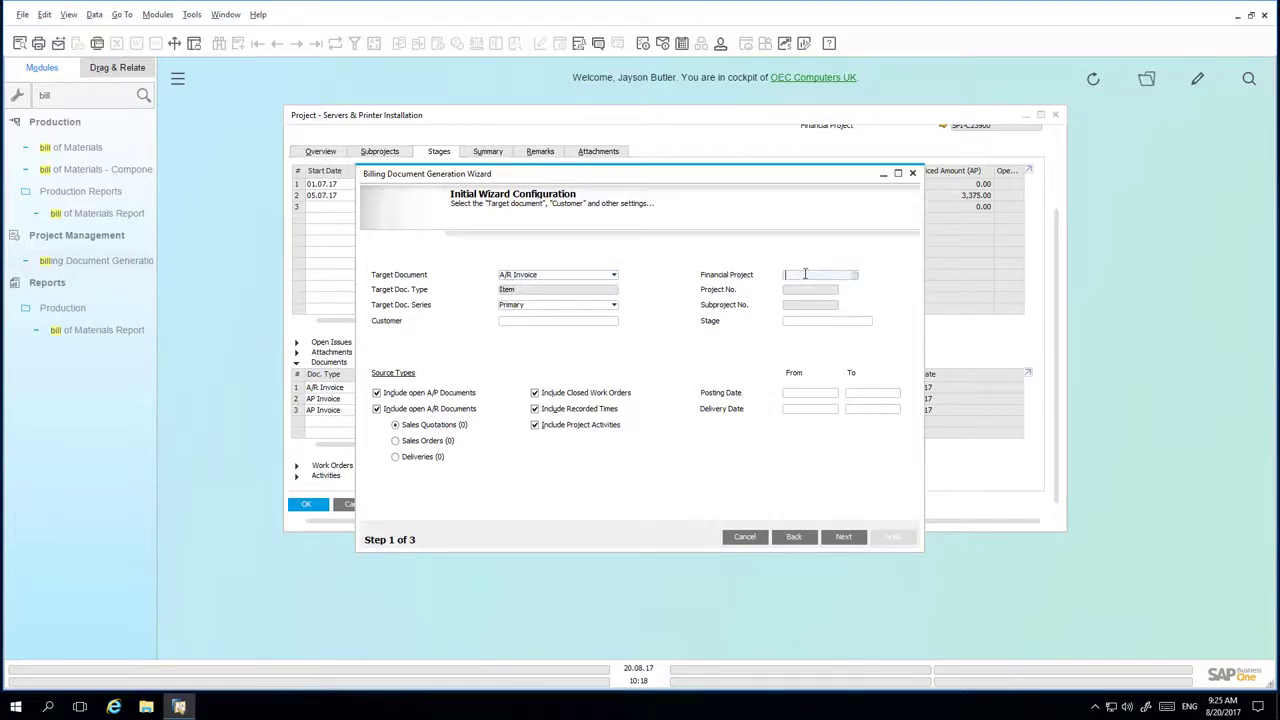
{"action": "left_click", "coordinate": [857, 277]}
{"action": "double_click", "coordinate": [682, 271]}
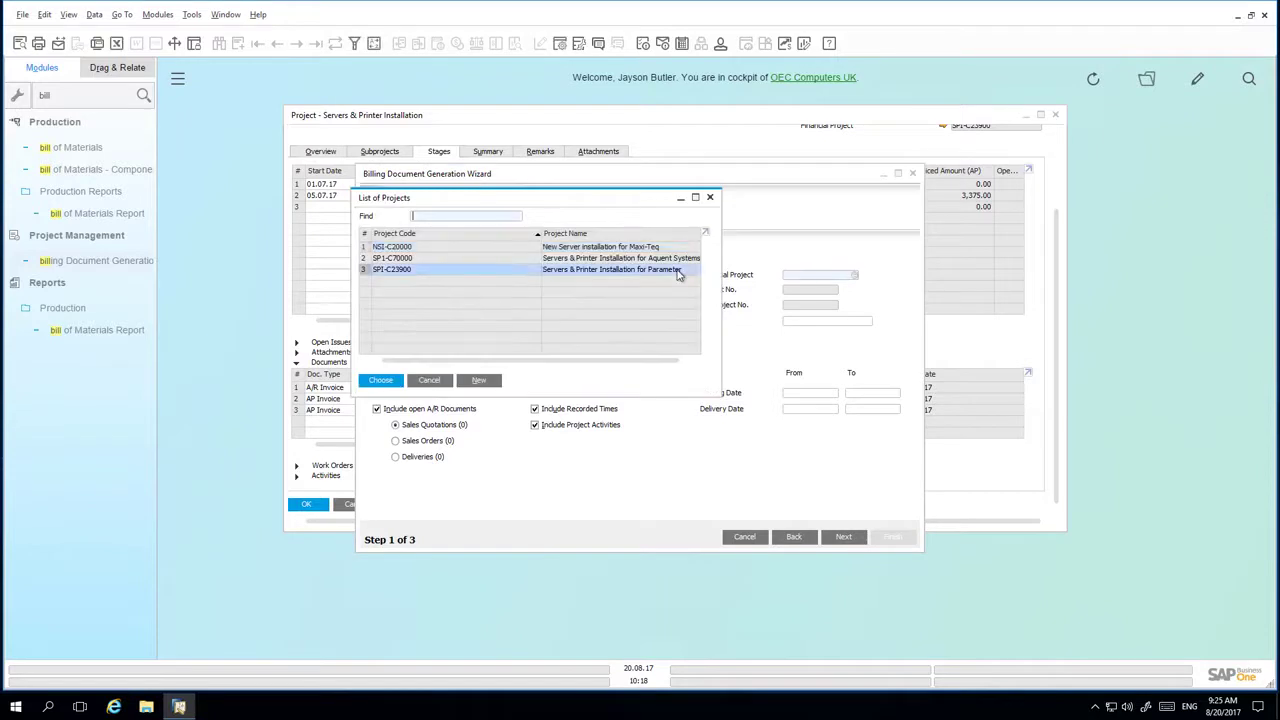
{"action": "left_click", "coordinate": [596, 321]}
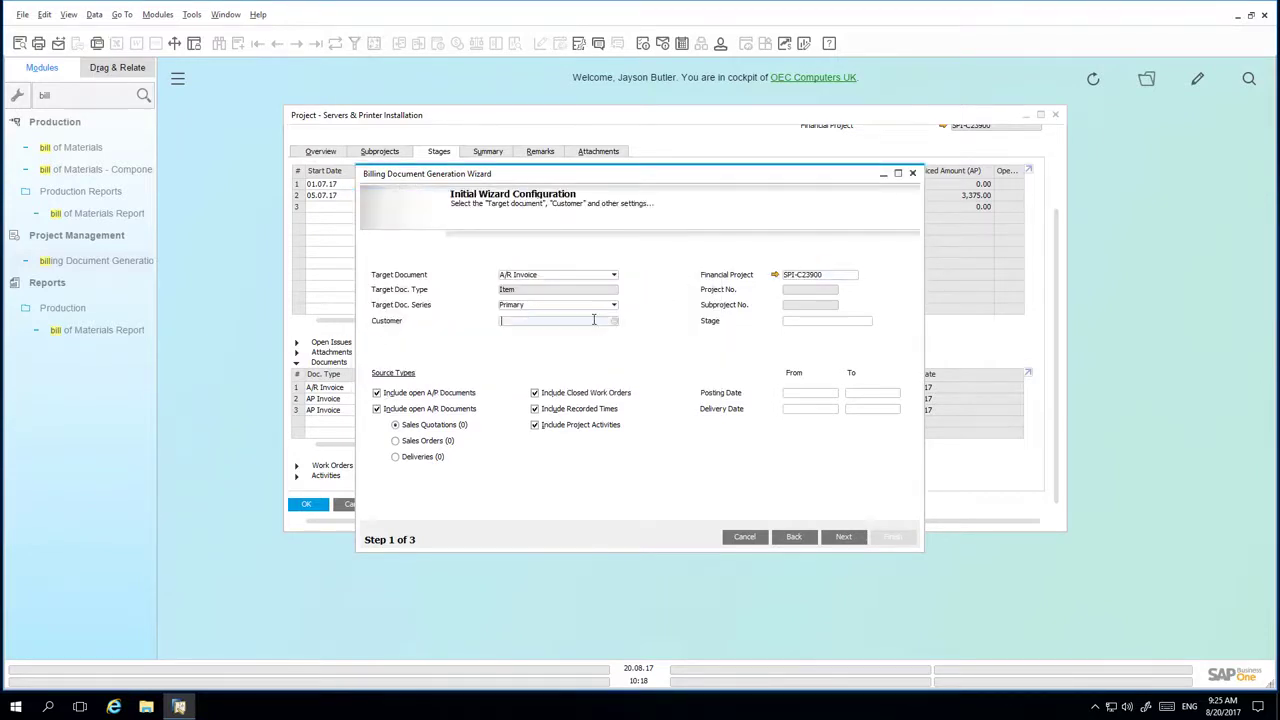
{"action": "left_click", "coordinate": [615, 321]}
{"action": "double_click", "coordinate": [428, 313]}
Restrict the billing to stage (2-2), keep Sales Quotations as the A/R source, and continue to the base document lines.
{"action": "left_click", "coordinate": [812, 321]}
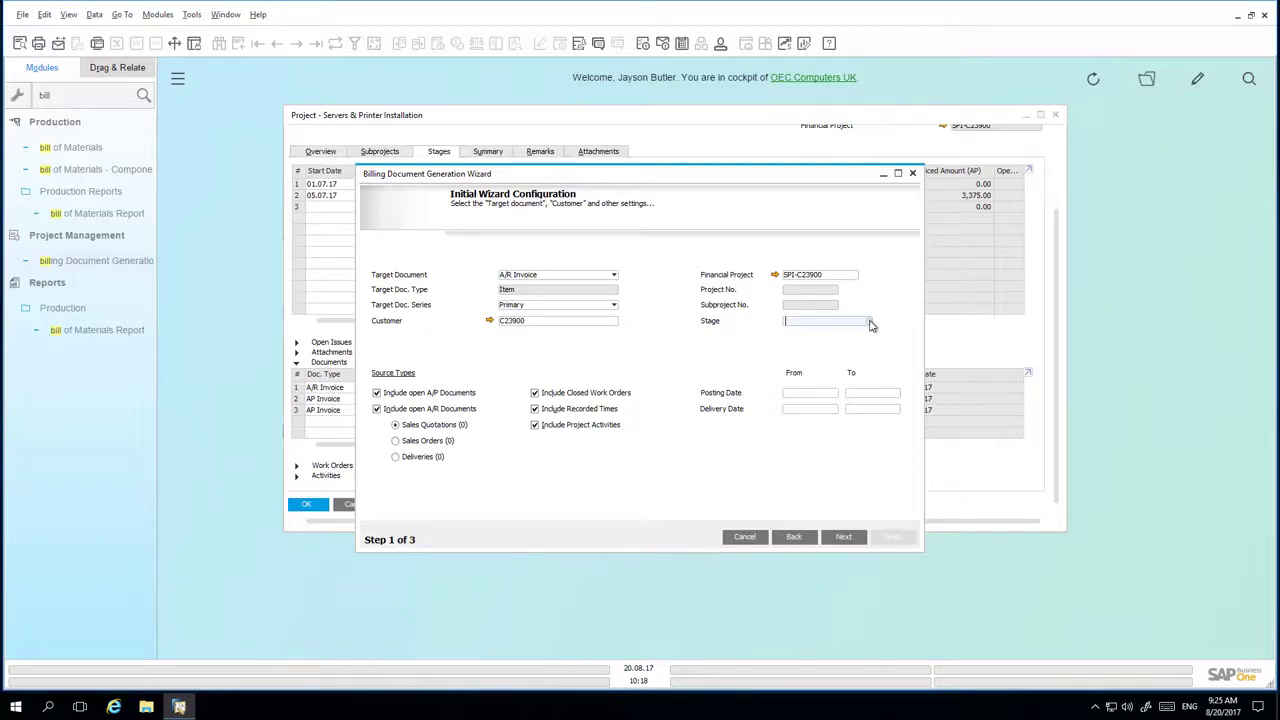
{"action": "left_click", "coordinate": [869, 321]}
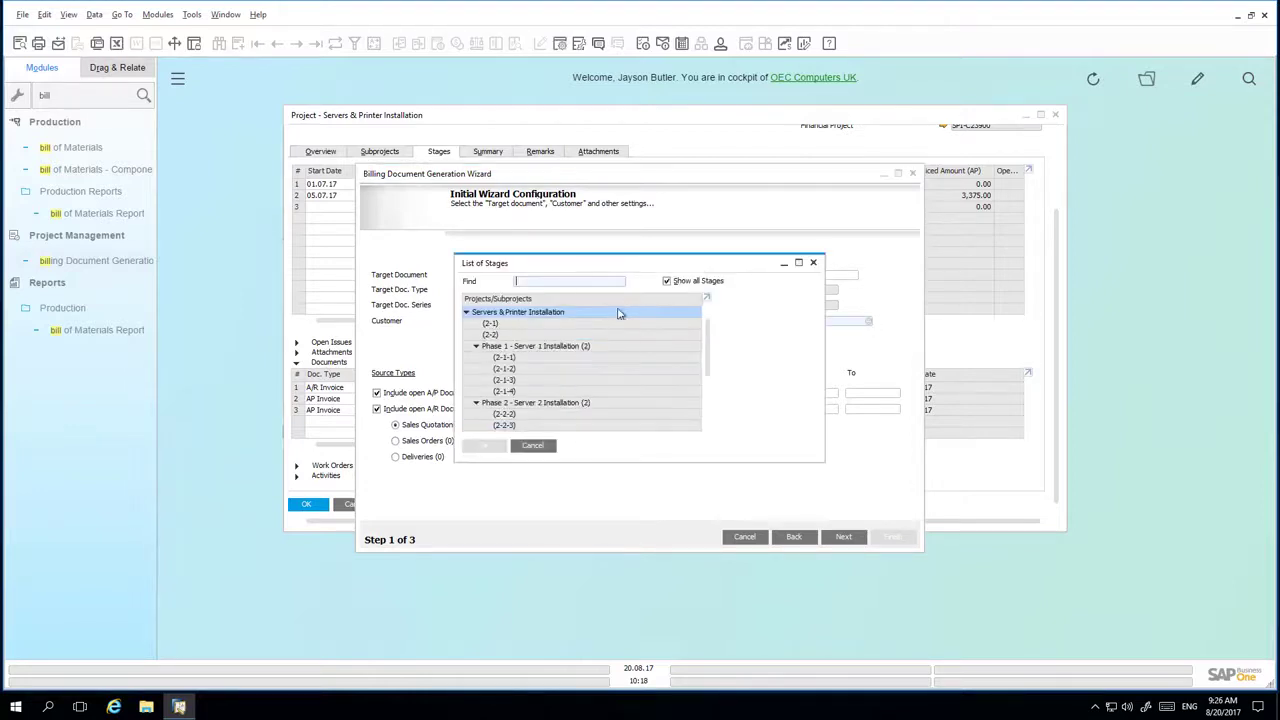
{"action": "left_click", "coordinate": [562, 339]}
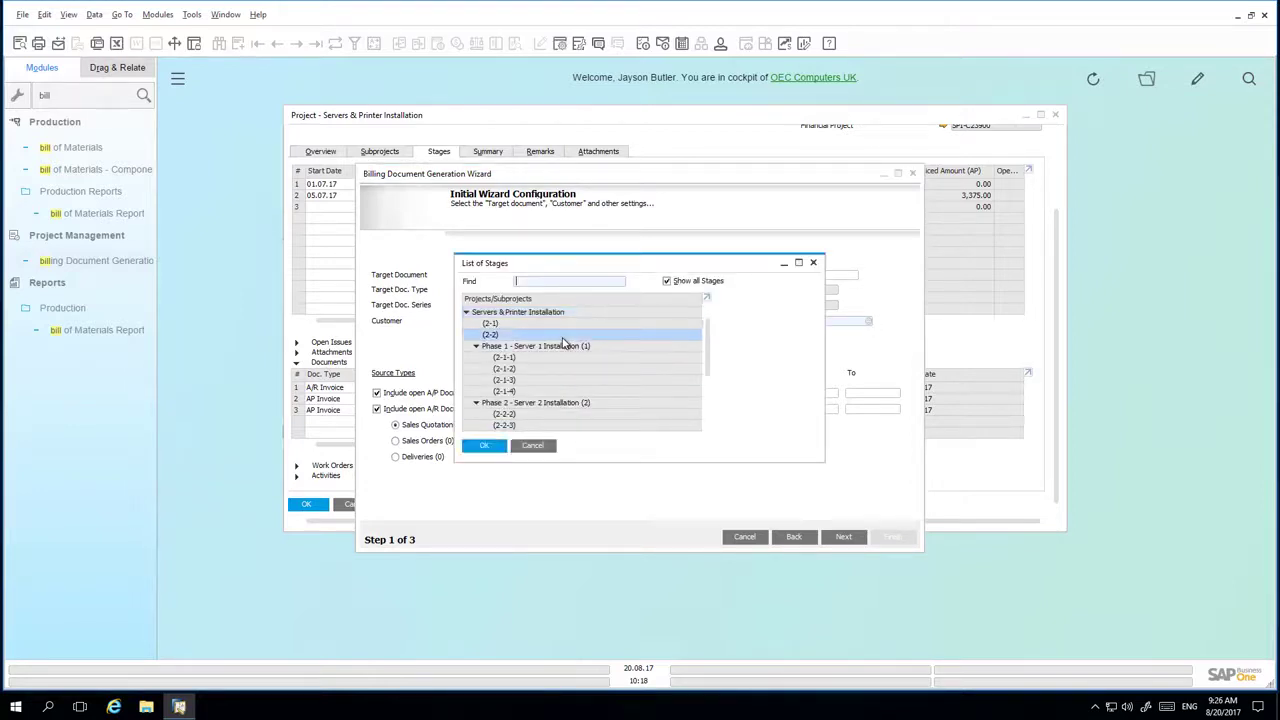
{"action": "left_click", "coordinate": [486, 446]}
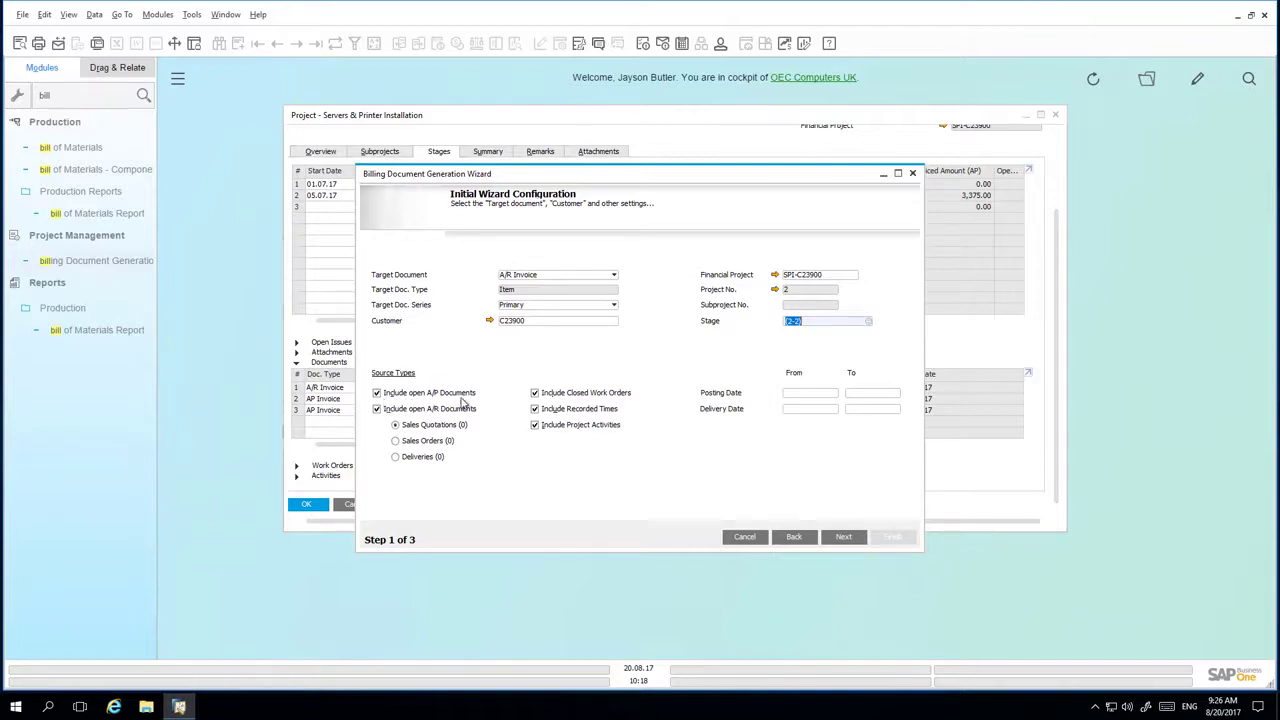
{"action": "left_click", "coordinate": [395, 422]}
{"action": "left_click", "coordinate": [849, 537]}
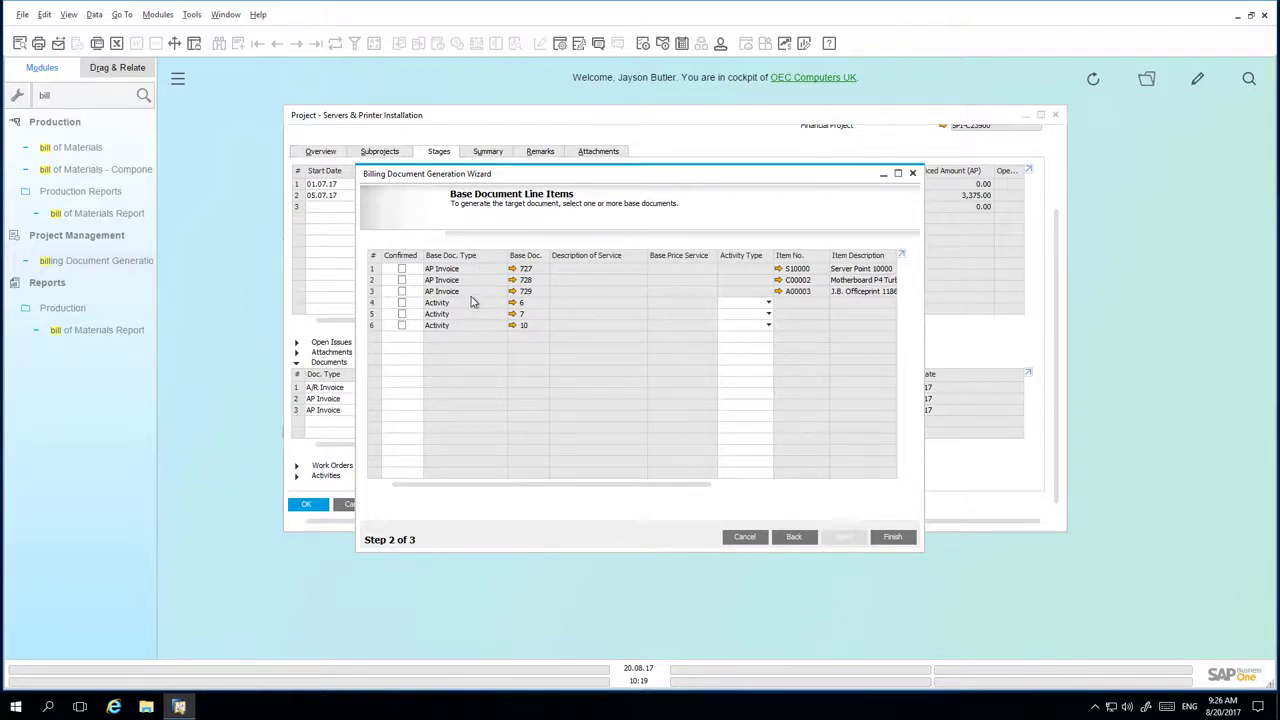
Review the base document lines and confirm the three AP invoice lines for billing.
{"action": "left_click_drag", "start_coordinate": [583, 488], "coordinate": [609, 490]}
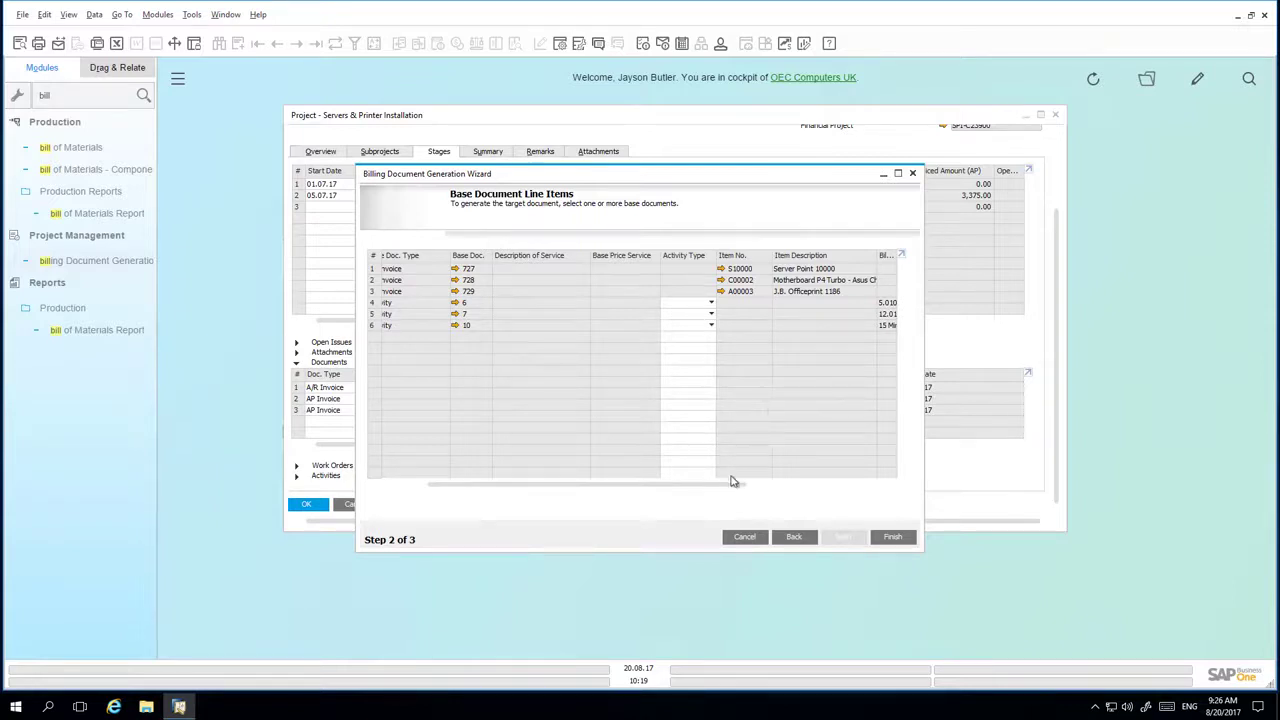
{"action": "left_click_drag", "start_coordinate": [743, 486], "coordinate": [914, 486]}
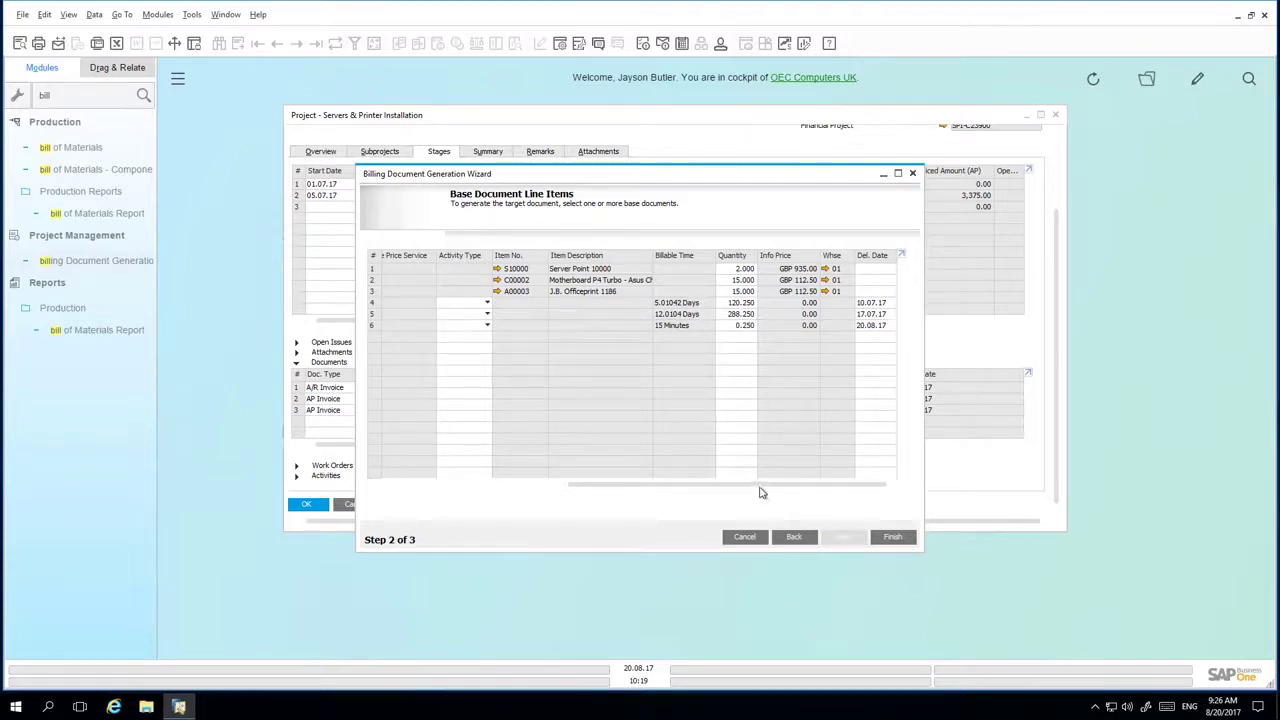
{"action": "left_click_drag", "start_coordinate": [757, 491], "coordinate": [510, 491]}
{"action": "left_click", "coordinate": [399, 269]}
{"action": "left_click", "coordinate": [400, 281]}
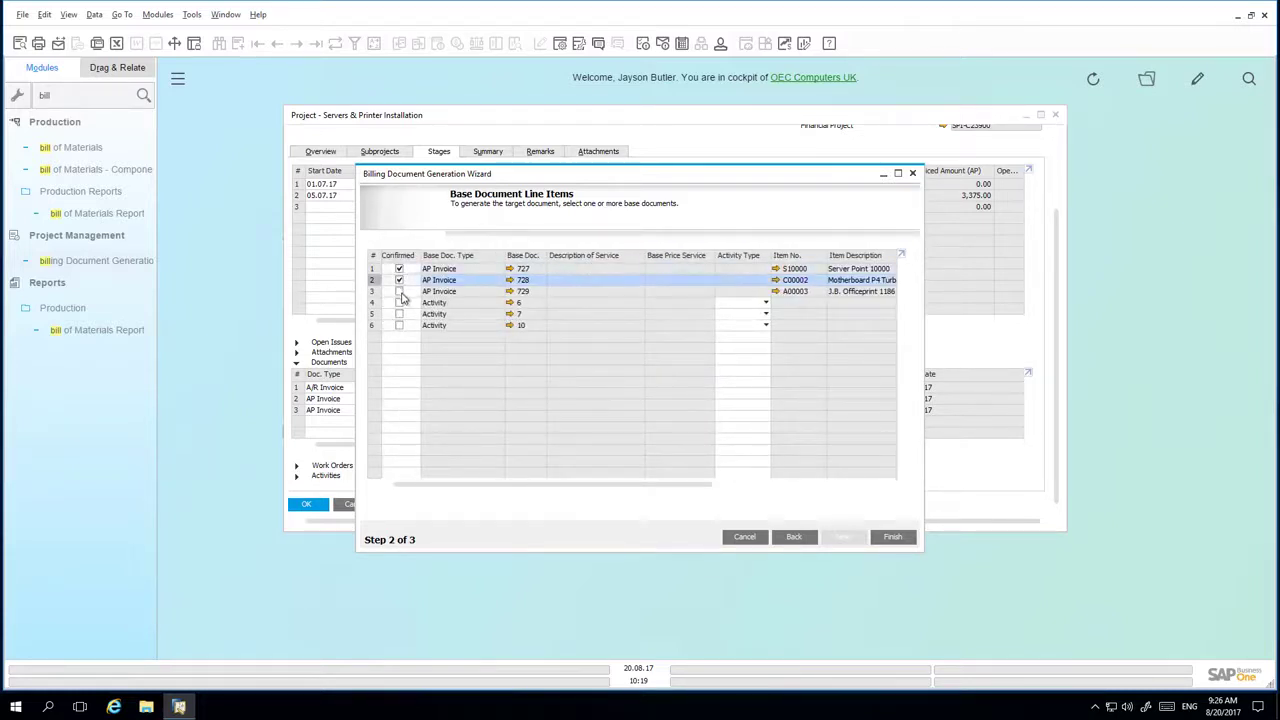
{"action": "left_click", "coordinate": [401, 291]}
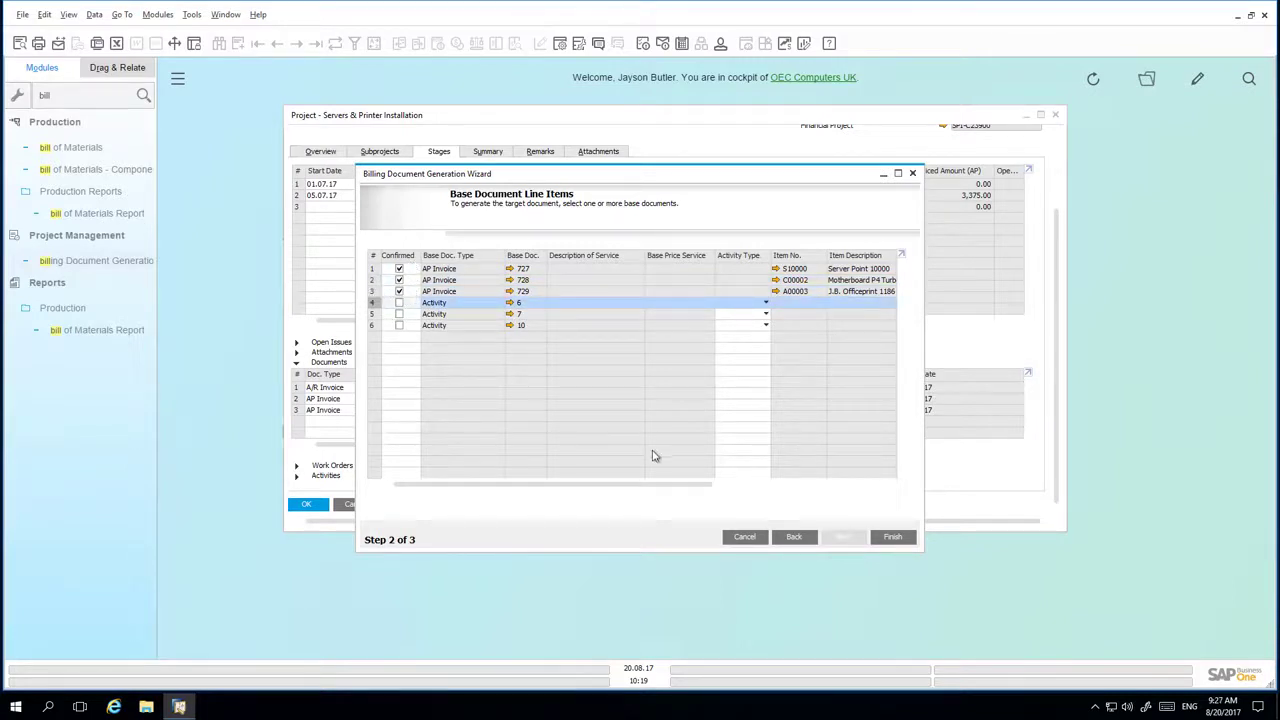
Generate the A/R invoice proposal from the confirmed lines, accepting the credit limit prompt.
{"action": "left_click", "coordinate": [901, 539]}
{"action": "left_click", "coordinate": [496, 367]}
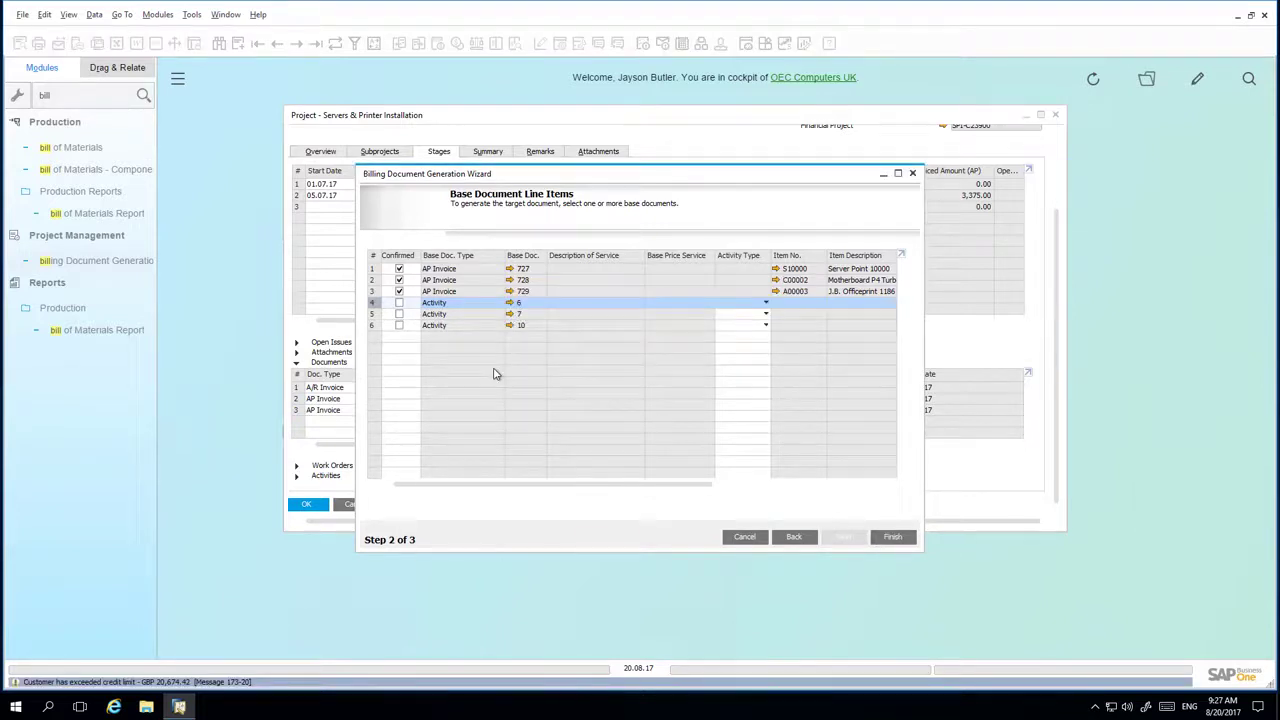
{"action": "left_click_drag", "start_coordinate": [864, 174], "coordinate": [753, 158]}
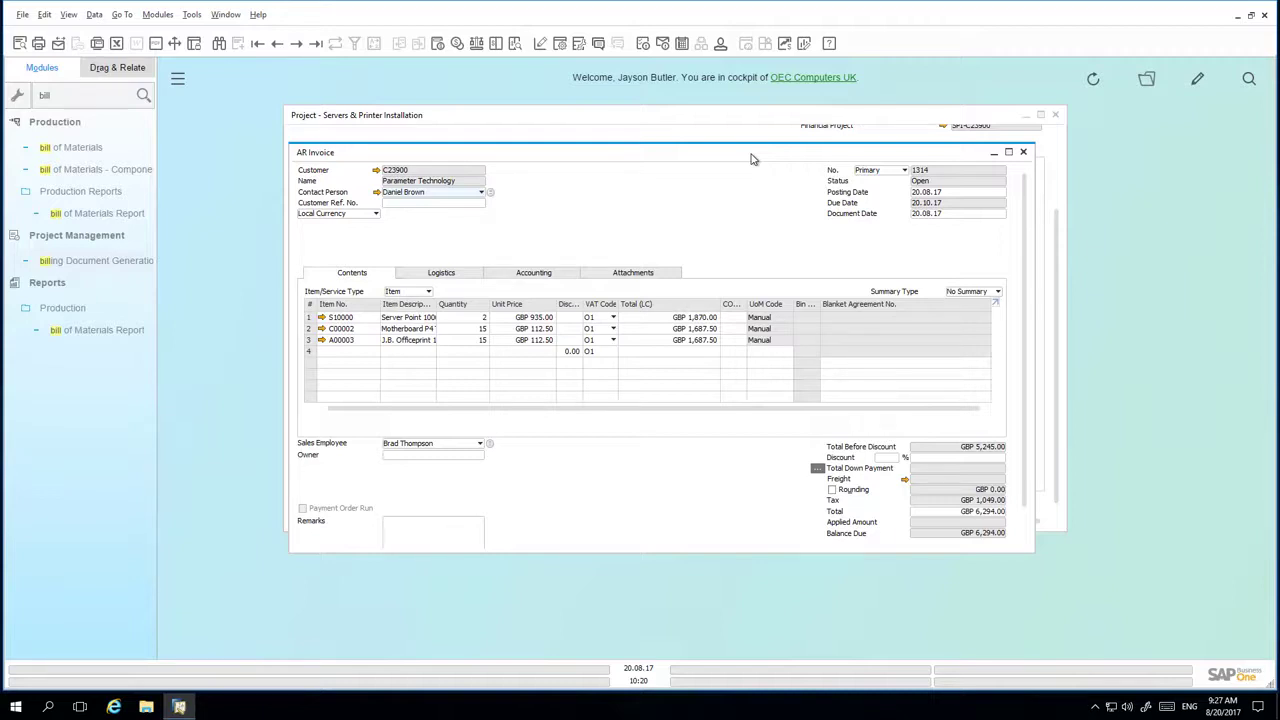
Automatically select serial numbers for the two Server Point 10000 units on the A/R invoice.
{"action": "key", "text": "Return"}
{"action": "left_click", "coordinate": [498, 370]}
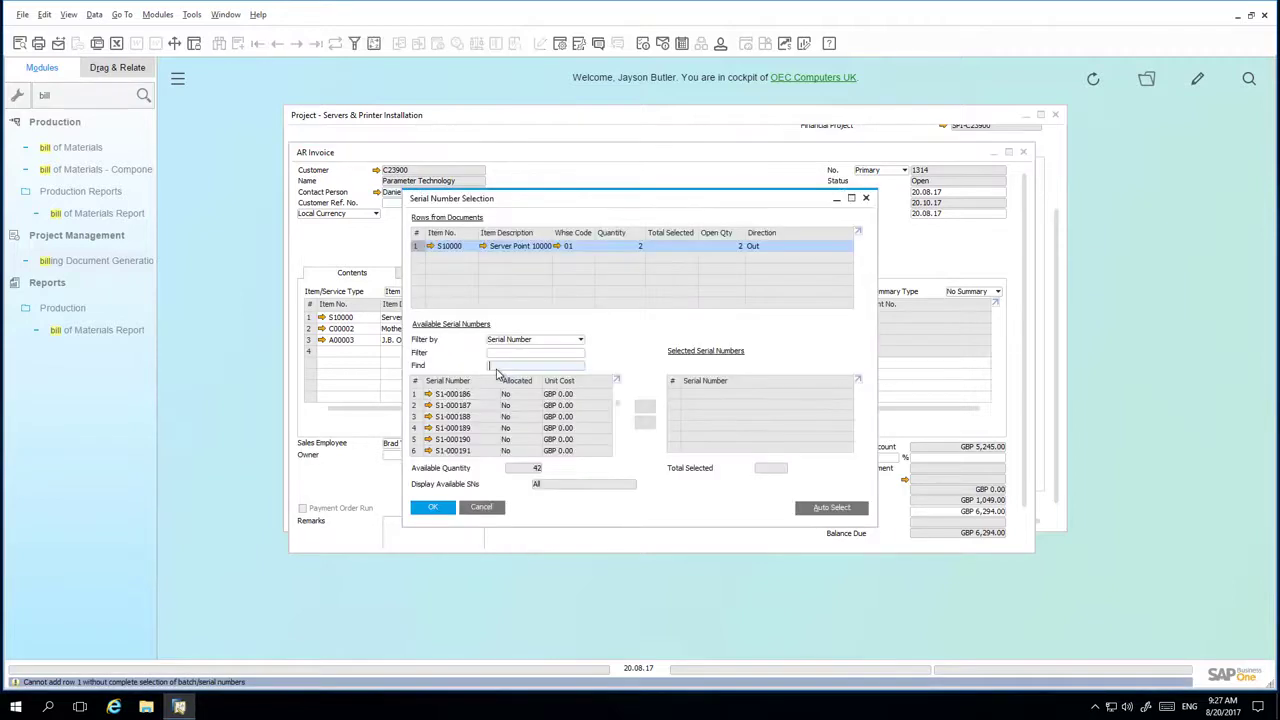
{"action": "left_click", "coordinate": [830, 507]}
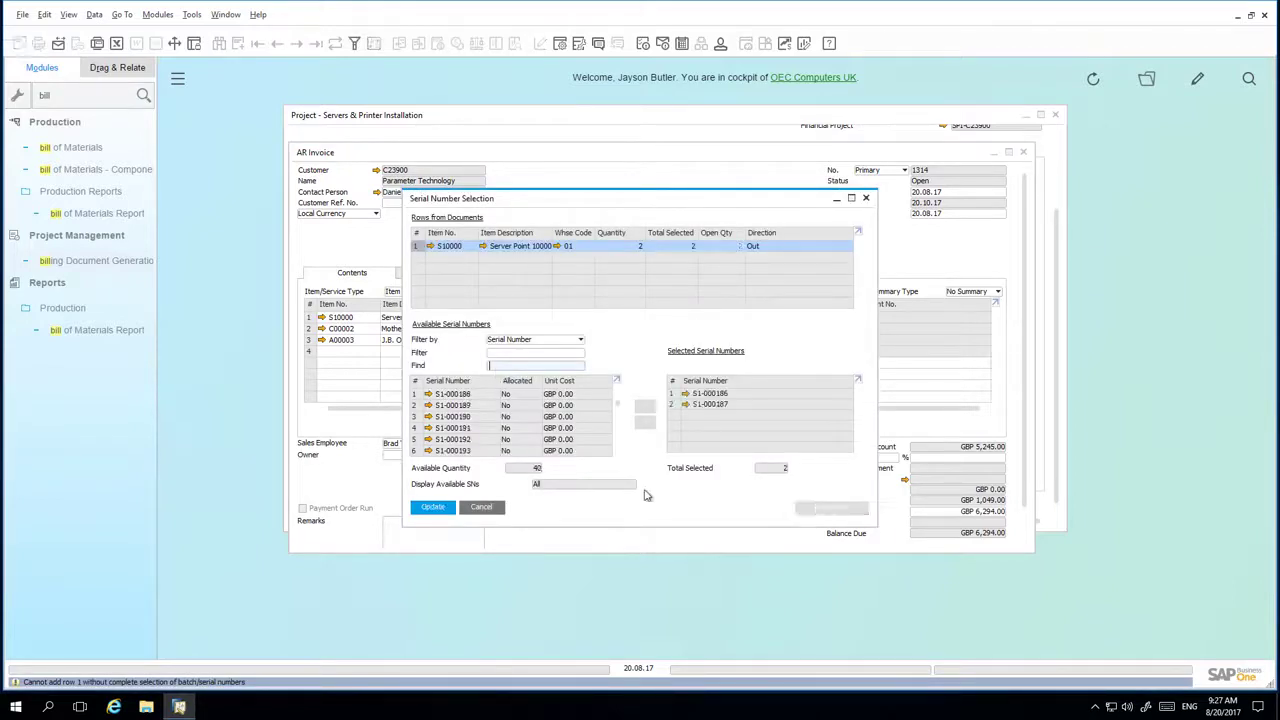
{"action": "left_click", "coordinate": [440, 508]}
Add the A/R invoice and close the billing wizard.
{"action": "scroll", "coordinate": [1018, 510], "scroll_direction": "down", "scroll_amount": 1}
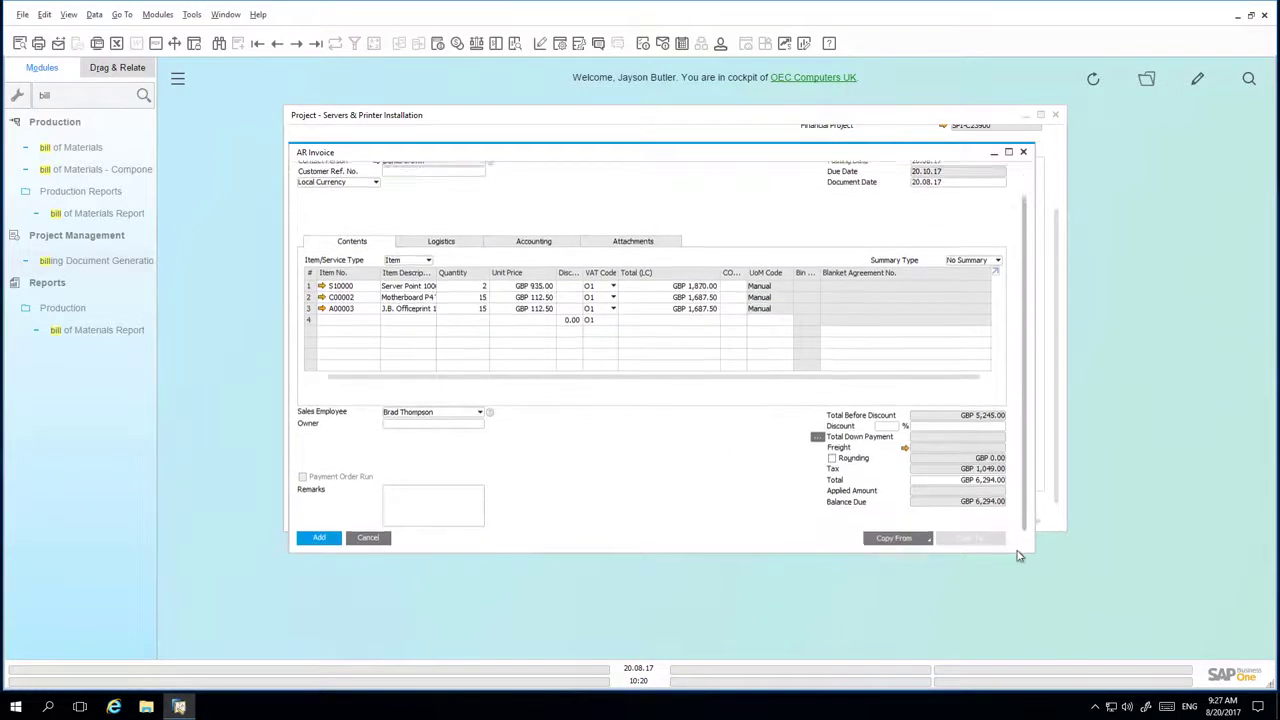
{"action": "left_click", "coordinate": [329, 535]}
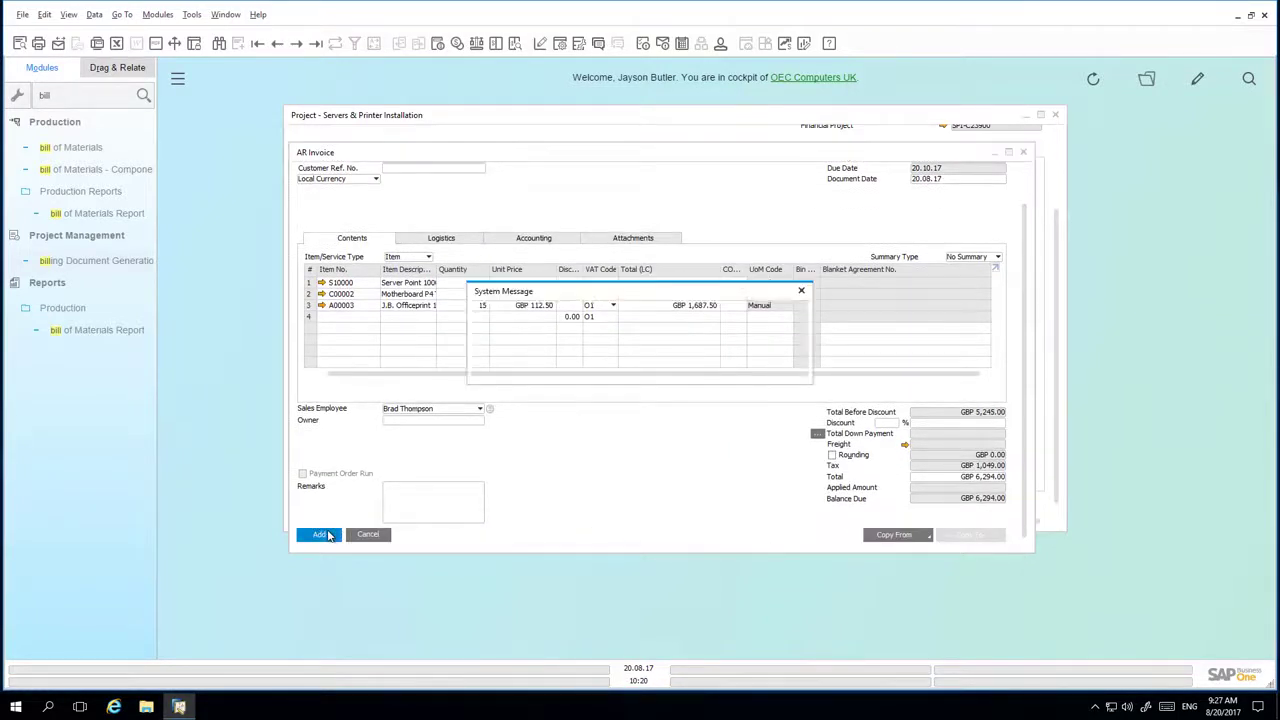
{"action": "left_click", "coordinate": [508, 367]}
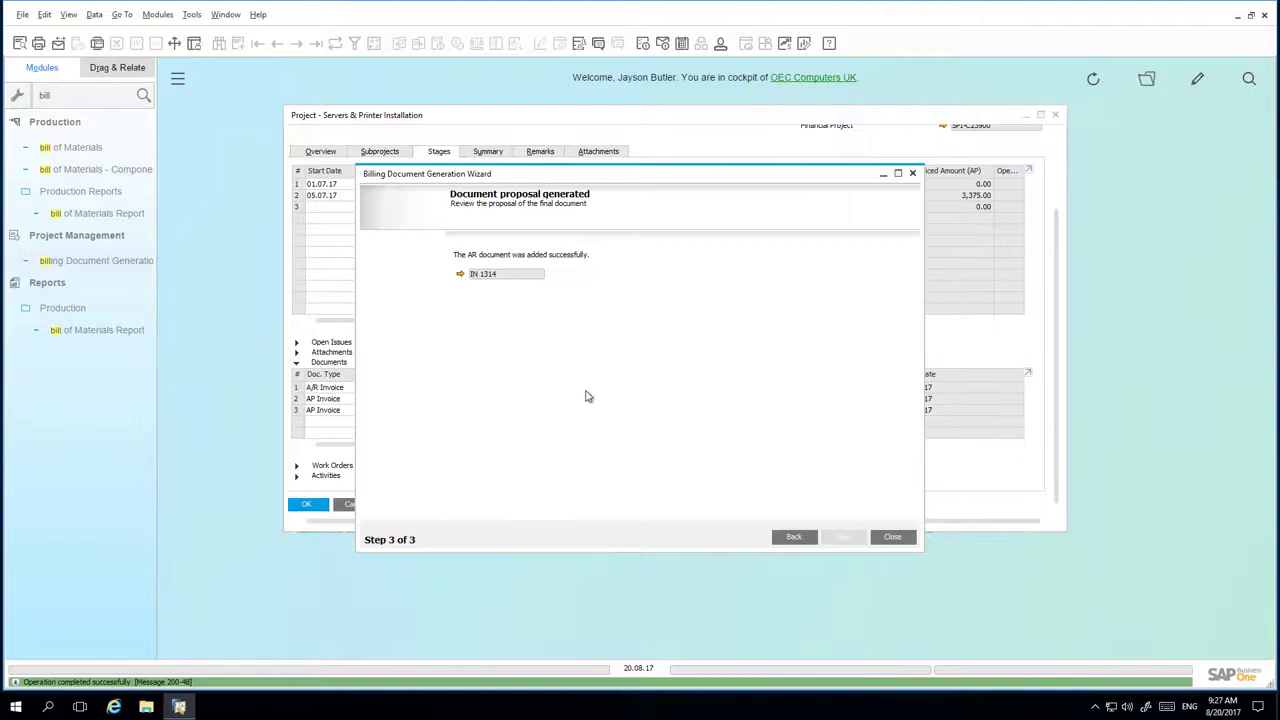
{"action": "left_click", "coordinate": [892, 537]}
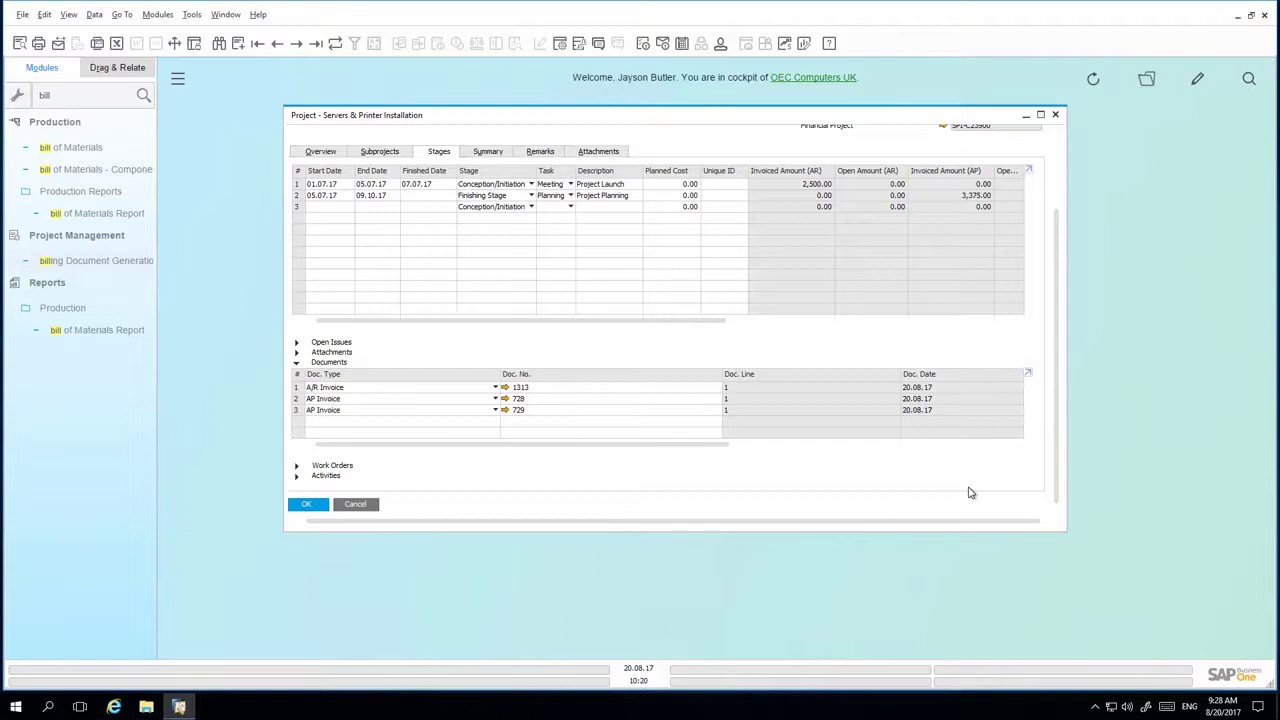
Open the Project Overview report for the Servers & Printer Installation project.
{"action": "left_click_drag", "start_coordinate": [1057, 286], "coordinate": [1057, 130]}
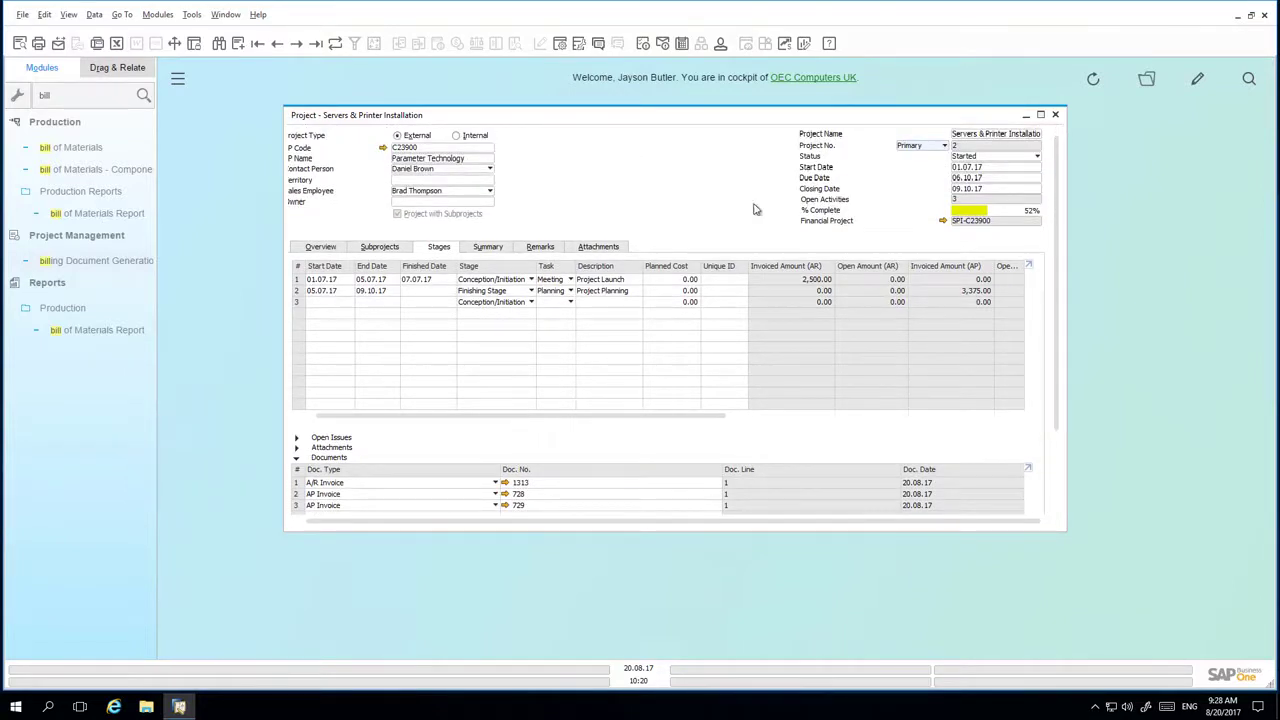
{"action": "right_click", "coordinate": [698, 204]}
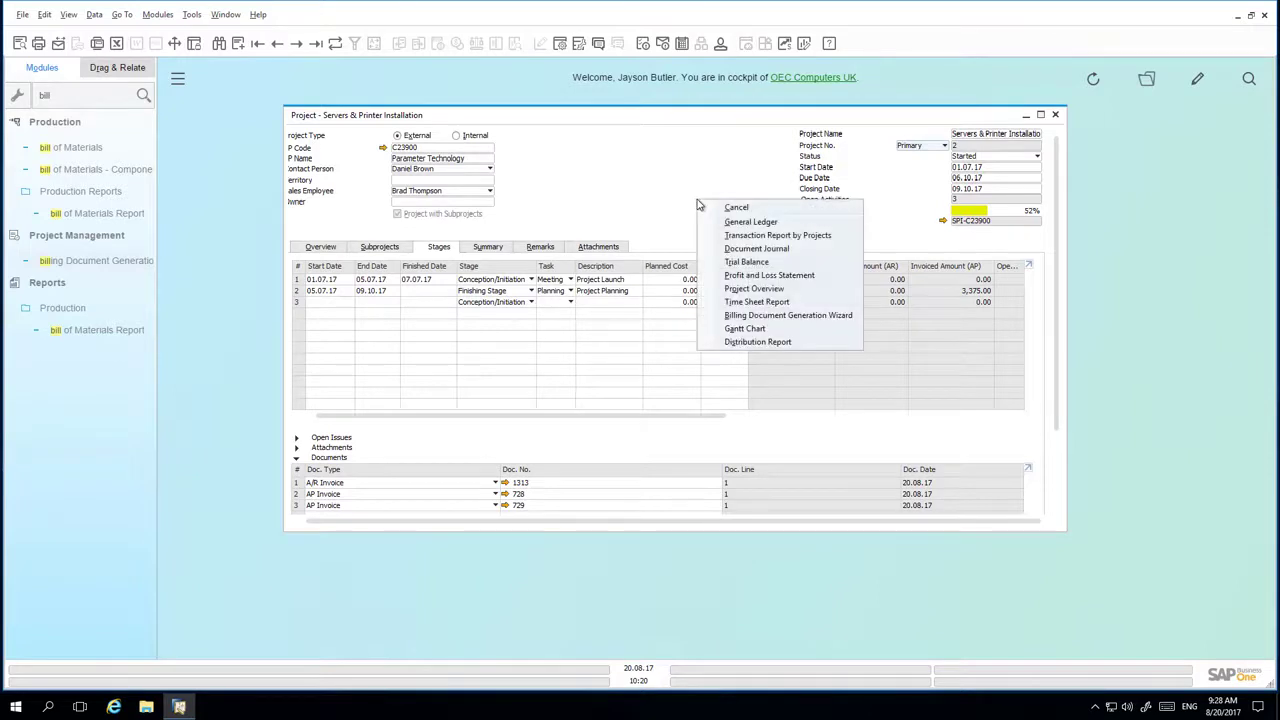
{"action": "left_click", "coordinate": [750, 288]}
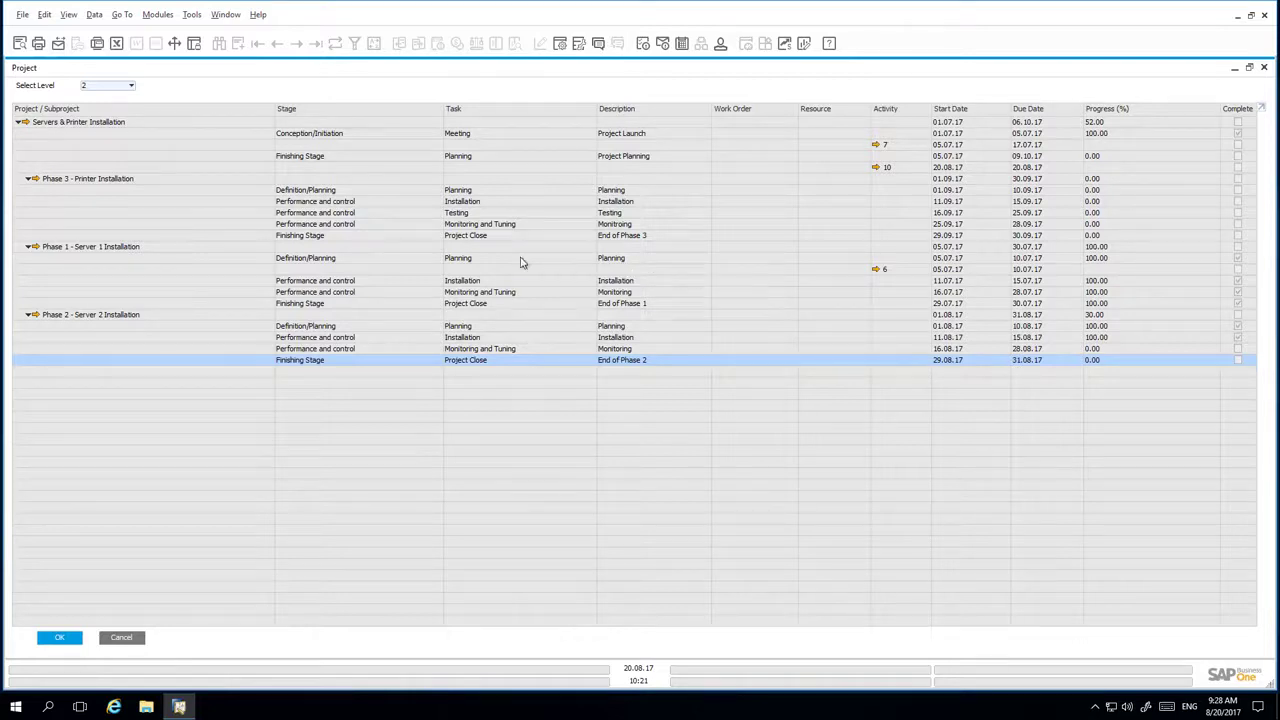
View the project overview at level 1 and again at level 2 to compare stage progress, closing the report when done.
{"action": "left_click", "coordinate": [124, 90]}
{"action": "left_click", "coordinate": [113, 94]}
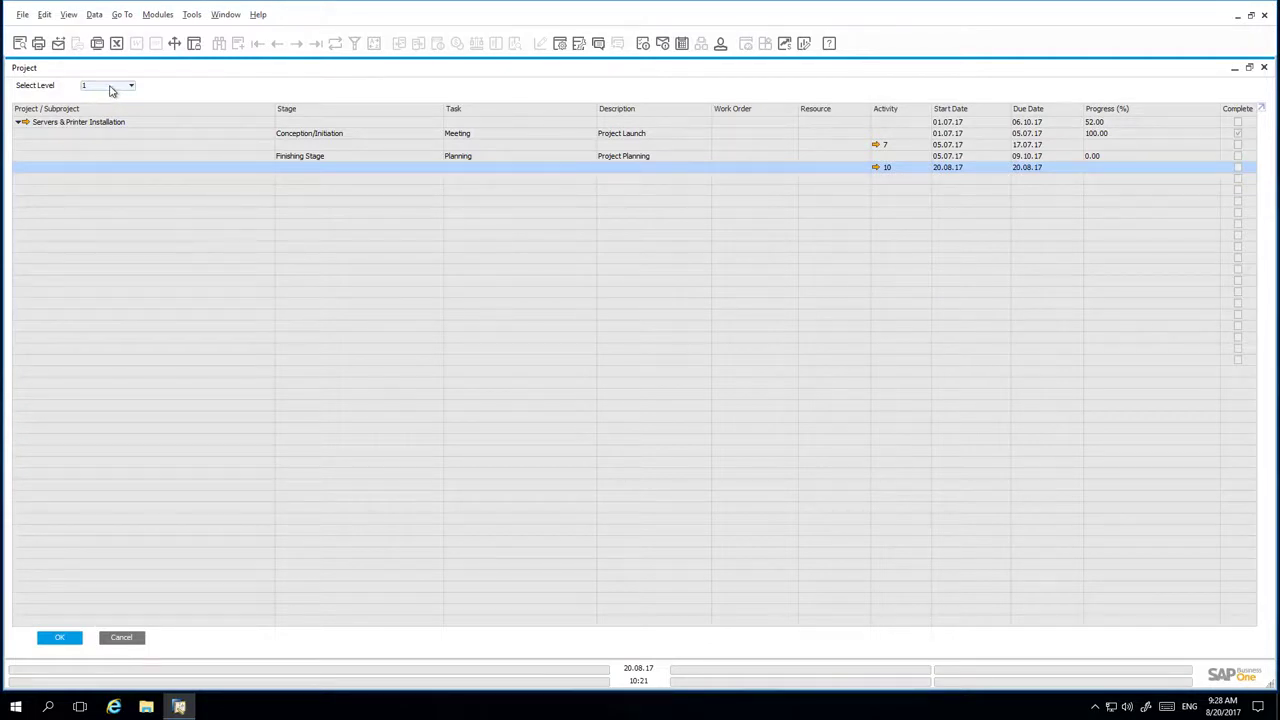
{"action": "left_click", "coordinate": [112, 90]}
{"action": "left_click", "coordinate": [112, 109]}
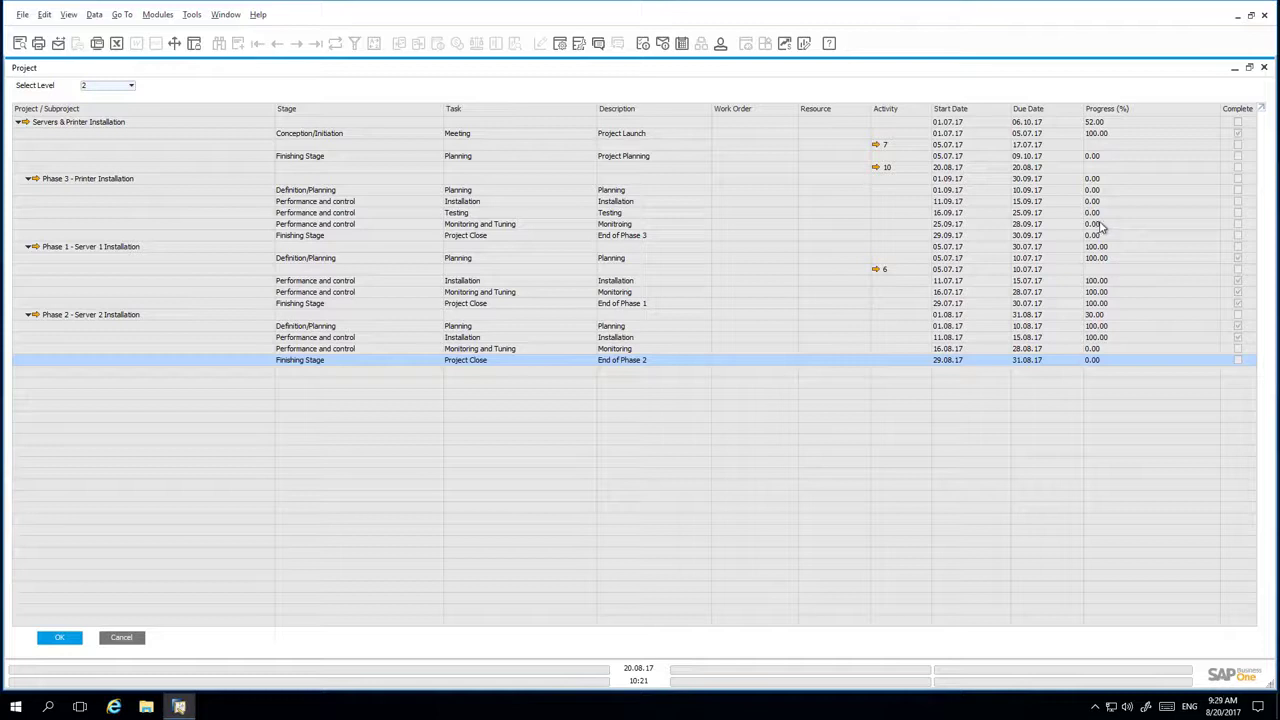
{"action": "left_click", "coordinate": [1265, 71]}
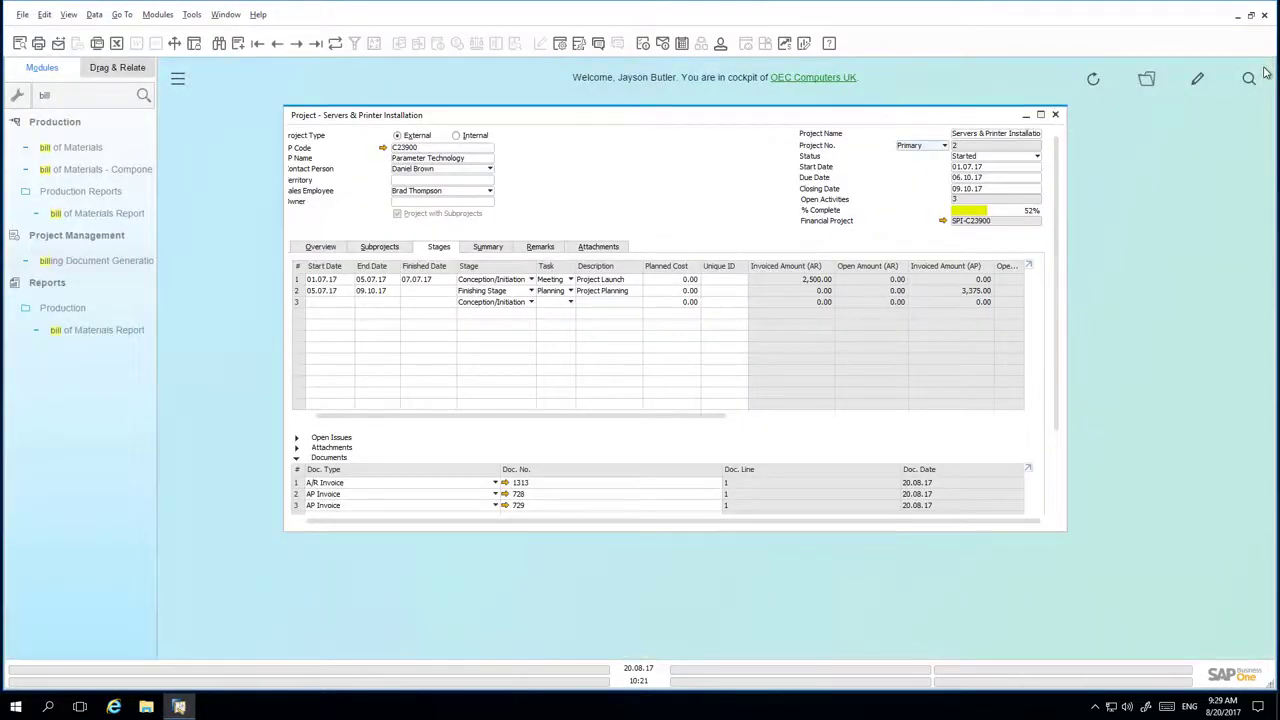
Open the project's Gantt Chart in a maximized window and examine the task timeline of all phases.
{"action": "right_click", "coordinate": [679, 204]}
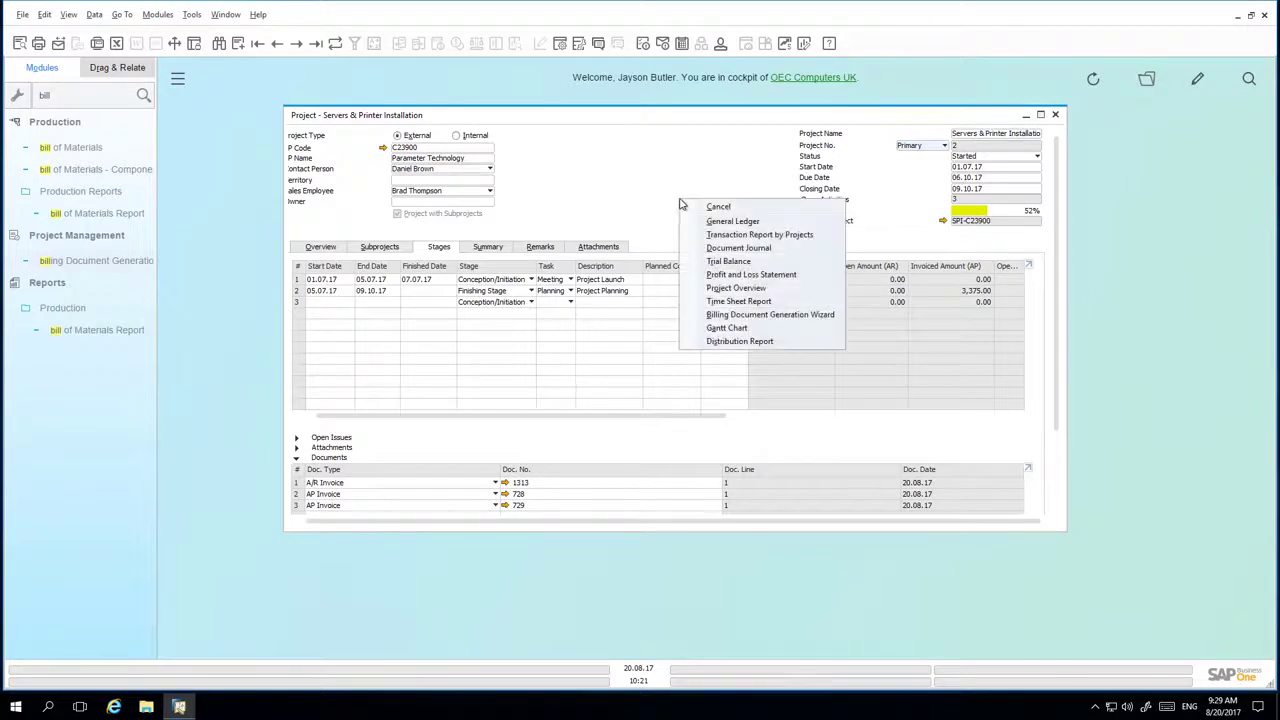
{"action": "left_click", "coordinate": [730, 328]}
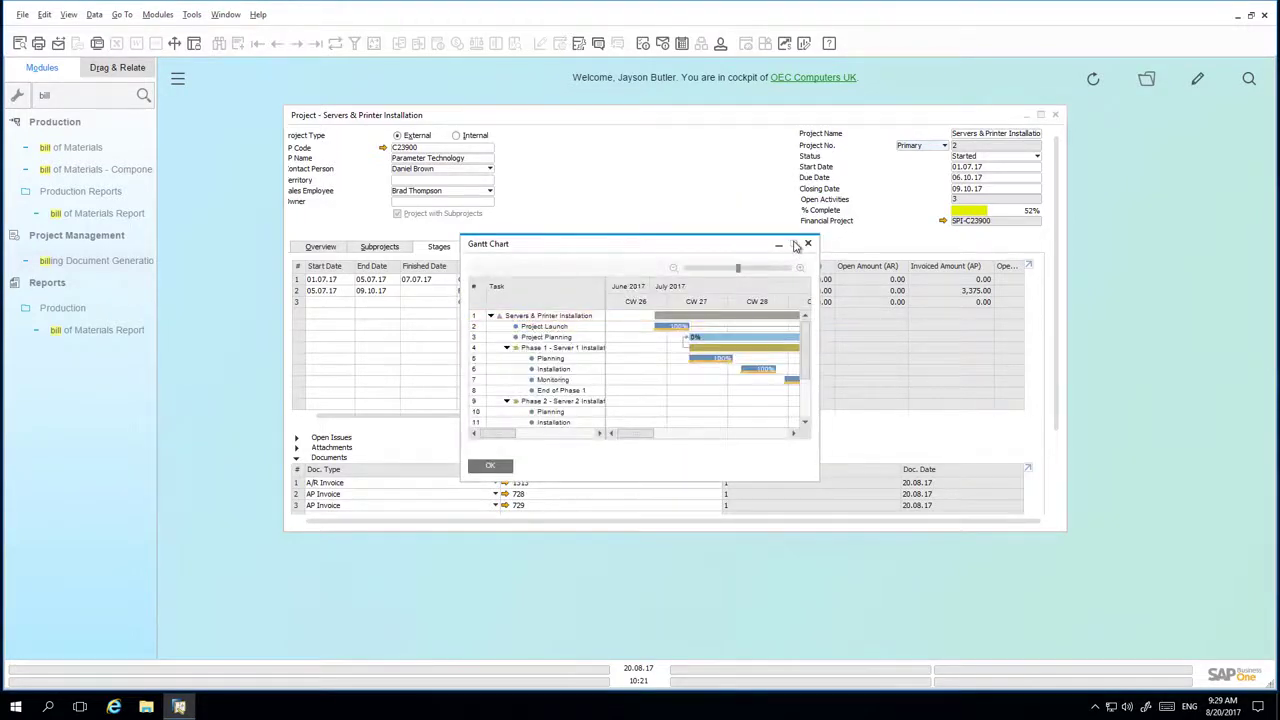
{"action": "left_click", "coordinate": [794, 244]}
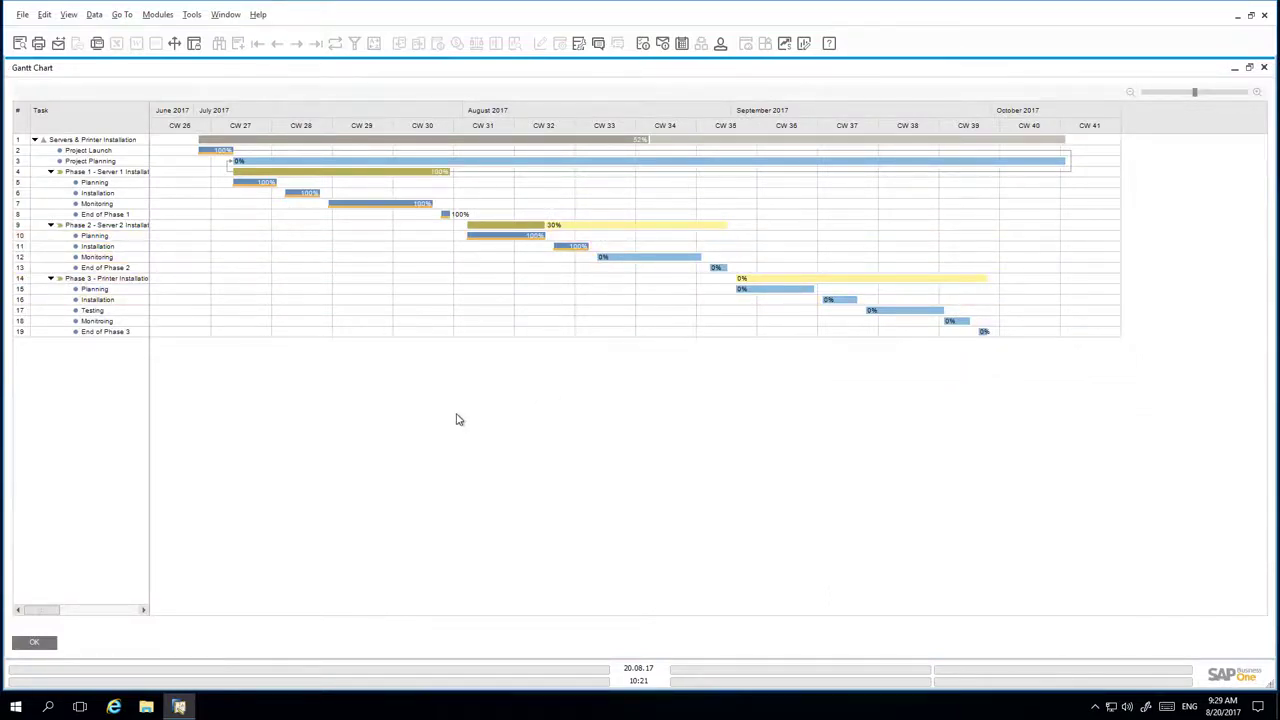
{"action": "mouse_move", "coordinate": [41, 609]}
{"action": "left_mouse_down"}
{"action": "mouse_move", "coordinate": [142, 612]}
{"action": "mouse_move", "coordinate": [24, 614]}
{"action": "left_mouse_up"}
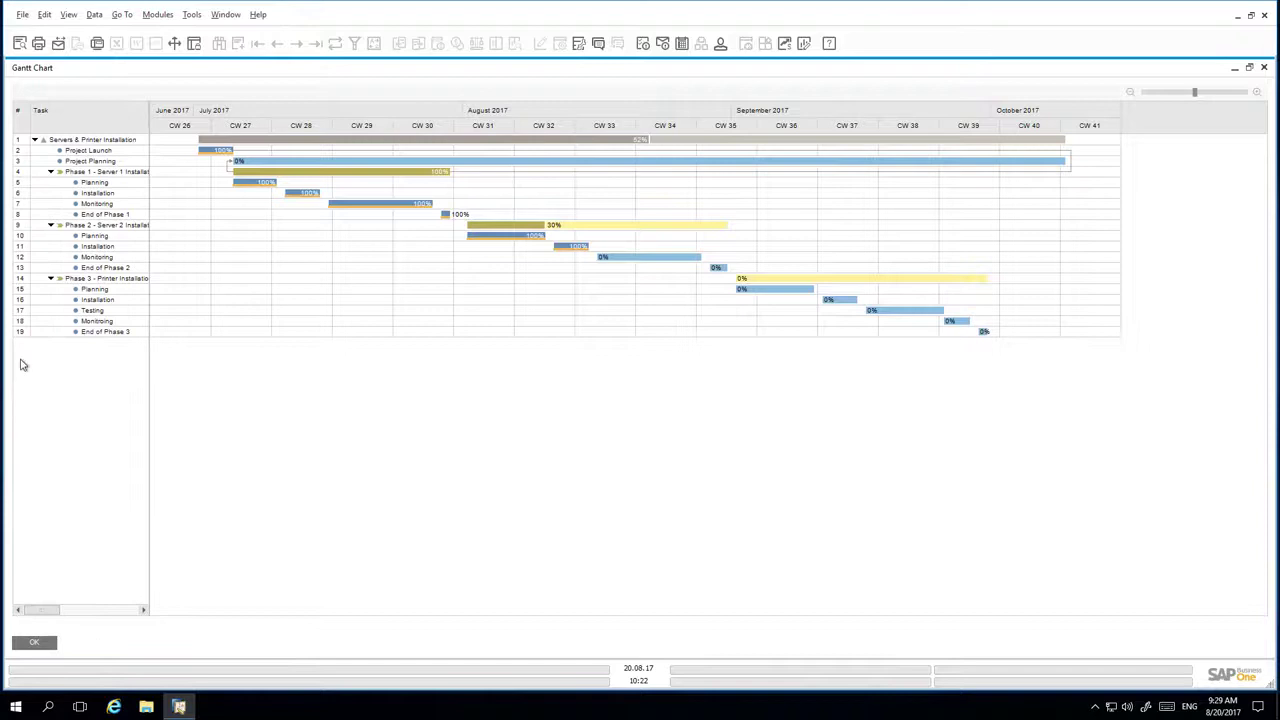